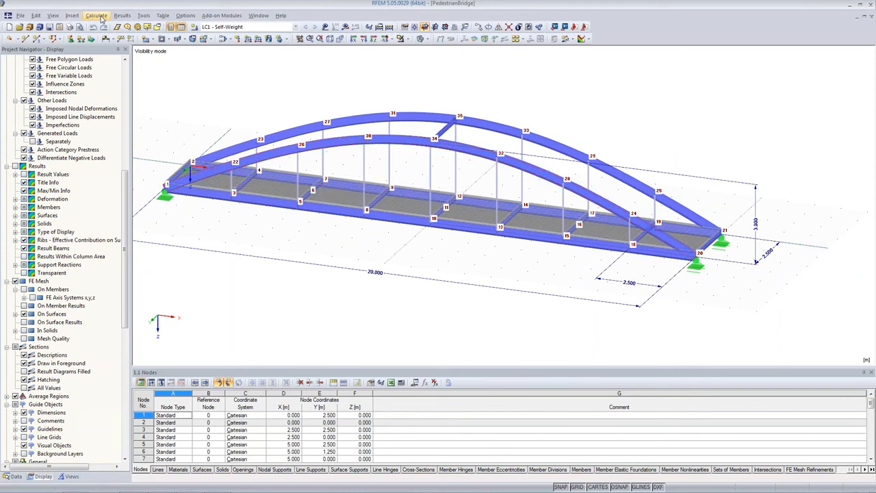
Set the arch rise parameter stich to 4 m and apply it to the bridge model
click(35, 15)
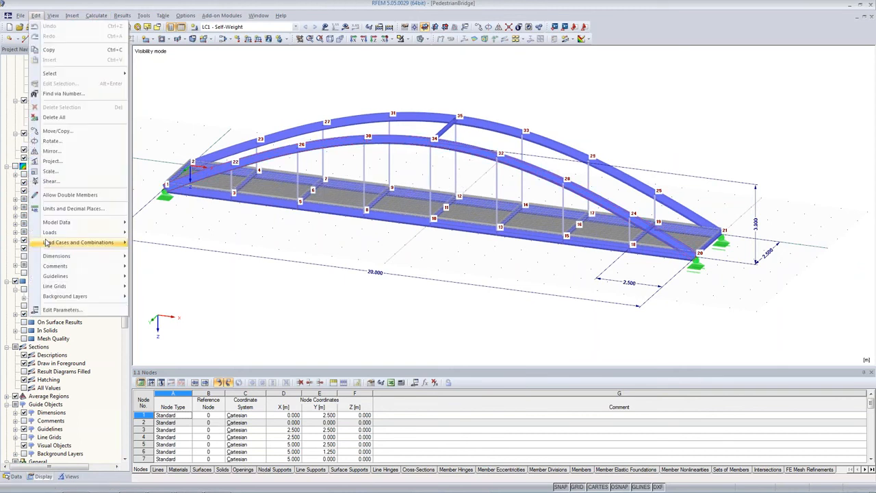
click(62, 310)
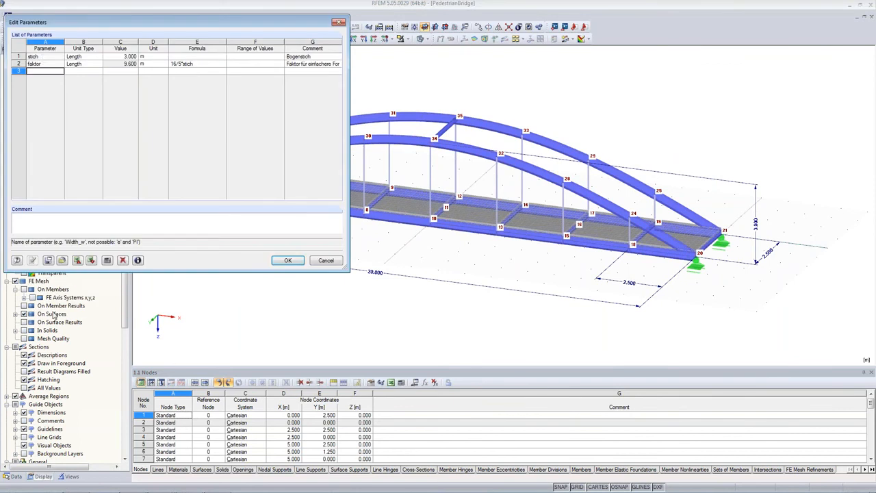
click(37, 58)
click(43, 57)
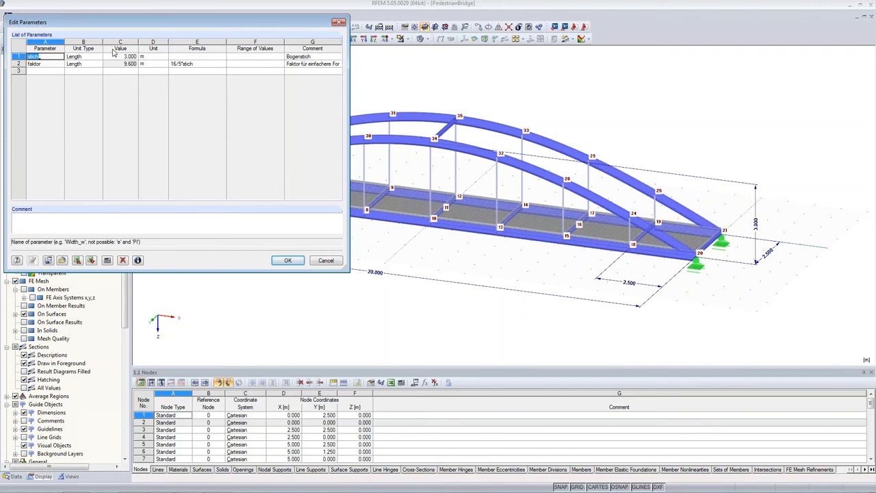
click(122, 57)
text(4)
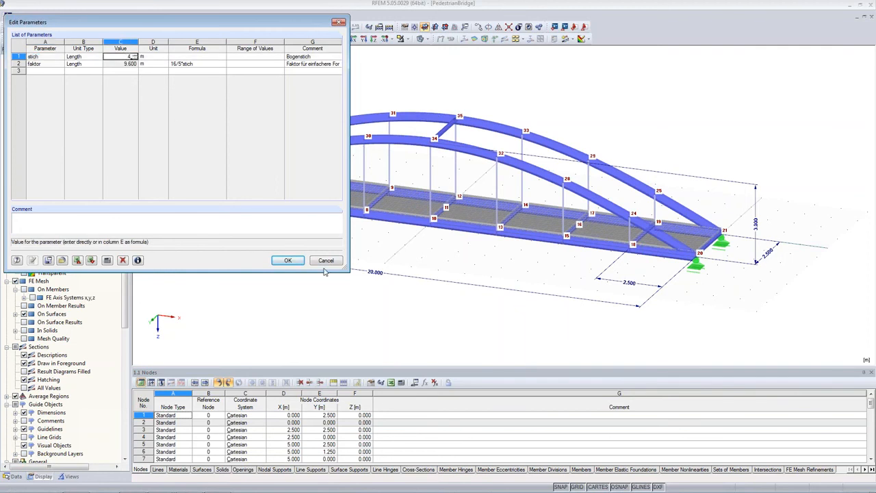
click(282, 265)
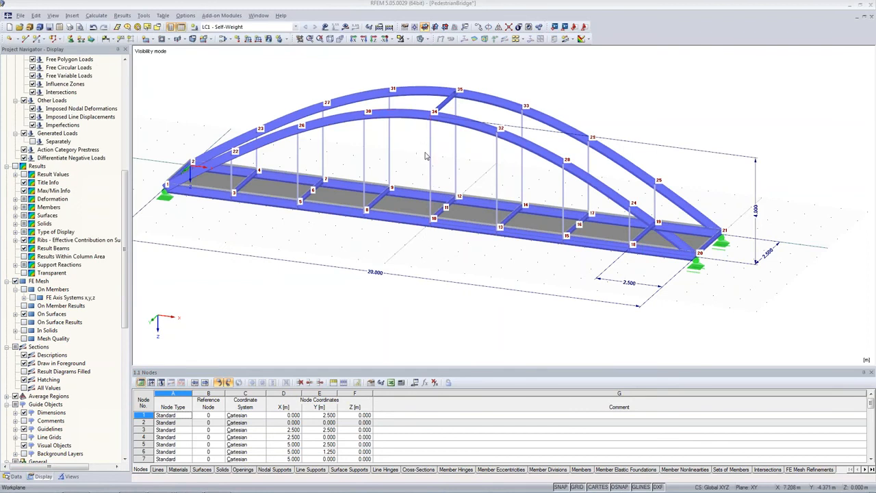
Set the arch rise parameter stich back to 3 m and apply it to the bridge model
click(38, 17)
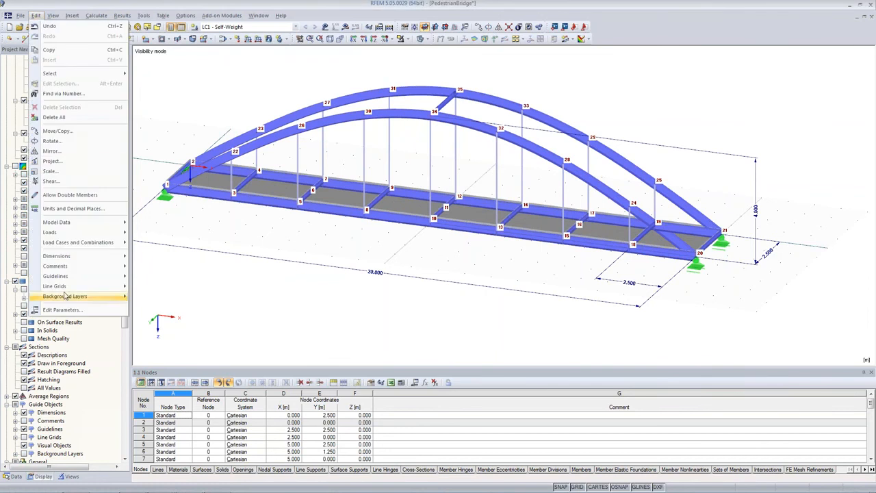
click(73, 312)
click(117, 56)
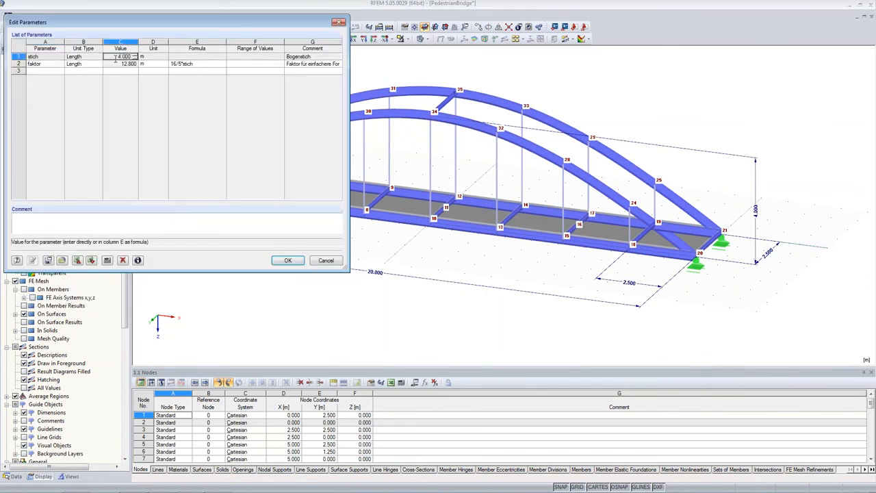
click(116, 57)
text(3)
key(Return)
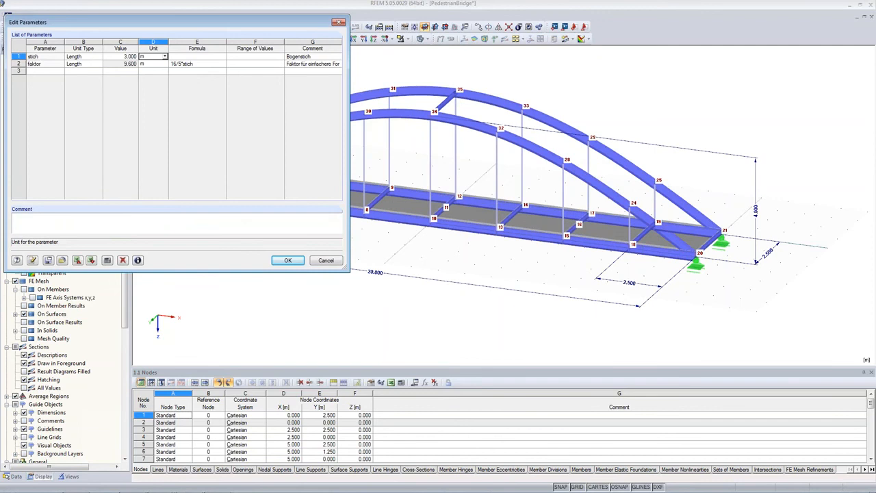
click(288, 261)
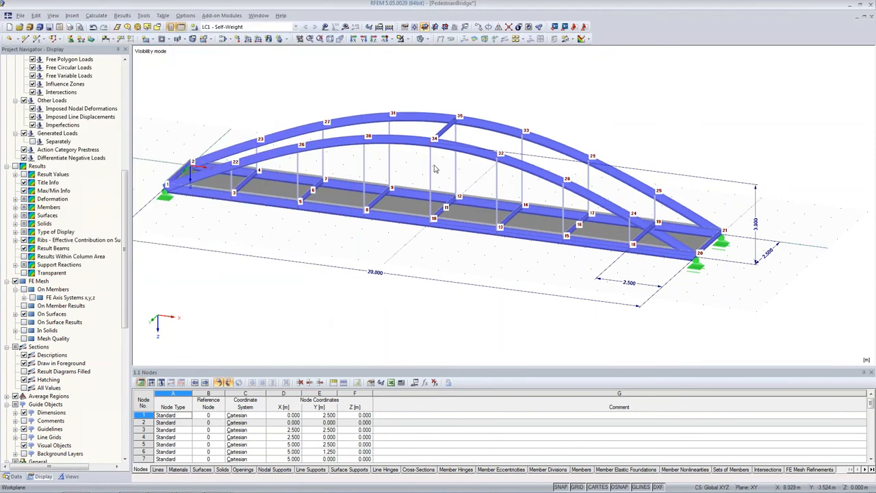
Open the RF-DYNAM Pro add-on module for dynamic analysis
scroll(437, 167, up, 1)
middle_drag(424, 217, 450, 238)
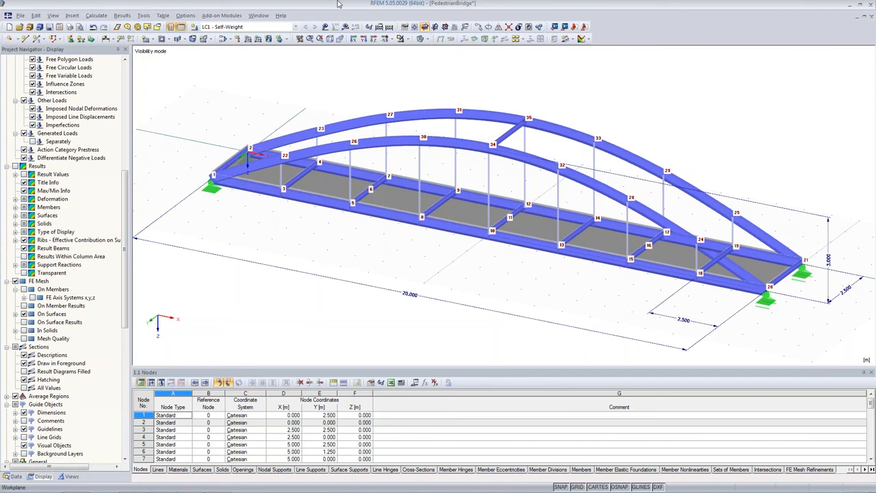
scroll(27, 405, down, 9)
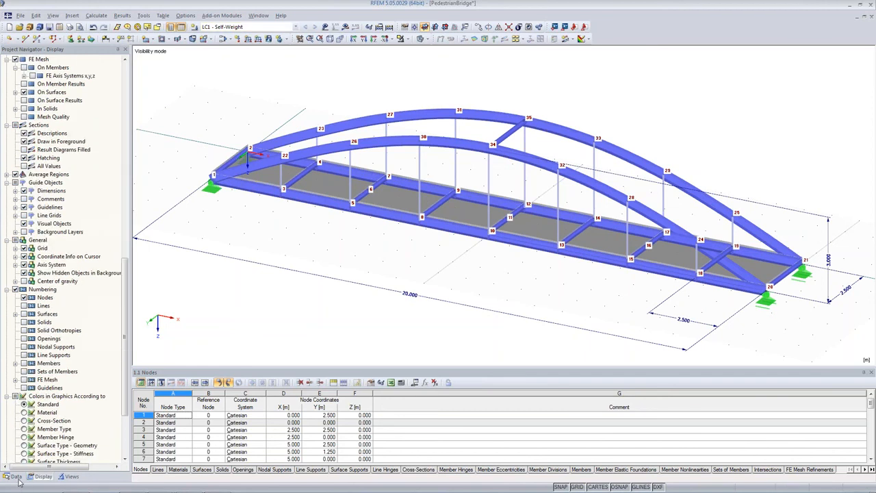
click(14, 476)
scroll(39, 389, up, 11)
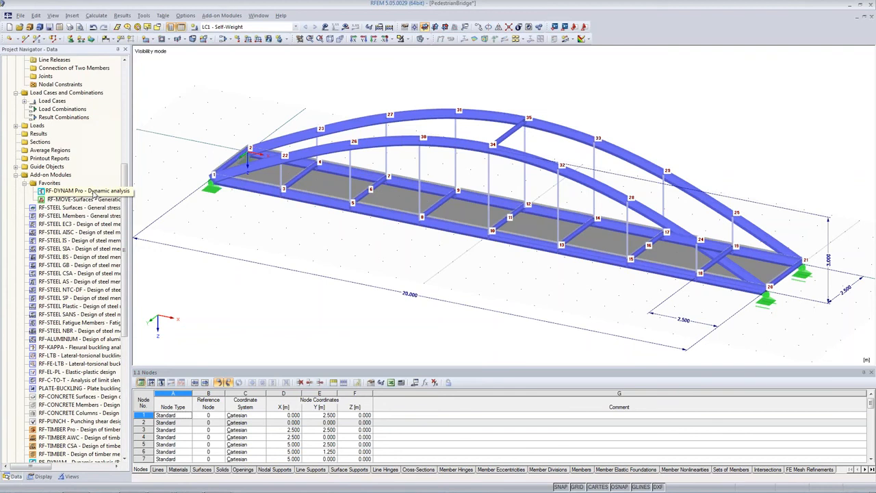
click(85, 191)
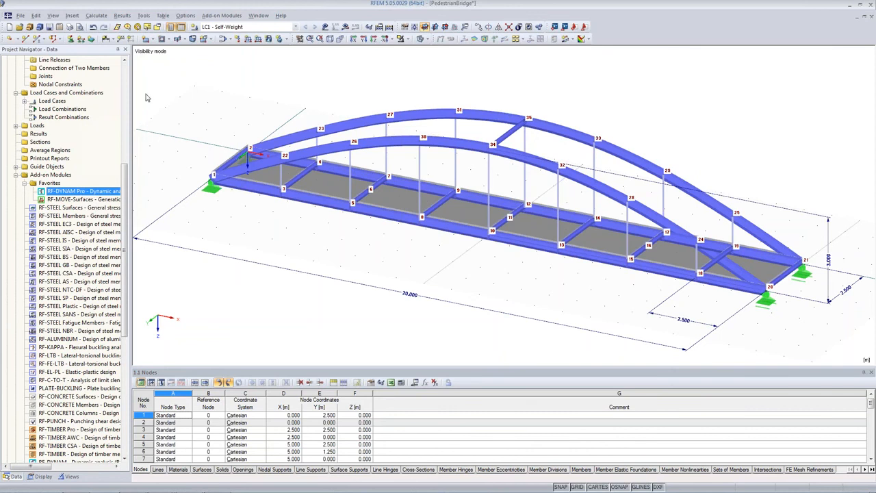
click(222, 15)
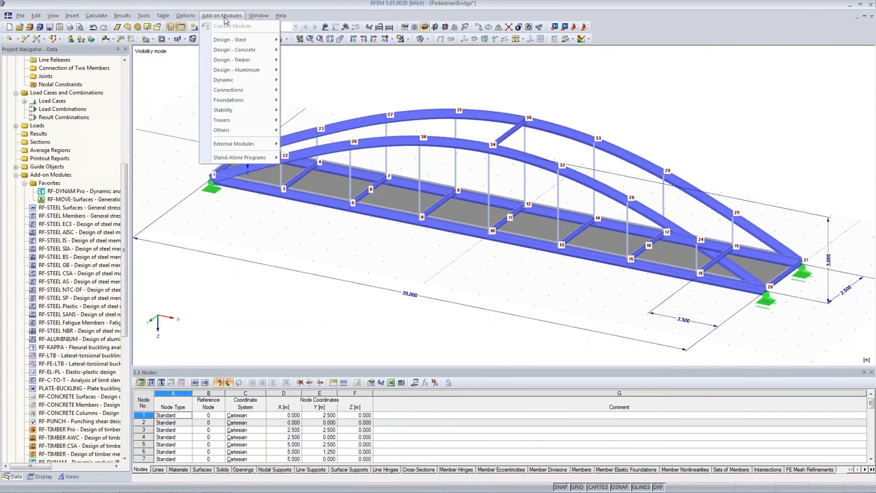
mouse_move(245, 80)
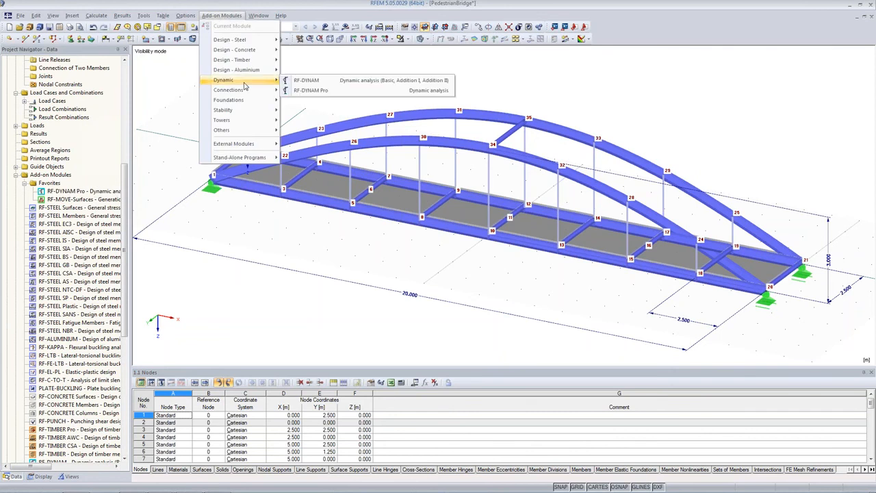
click(328, 93)
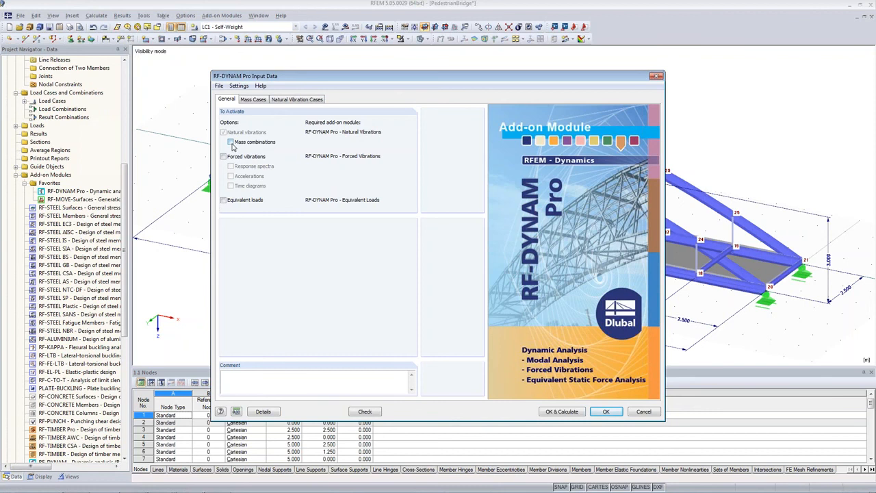
Make mass case MC1 take its masses only from the force components of load case LC1 - Self-Weight, excluding the structure's self-weight option
click(255, 100)
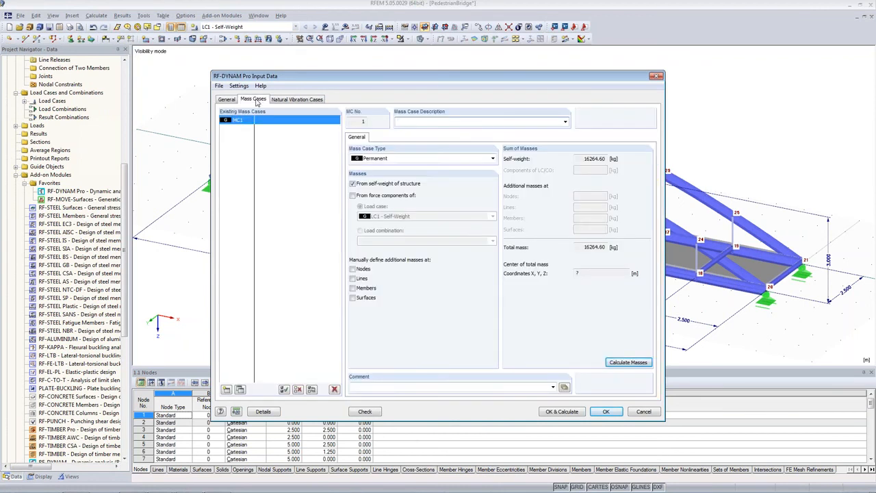
click(353, 196)
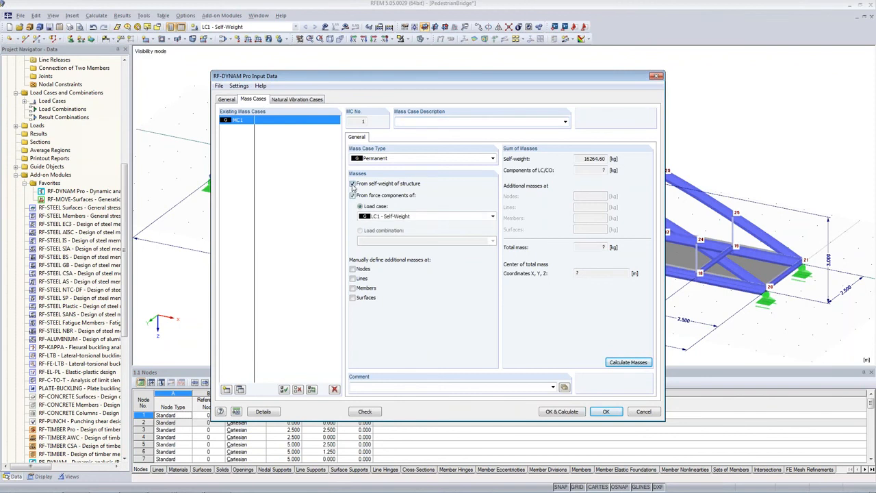
click(353, 184)
click(373, 216)
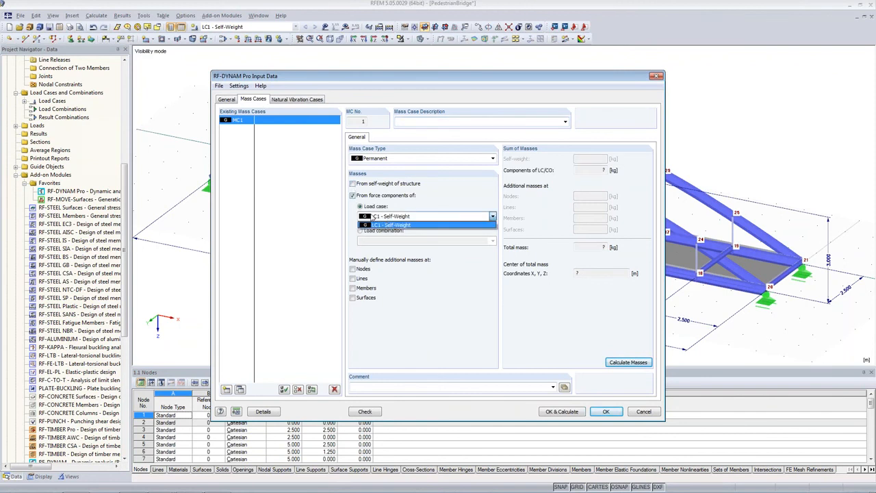
click(383, 224)
Calculate the masses of mass case MC1 and check the mass from the load case components
drag(424, 77, 233, 67)
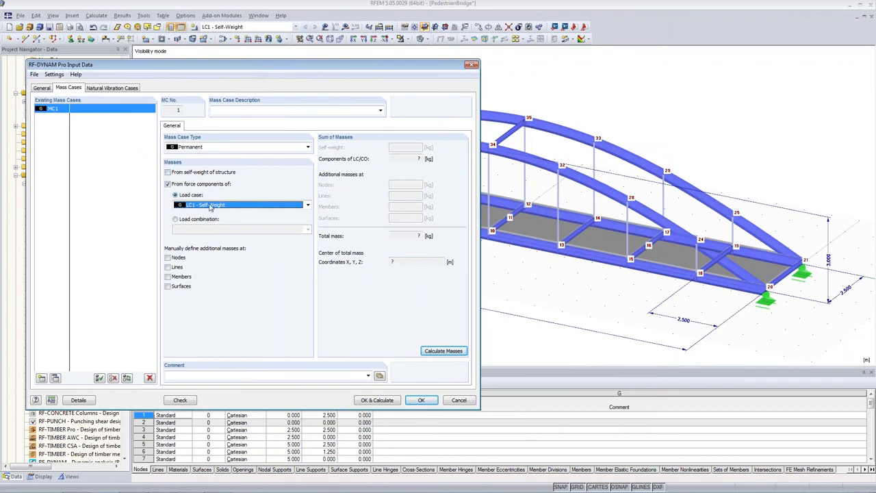
click(444, 351)
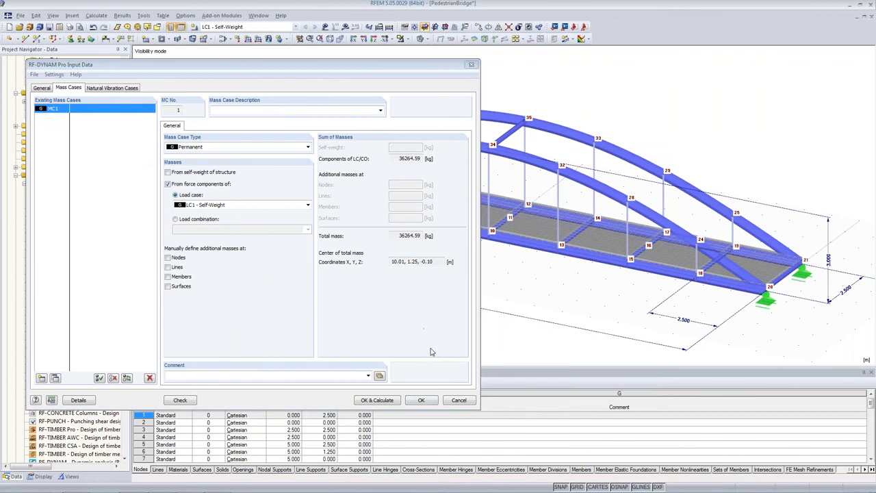
click(399, 159)
drag(420, 159, 426, 158)
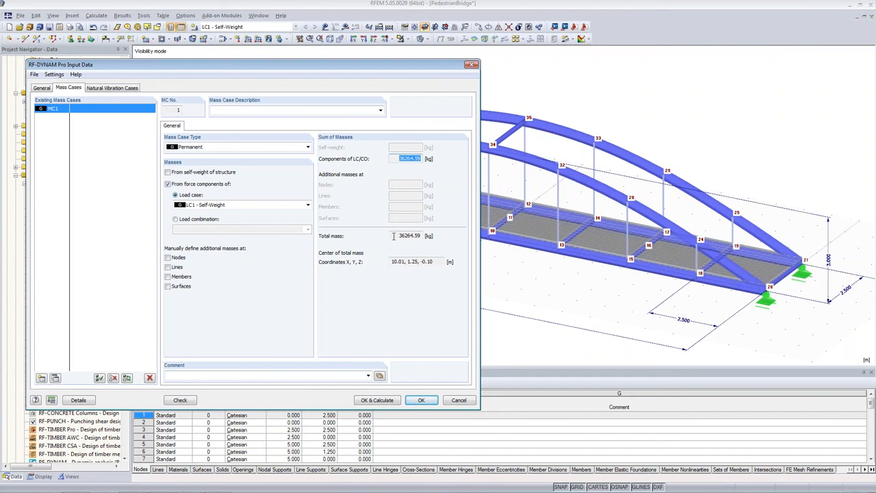
Try out manually defined additional surface masses for mass case MC1, inspecting their input table
click(168, 287)
click(203, 126)
click(209, 160)
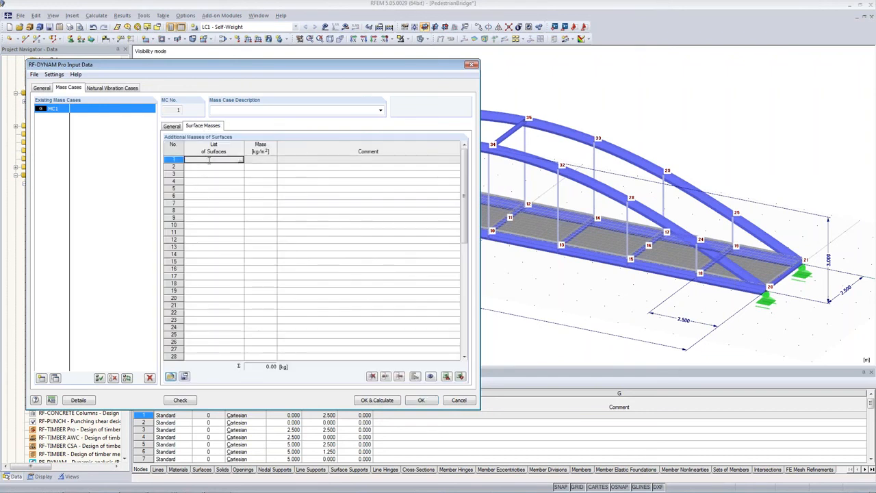
key(Tab)
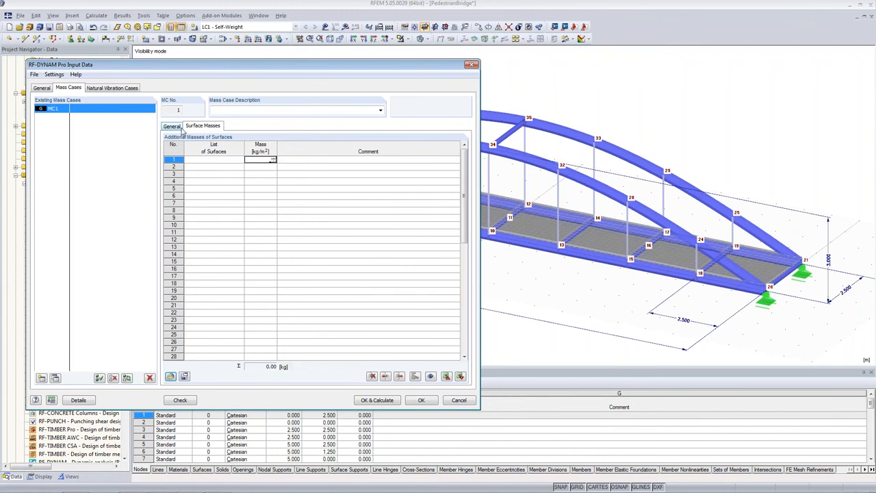
click(173, 128)
click(167, 287)
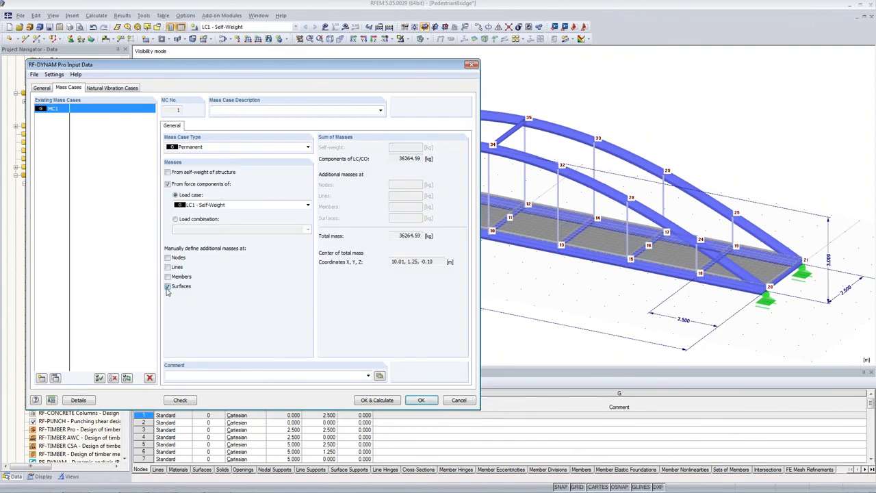
Set the number of lowest eigenvalues to calculate to 10 in natural vibration case NVC1
click(112, 88)
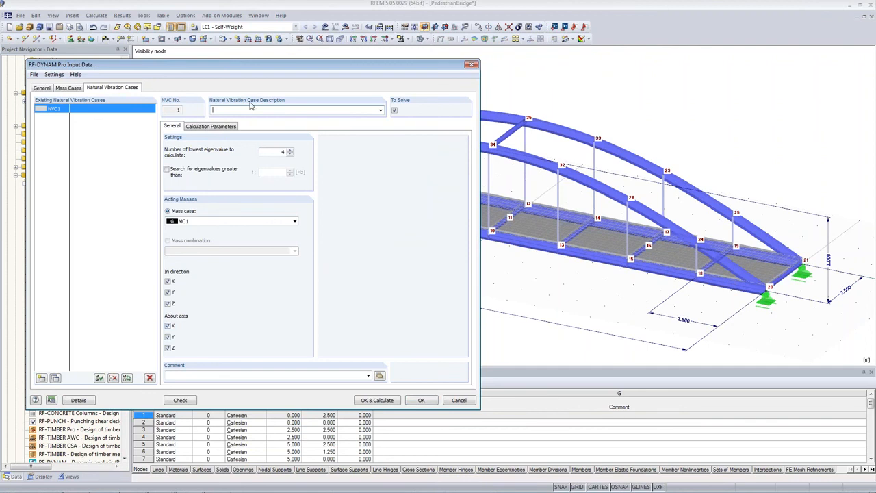
click(281, 152)
double_click(281, 151)
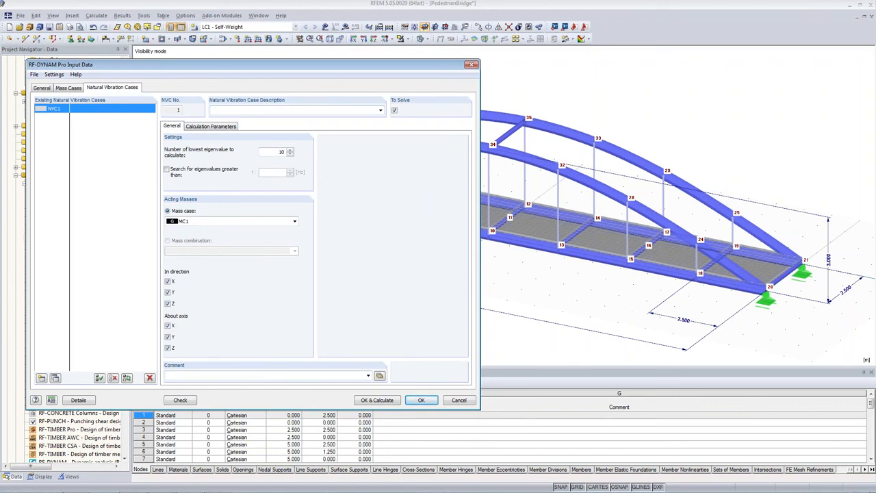
Review the calculation parameters of natural vibration case NVC1 and run the dynamic calculation
click(191, 126)
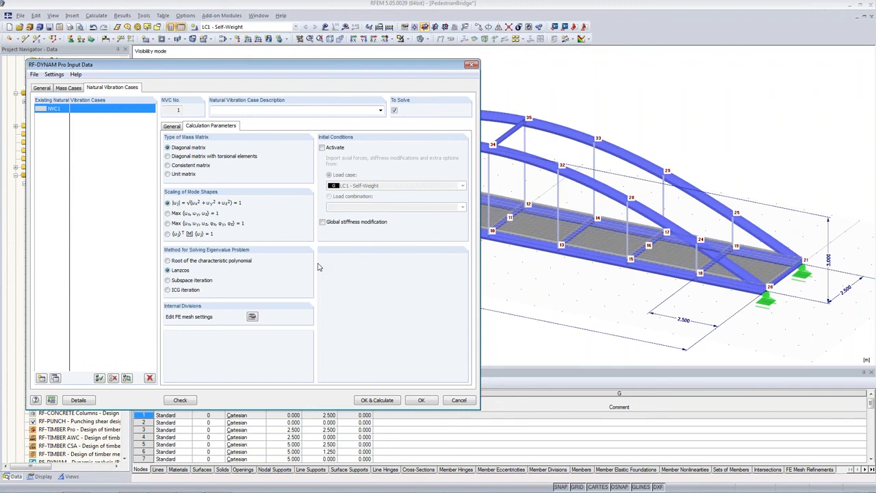
drag(354, 69, 451, 78)
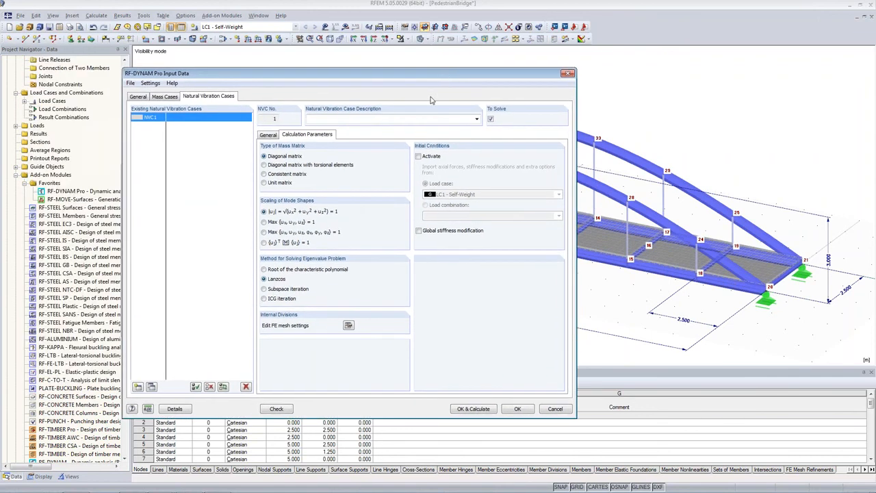
click(268, 135)
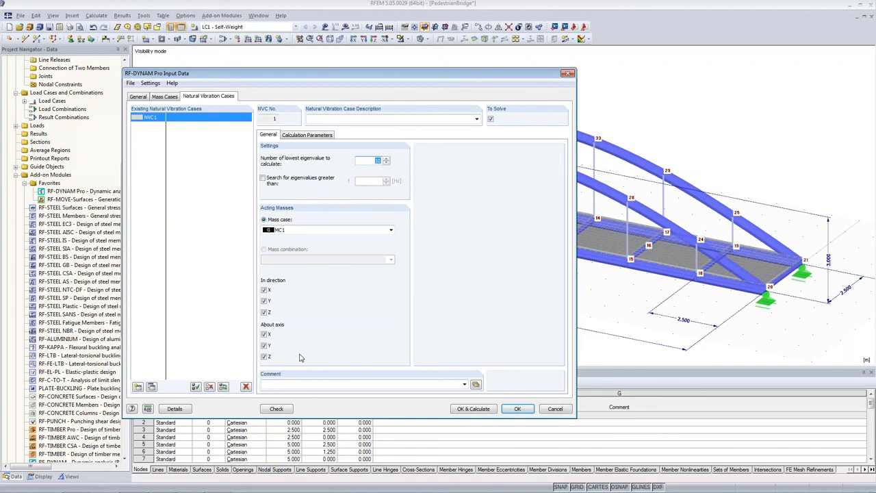
click(474, 409)
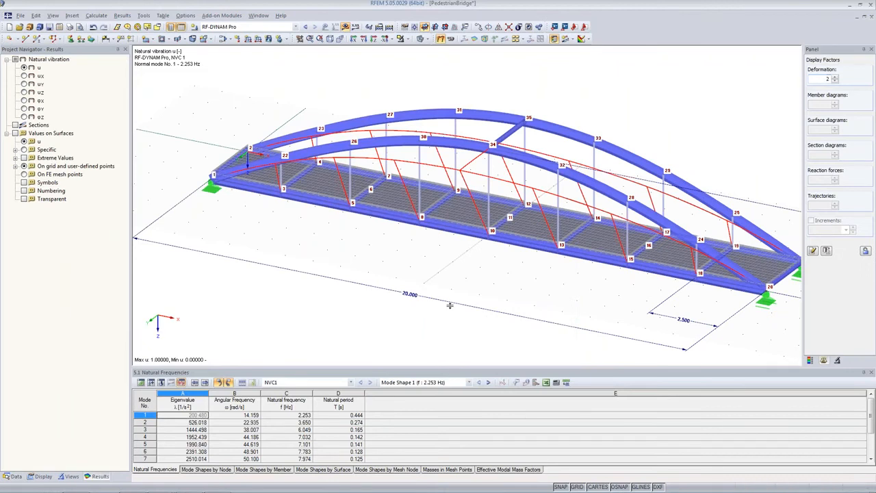
Enlarge the results table to show all natural frequencies and check the available vibration cases and mode shapes
drag(450, 305, 450, 308)
middle_drag(457, 245, 394, 216)
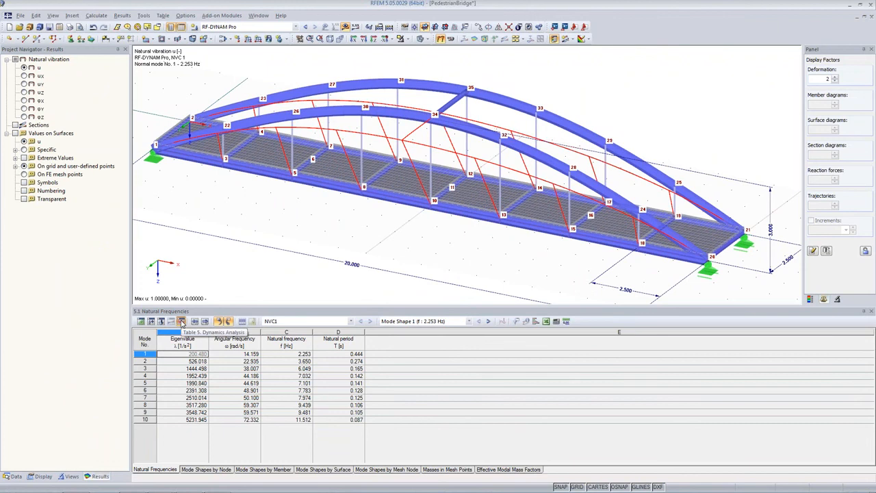
click(273, 322)
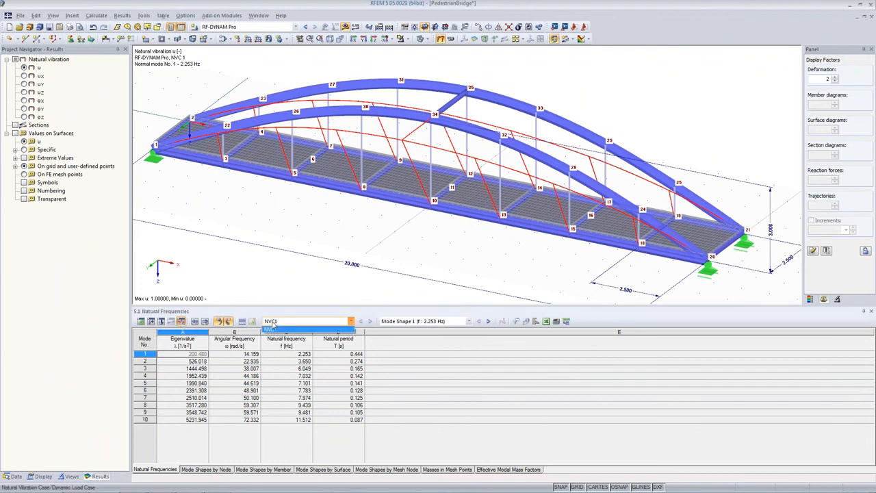
click(319, 322)
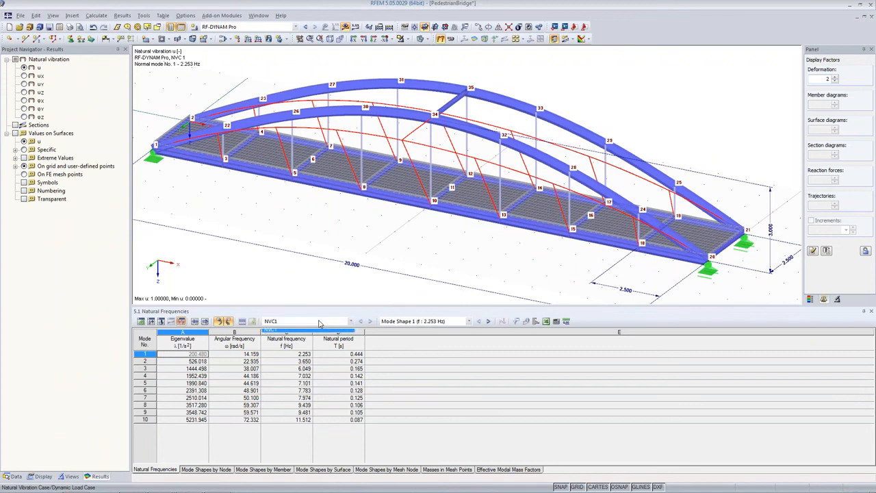
click(442, 322)
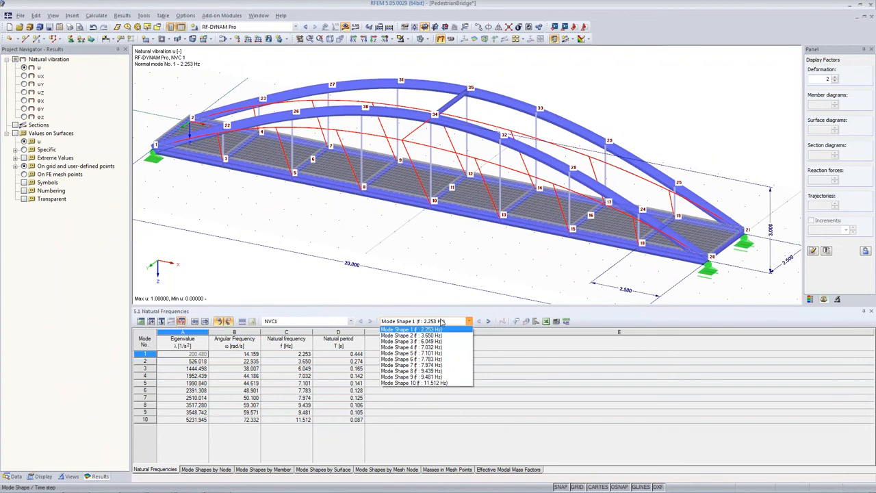
click(411, 329)
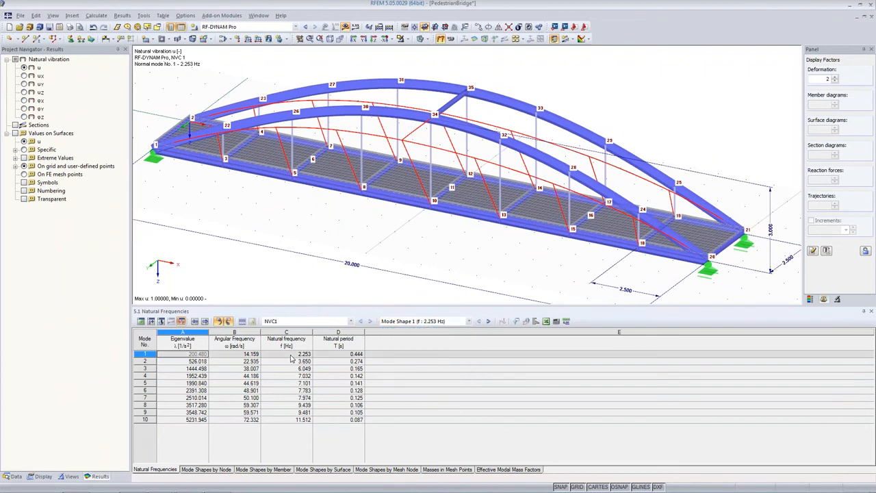
Display mode shapes 1 to 5 of natural vibration case NVC1 one after another from the natural frequencies table
click(293, 354)
click(290, 362)
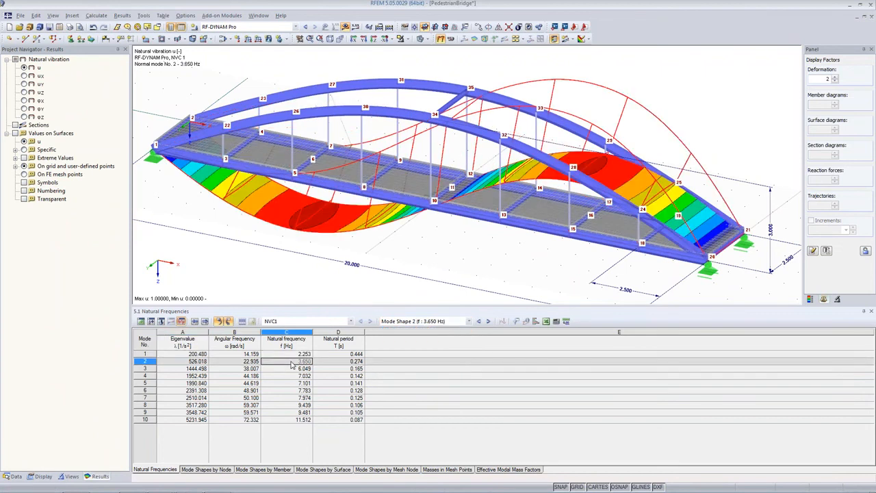
click(290, 367)
click(292, 376)
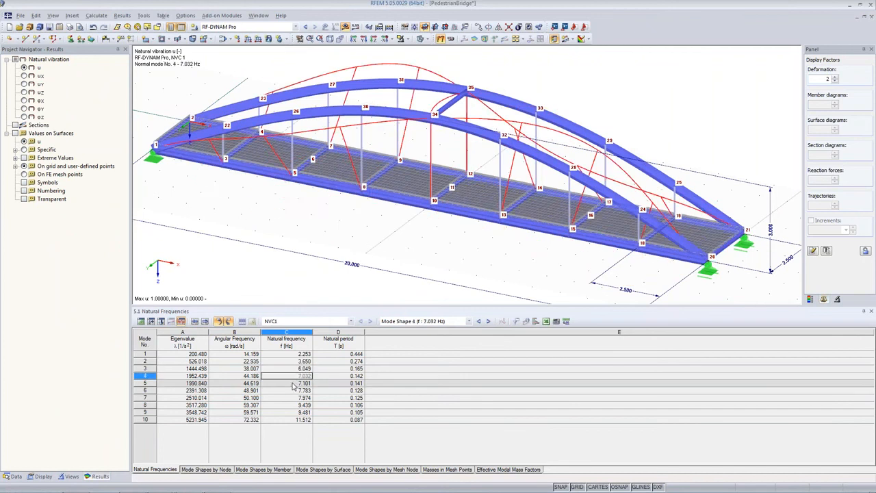
click(292, 384)
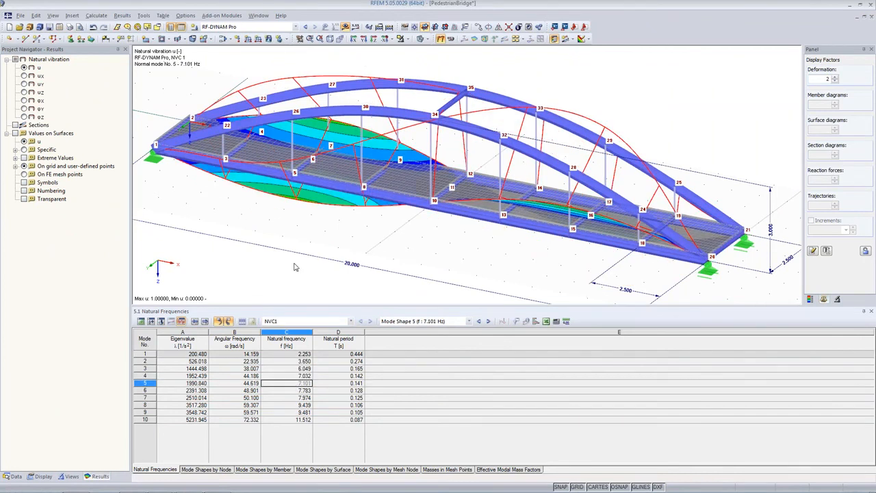
Display mode shape 1 again, and examine mode shape 2 of the bridge from a flatter side view
click(273, 355)
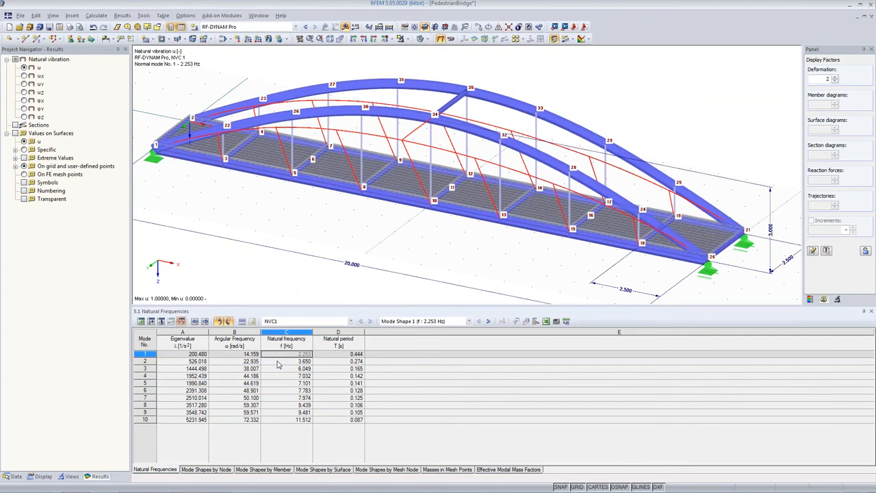
click(278, 363)
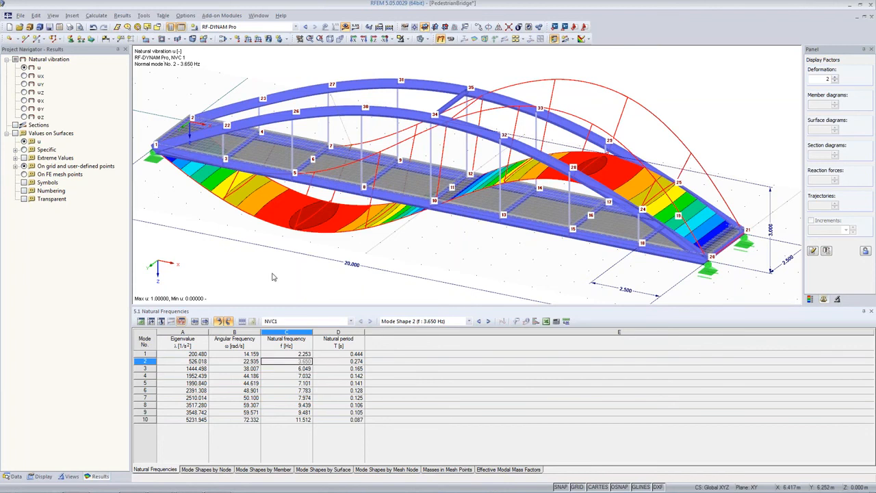
ctrl+middle_drag(272, 277, 281, 236)
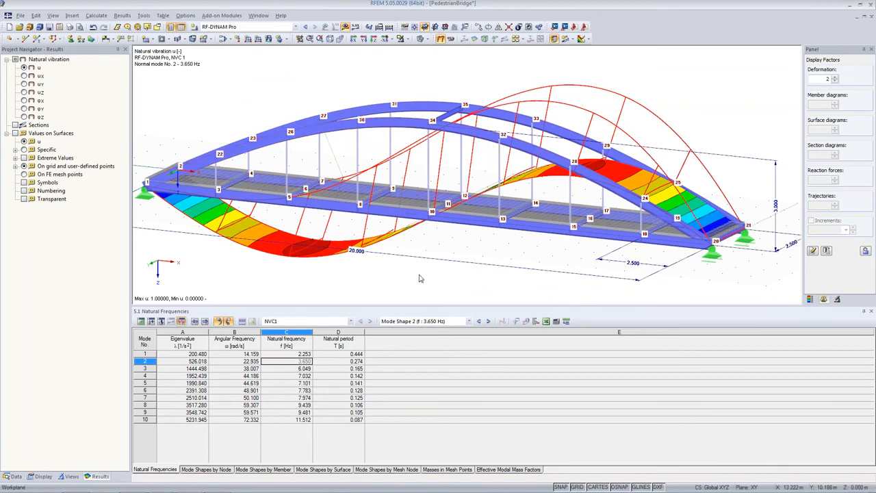
middle_drag(421, 277, 469, 252)
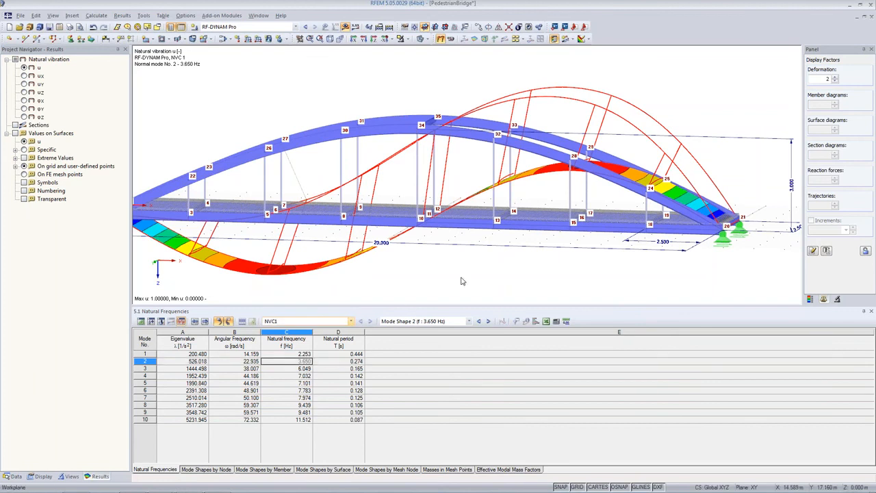
ctrl+middle_drag(464, 262, 414, 292)
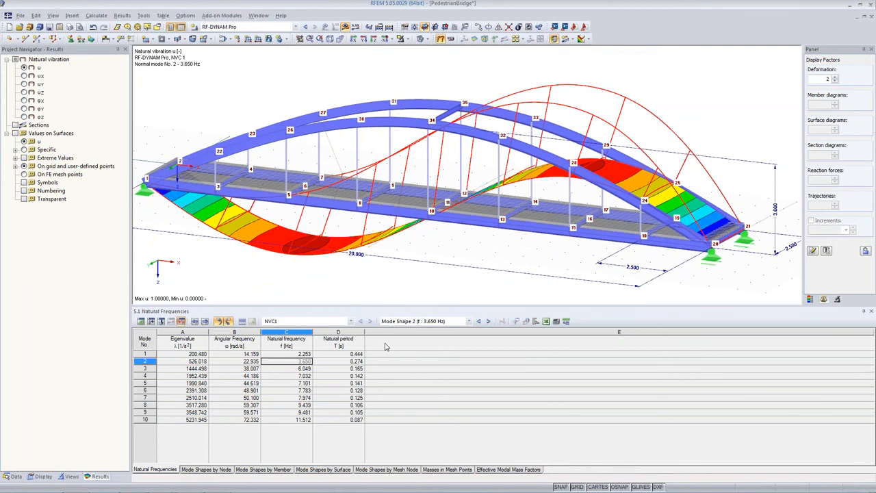
Examine mode shapes 3, 4 and 5 on the bridge model from different viewing angles
click(299, 370)
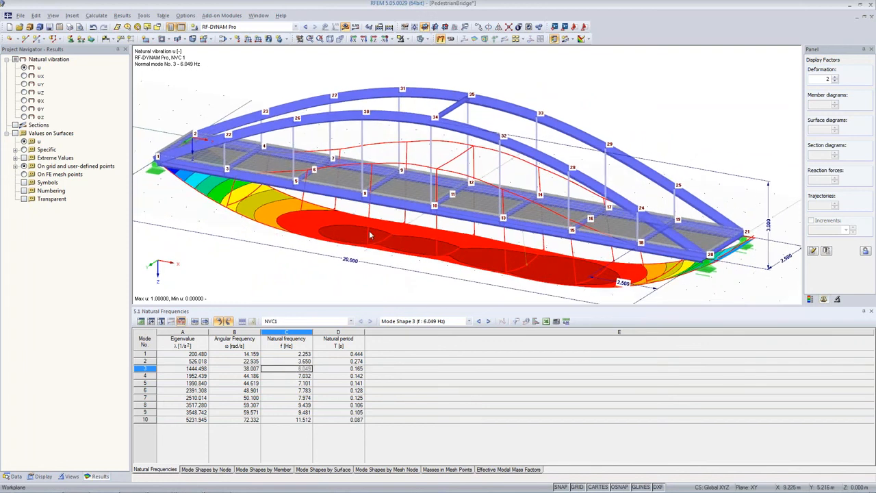
click(299, 377)
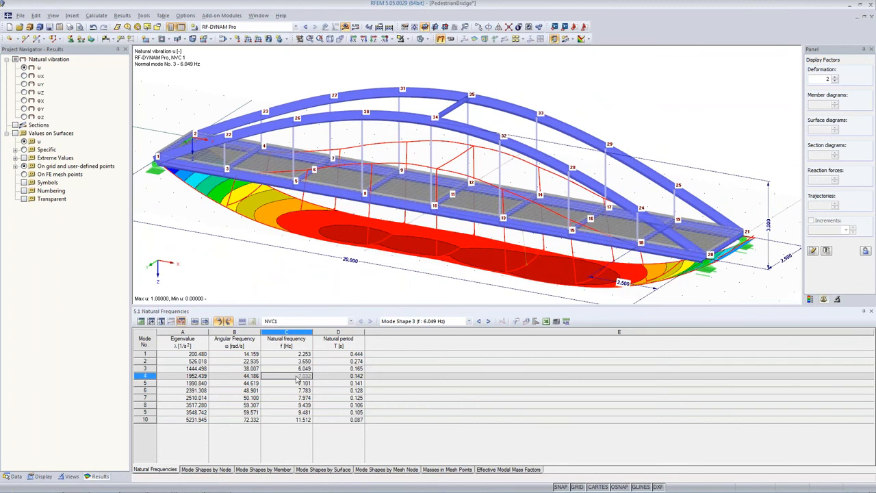
ctrl+middle_drag(420, 237, 418, 276)
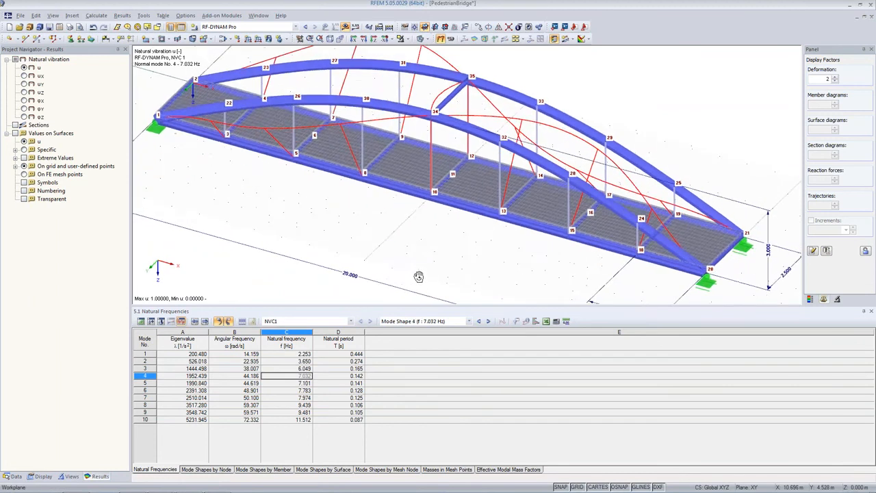
click(306, 384)
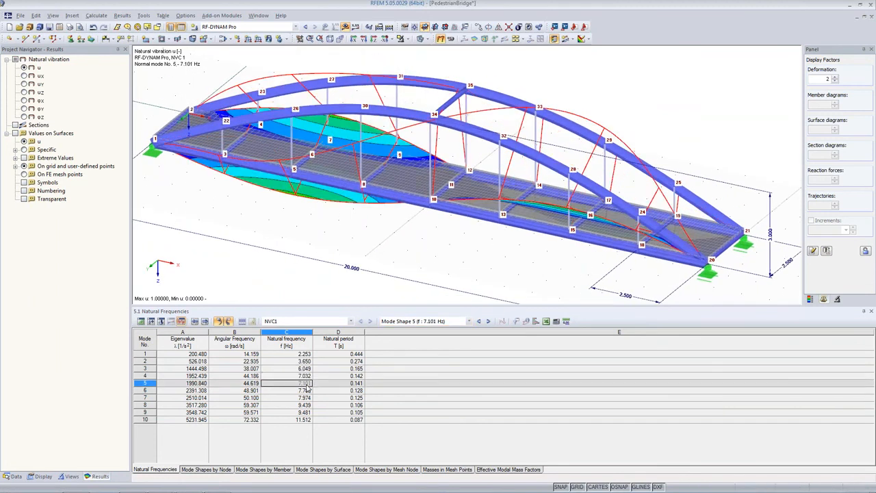
ctrl+middle_drag(473, 267, 205, 200)
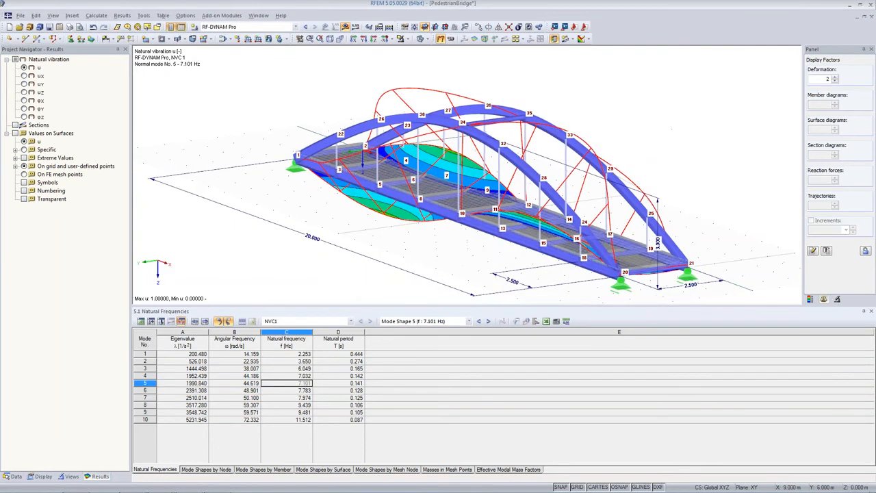
Examine mode shapes 6, 7 and 8 of the bridge, including an end-on view of mode shape 8
key(Down)
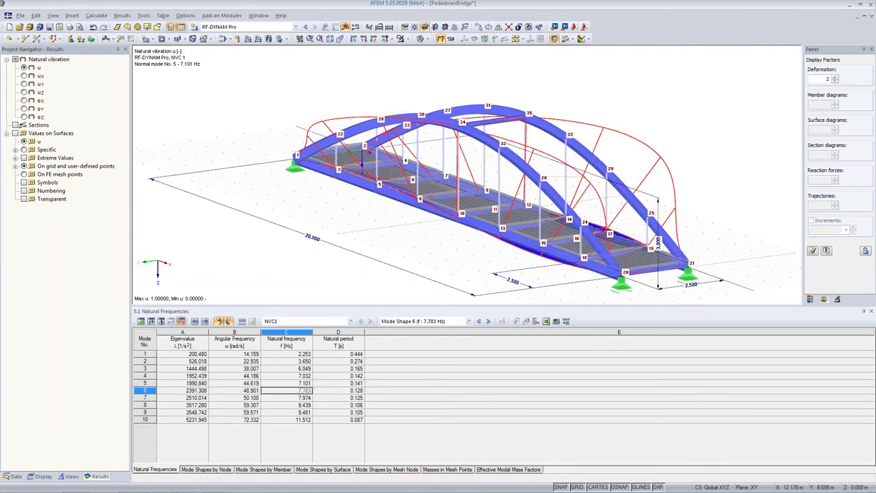
ctrl+middle_drag(306, 299, 232, 274)
click(288, 397)
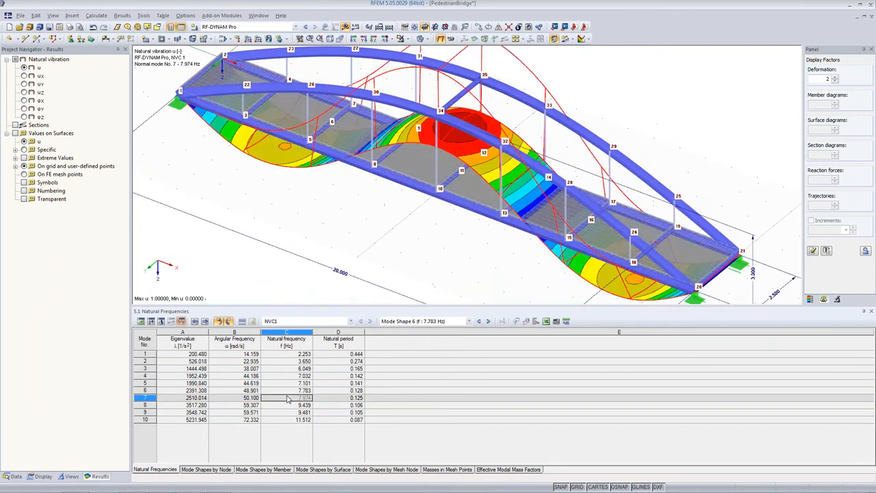
ctrl+middle_drag(353, 258, 425, 178)
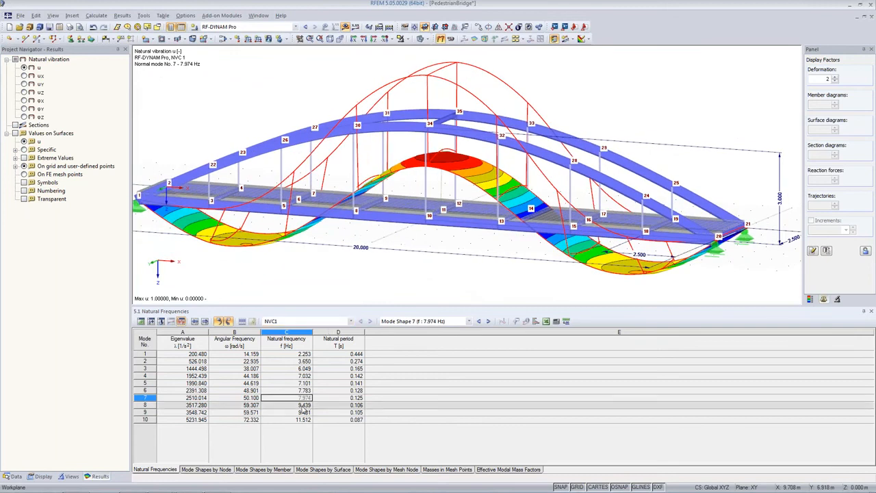
click(306, 406)
ctrl+middle_drag(437, 280, 180, 245)
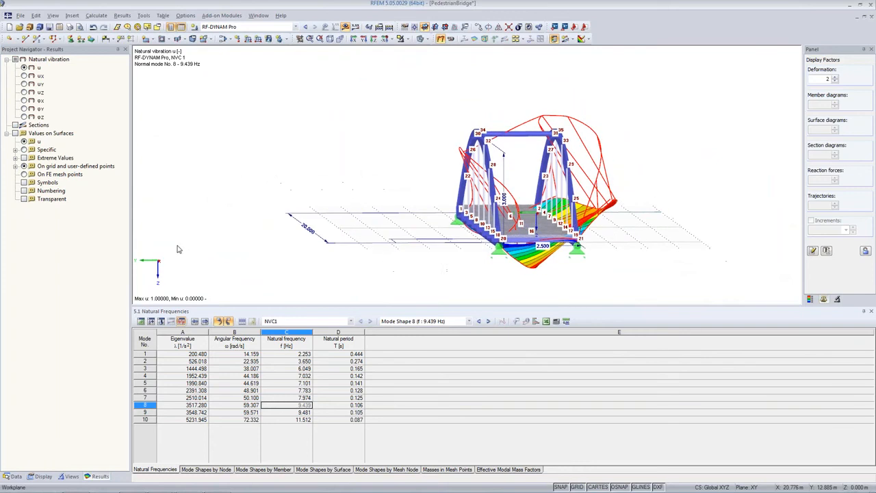
Examine mode shapes 9 and 10 from several directions and return the display to mode shape 2
click(291, 413)
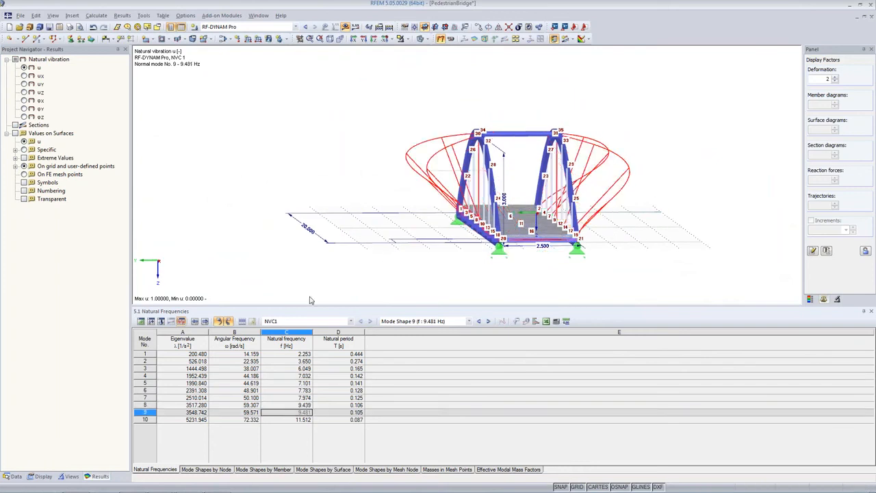
ctrl+middle_drag(322, 237, 531, 369)
click(305, 419)
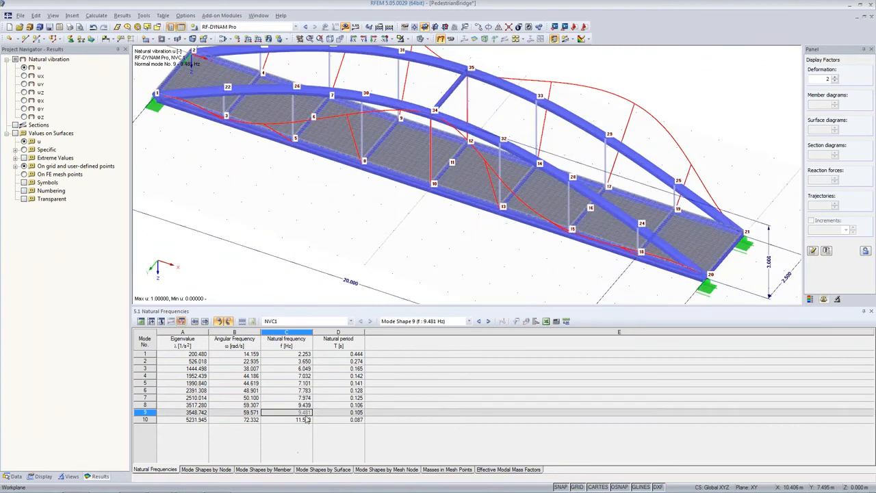
ctrl+middle_drag(373, 281, 124, 149)
ctrl+middle_drag(124, 151, 366, 228)
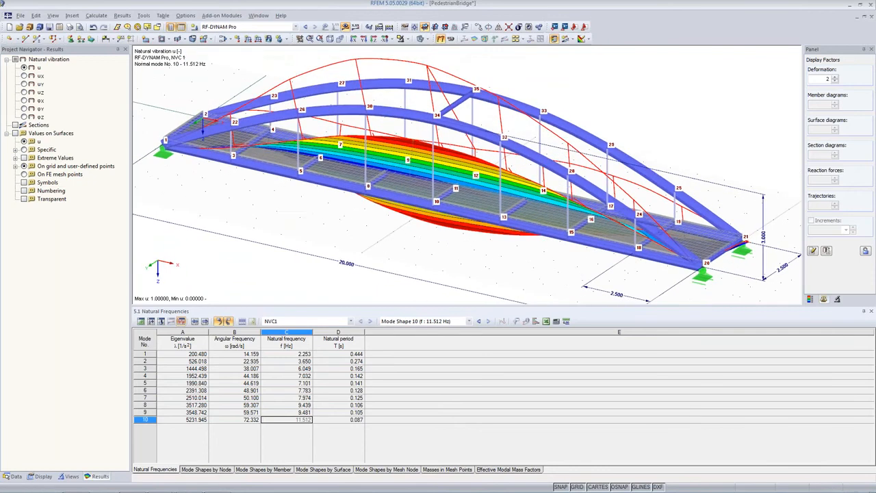
click(297, 361)
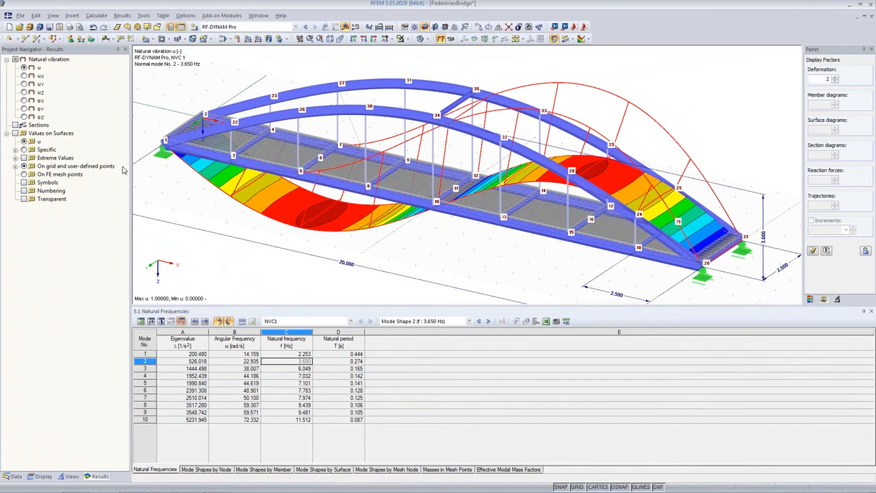
Switch to the TimeHistoryAnalysis slide show in PowerPoint and advance to the slide "Walking – Vertical Excitation"
mouse_move(159, 484)
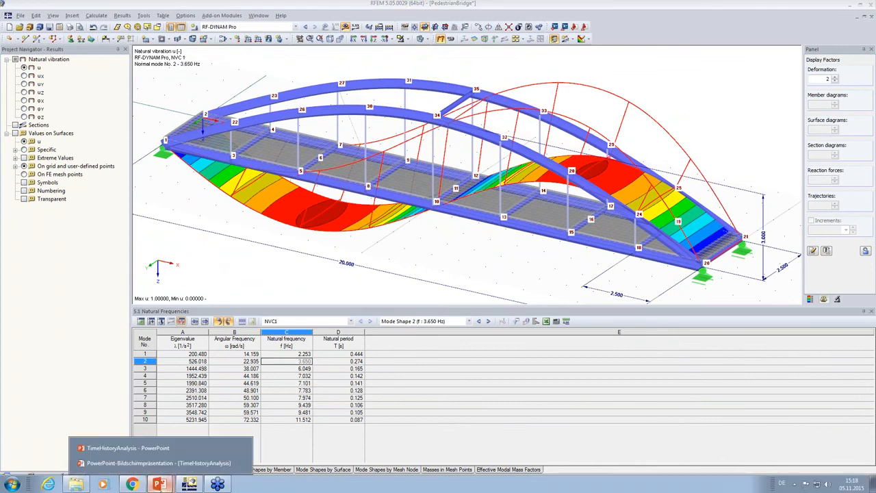
click(159, 463)
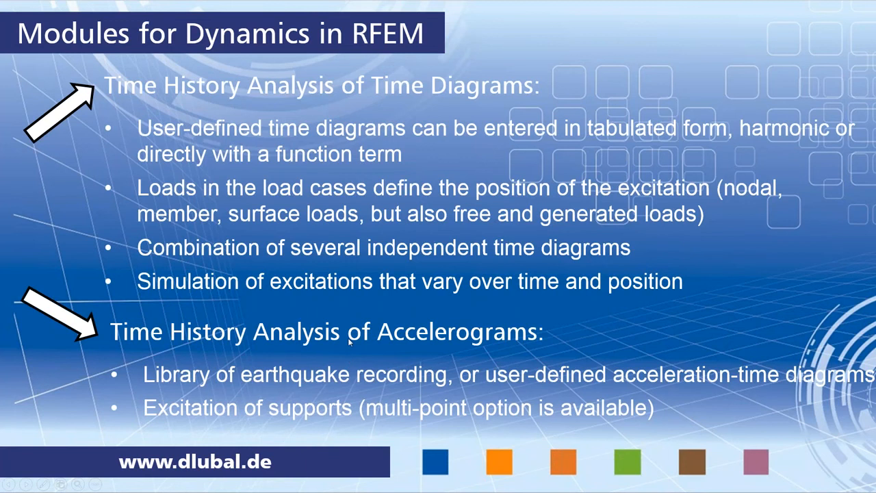
click(350, 343)
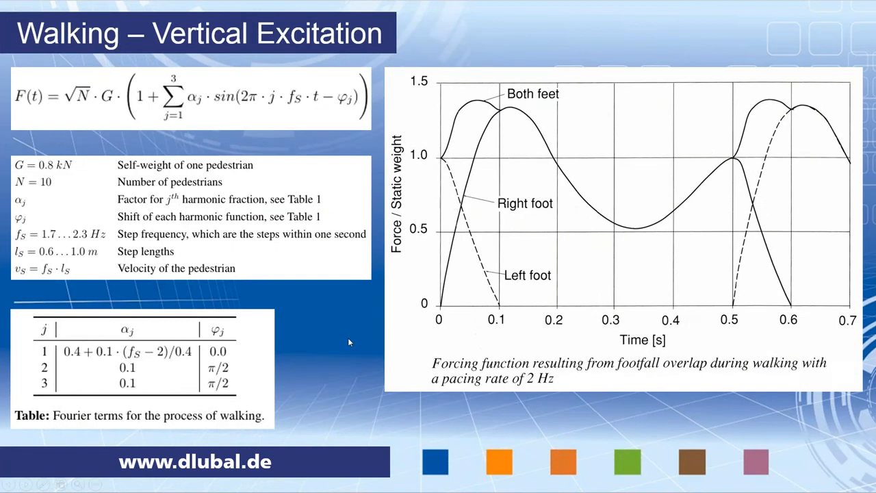
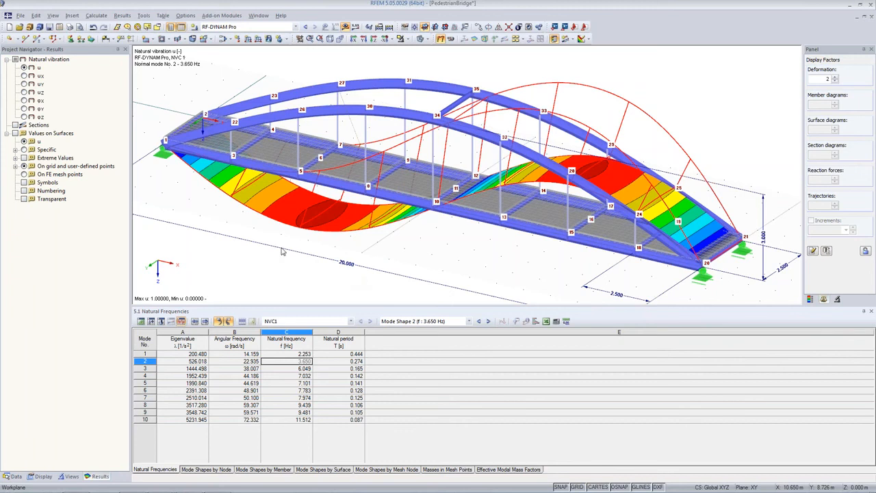
Return to the bridge model in RFEM and start the RF-MOVE-Surfaces add-on module from the favorite add-on modules
mouse_move(302, 169)
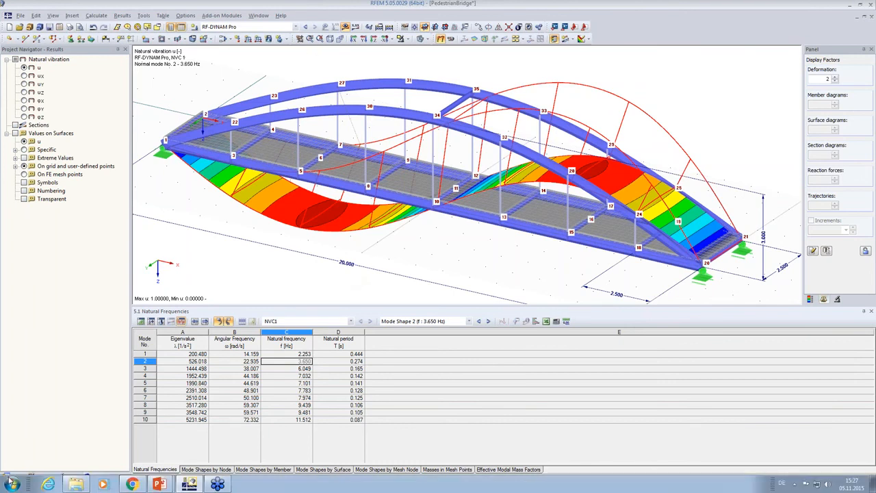
click(15, 476)
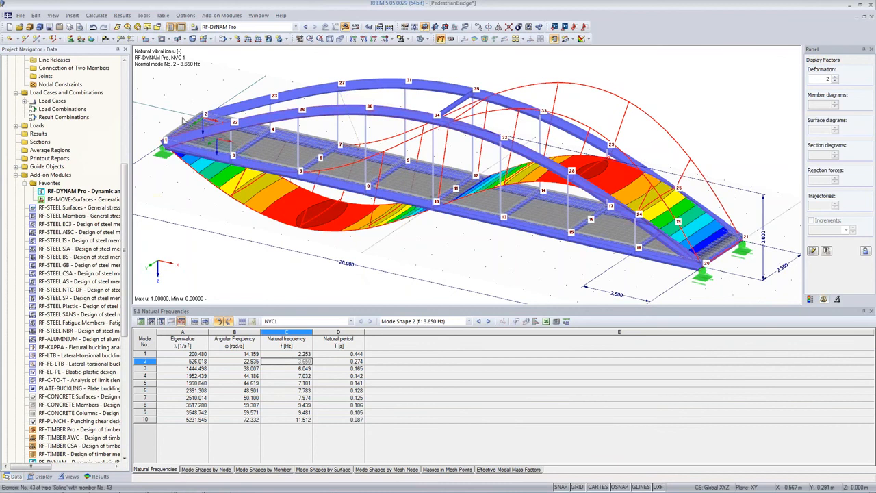
mouse_move(186, 127)
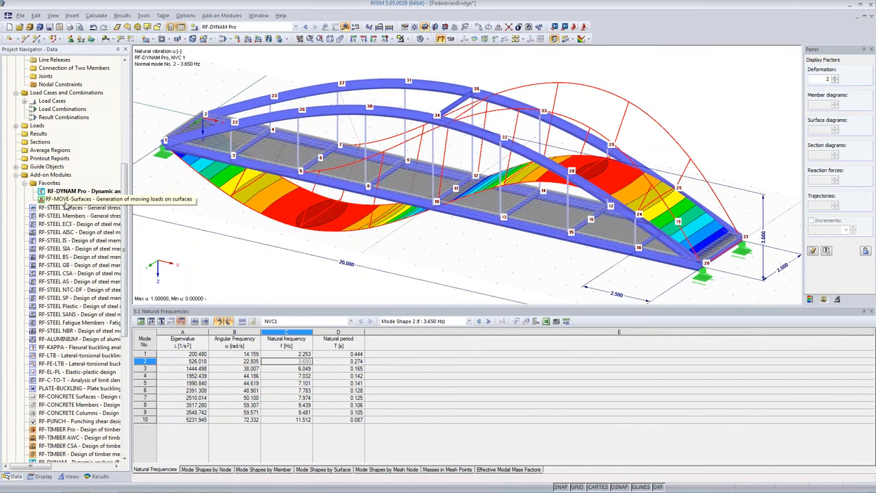
click(67, 199)
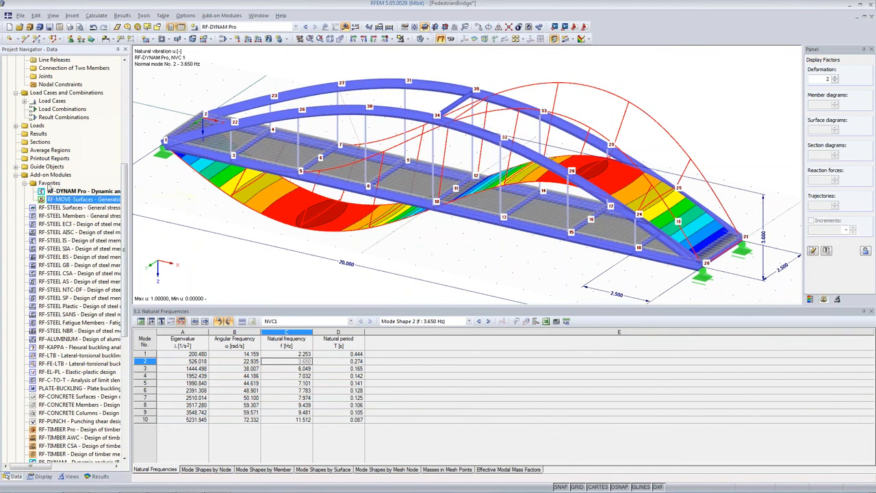
right_click(68, 192)
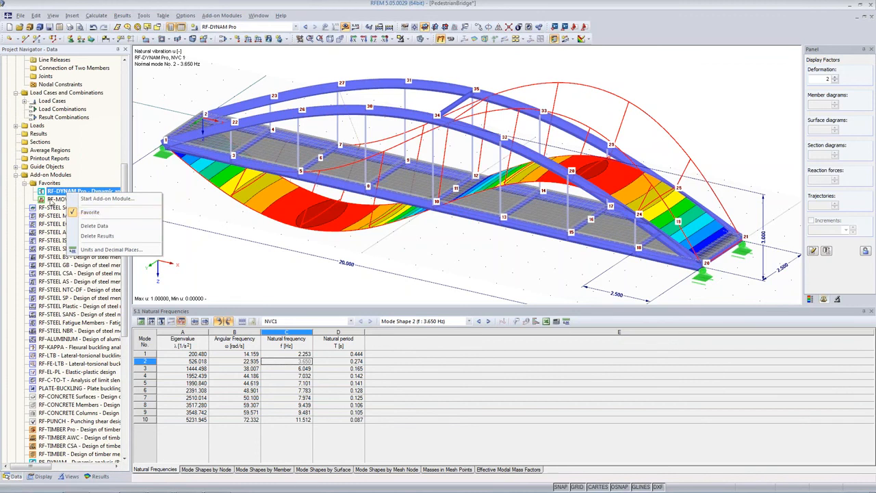
click(97, 217)
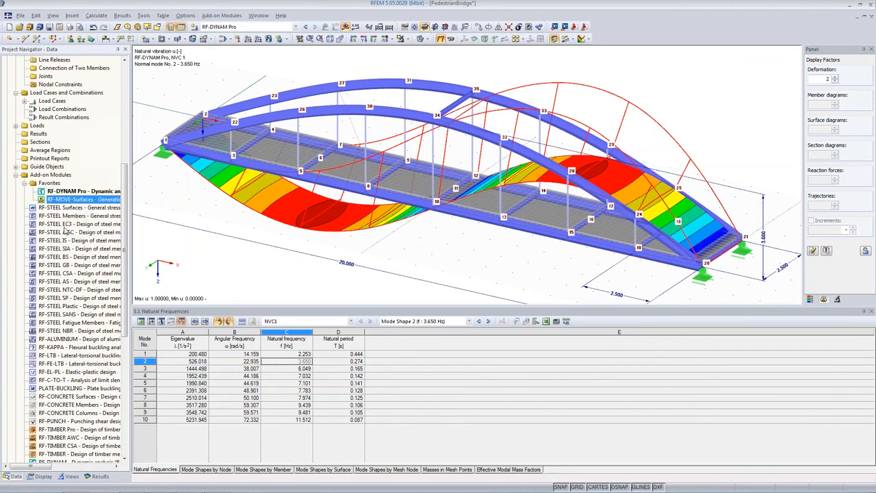
double_click(69, 200)
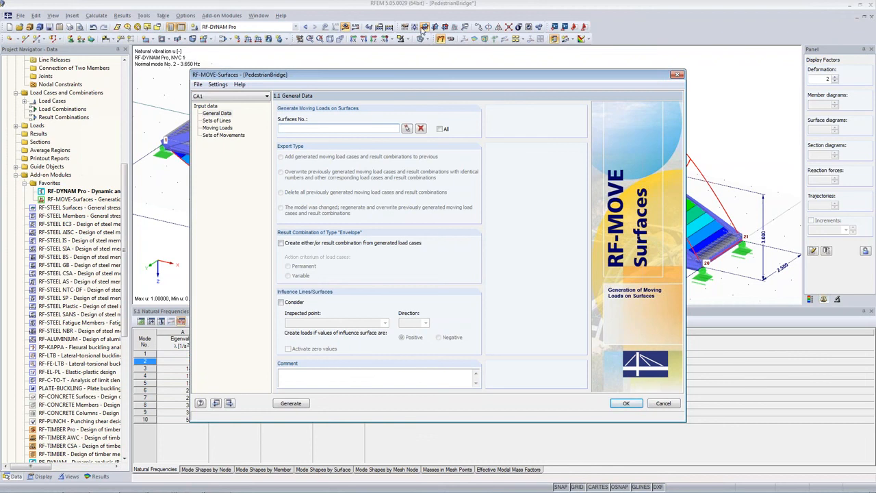
Apply the moving load generation to all surfaces of the bridge
click(866, 35)
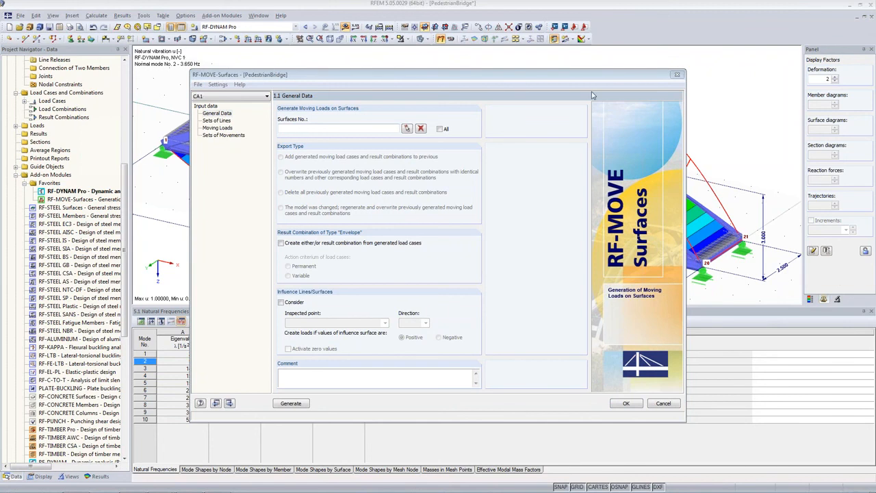
click(574, 78)
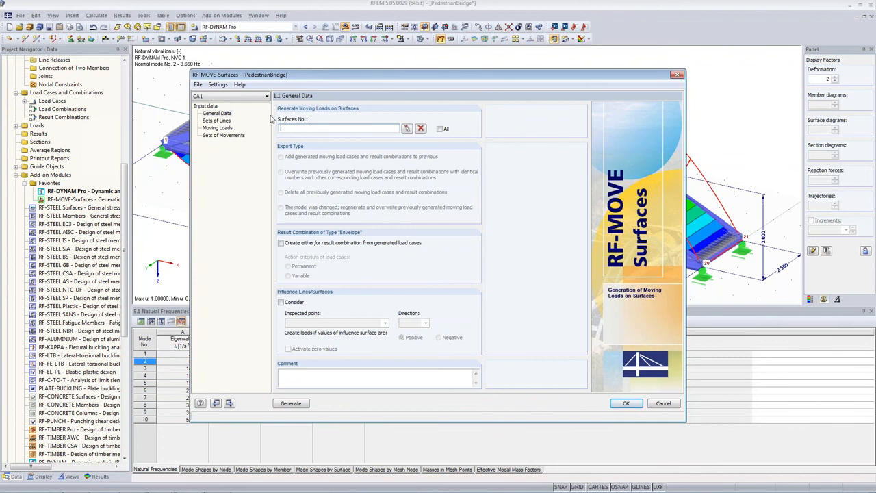
drag(309, 76, 304, 278)
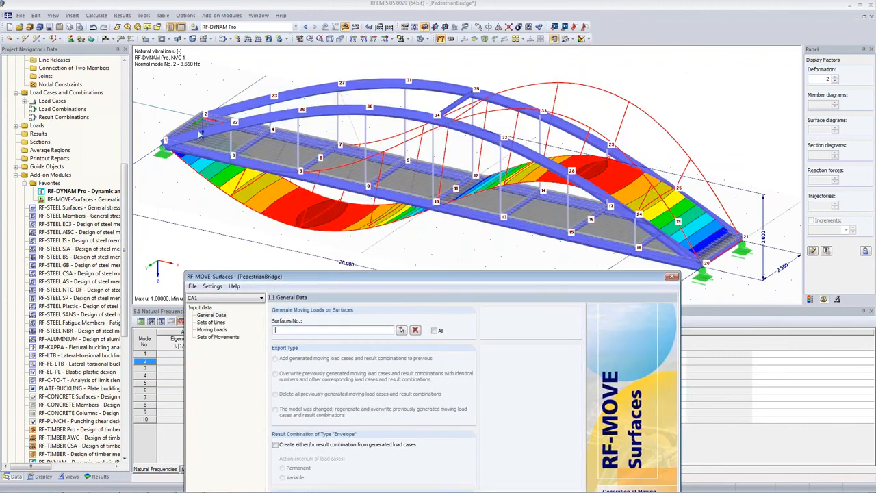
drag(440, 276, 440, 103)
click(437, 158)
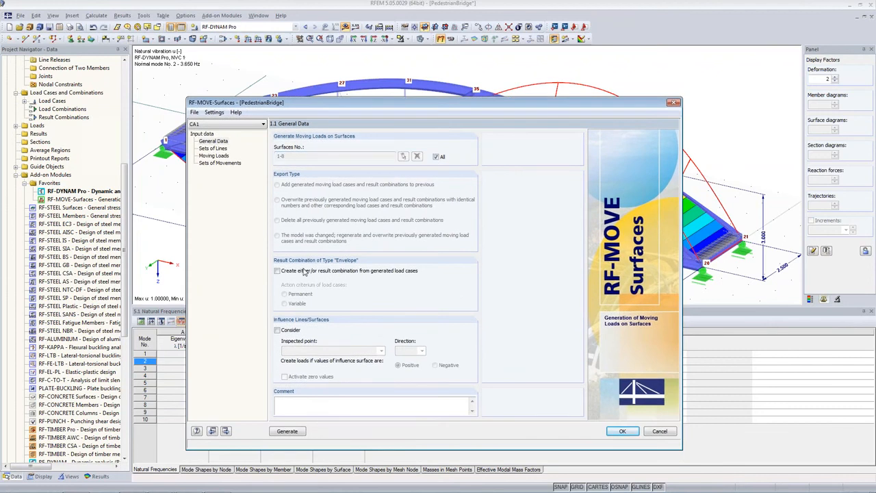
Rename the first set of lines as "Right Foot"
click(213, 148)
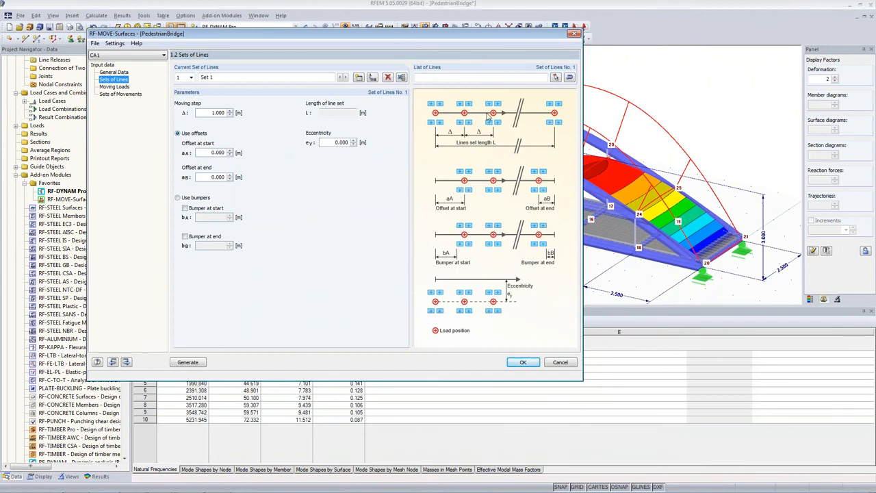
drag(226, 77, 198, 76)
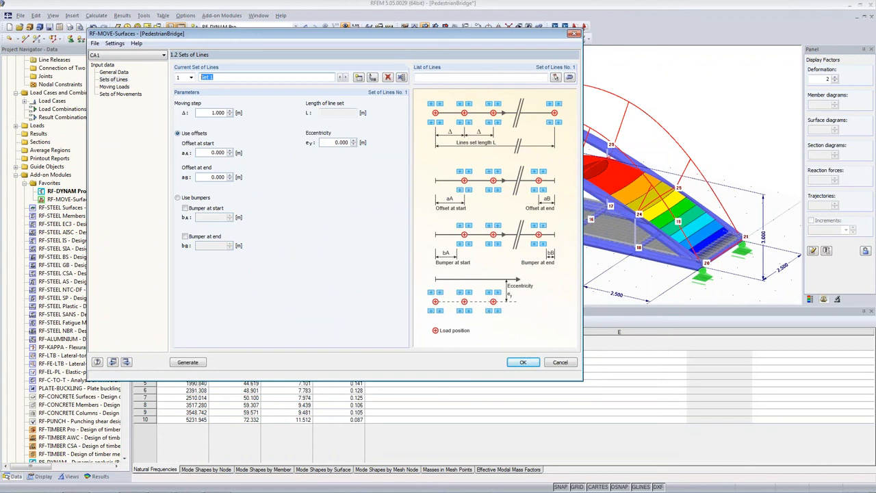
text(Right Foot)
Set the moving step of the Right Foot set to 1.25 m and its start and end offsets to 0.625 m
click(203, 153)
text(1.25)
click(212, 112)
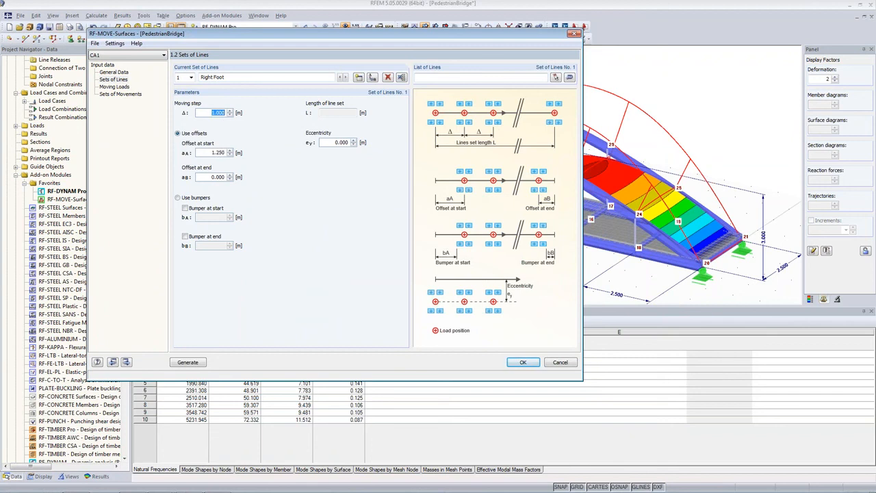
text(1.25)
key(Tab)
key(Tab)
text(0.625)
key(Tab)
text(0.6)
key(Tab)
text(25)
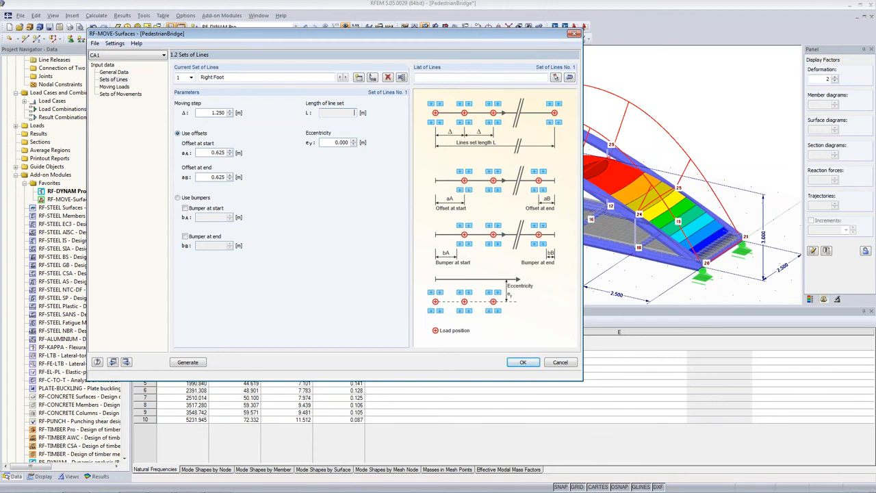
Assign lines 2, 5, 9, 12, 16, 19, 23 and 26 along the near deck edge to the Right Foot set
click(556, 78)
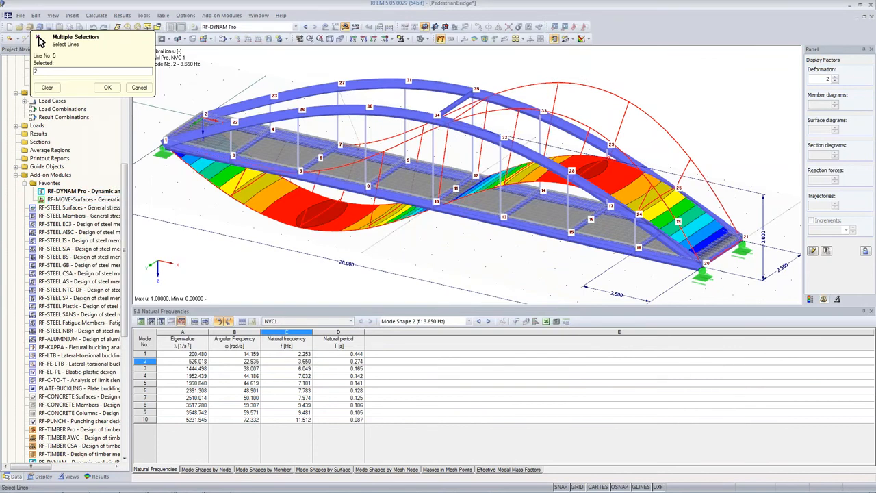
click(269, 164)
click(339, 180)
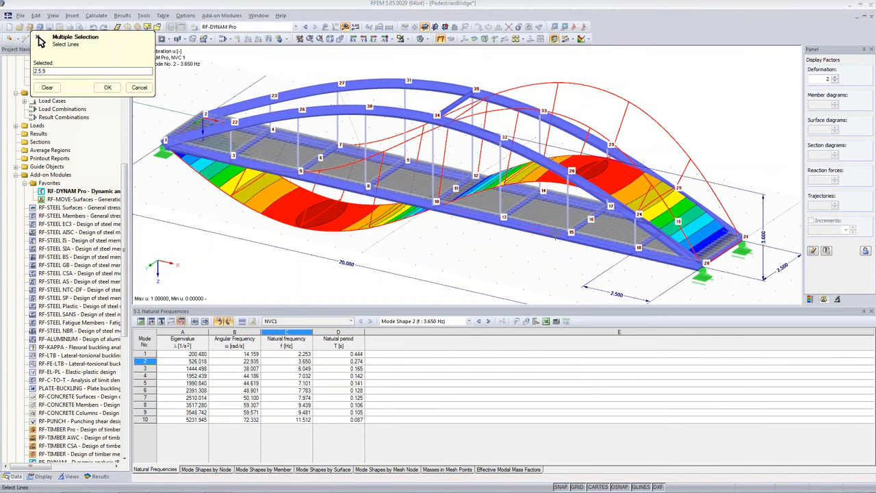
click(402, 197)
click(471, 213)
click(560, 237)
click(605, 245)
click(671, 259)
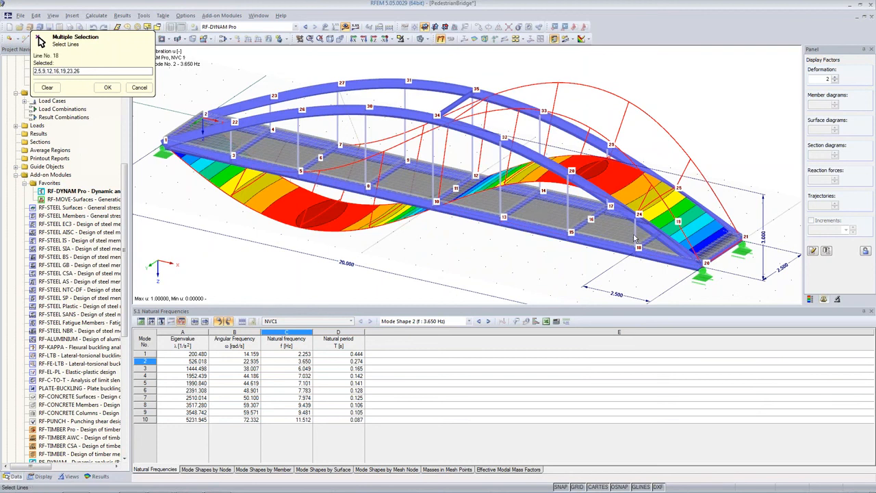
click(107, 88)
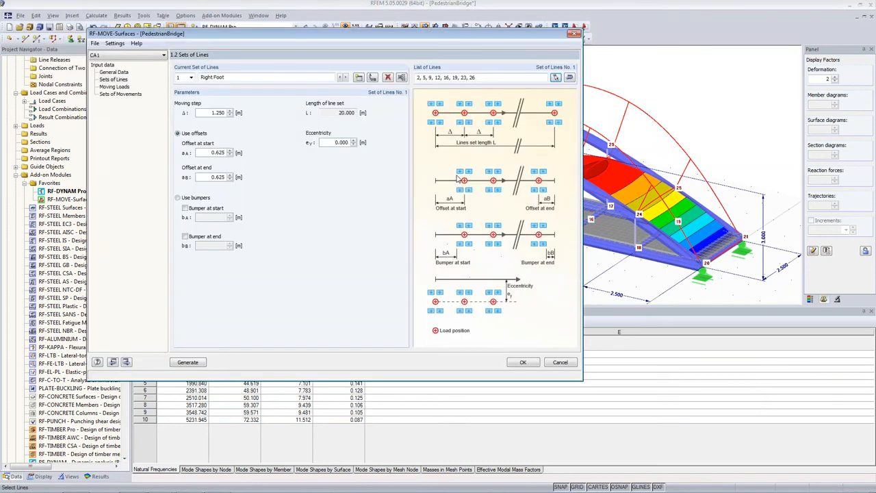
Set the eccentricity of the Right Foot set of lines to -1.1 m
drag(332, 144, 350, 143)
key(BackSpace)
text(-1.1)
key(Tab)
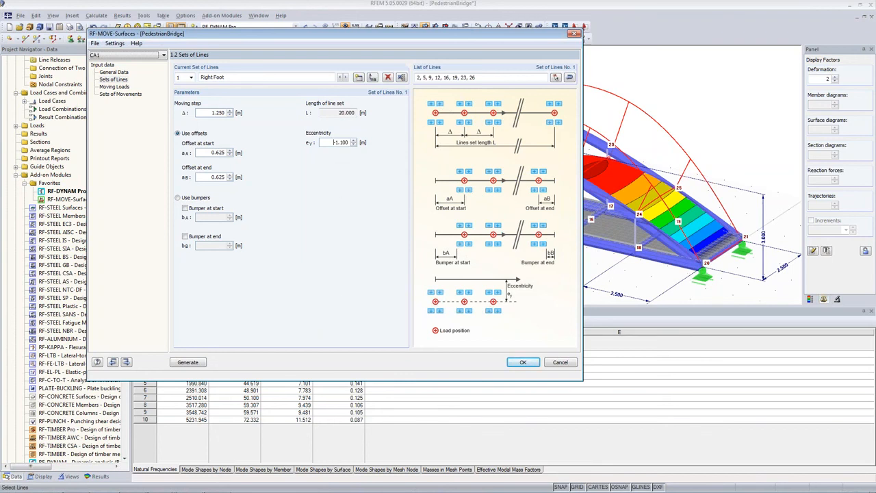
Create a second set of lines named "Left Foot" with a moving step of 1.25 m and start and end offsets of 1.25 m
click(359, 78)
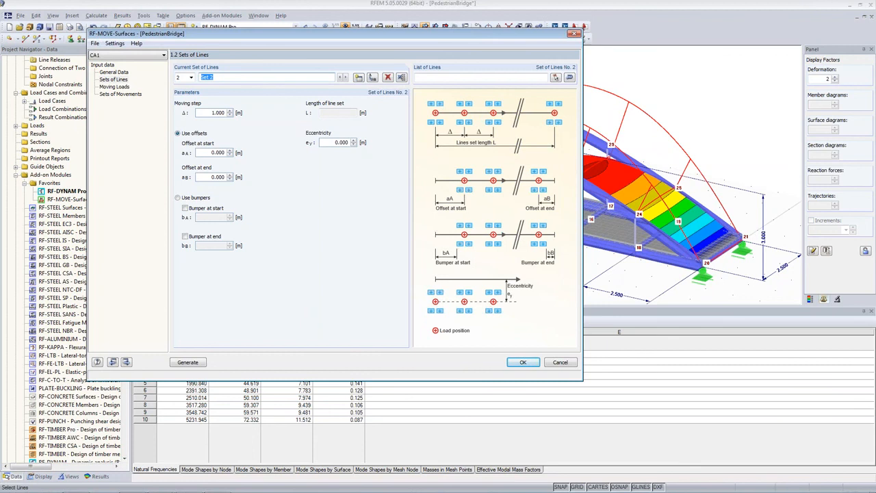
text(Left Foot)
click(206, 112)
double_click(212, 112)
text(1.25)
key(Tab)
key(Tab)
text(1.25)
key(Tab)
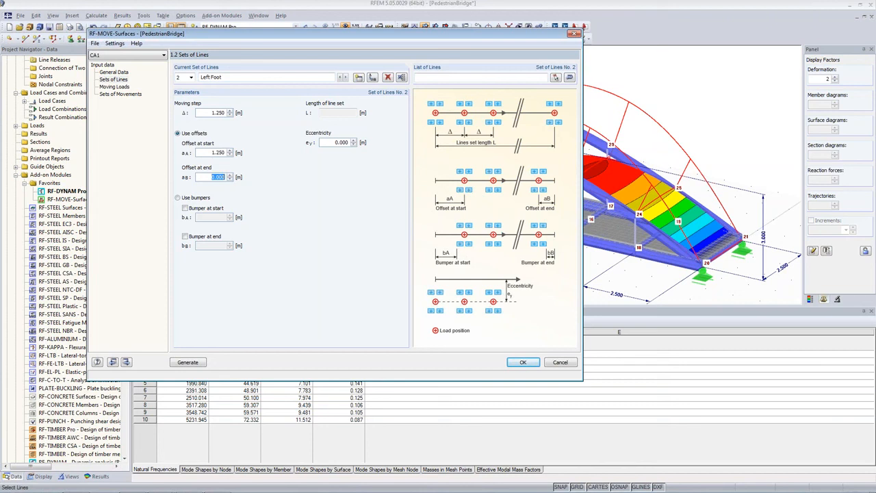
text(1.25)
key(Tab)
Set the eccentricity of the Left Foot set of lines to -1.4 m
text(-)
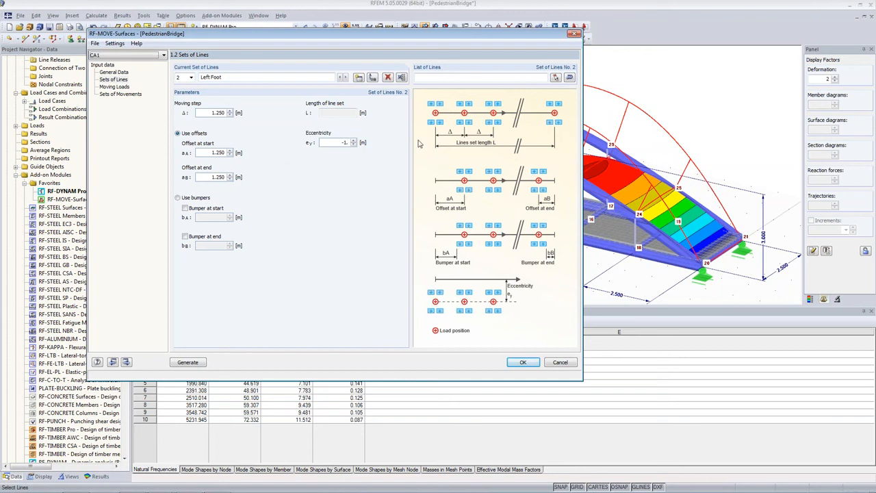
text(400)
click(113, 87)
click(342, 229)
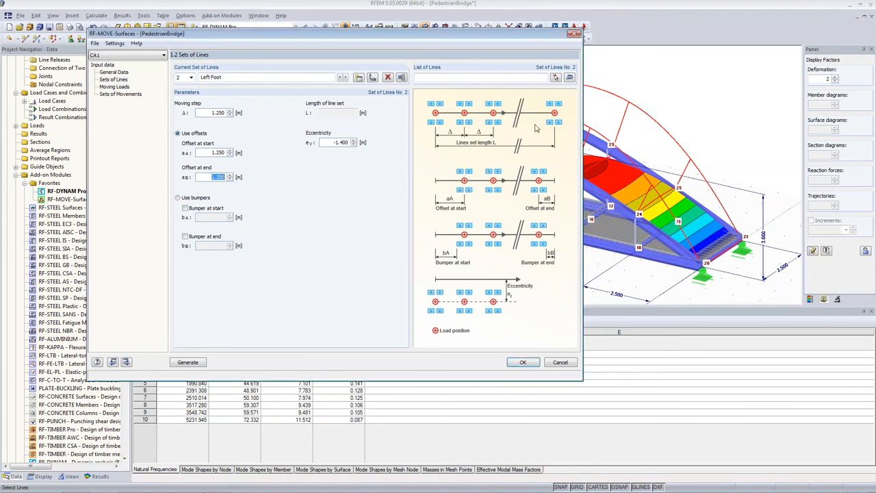
Assign the near deck edge lines 2, 5, 9, 12, 16, 19, 23 and 26 to the Left Foot set
click(556, 78)
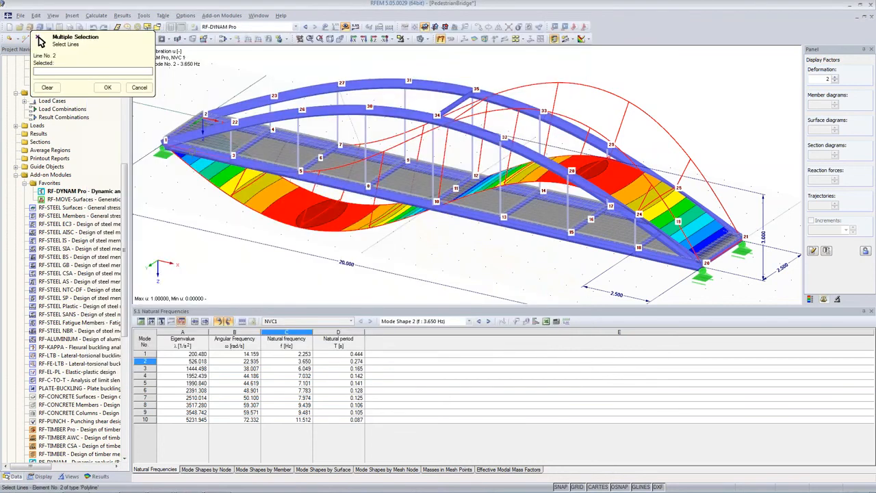
click(200, 149)
click(267, 164)
click(334, 179)
click(403, 195)
click(494, 216)
click(546, 227)
click(610, 241)
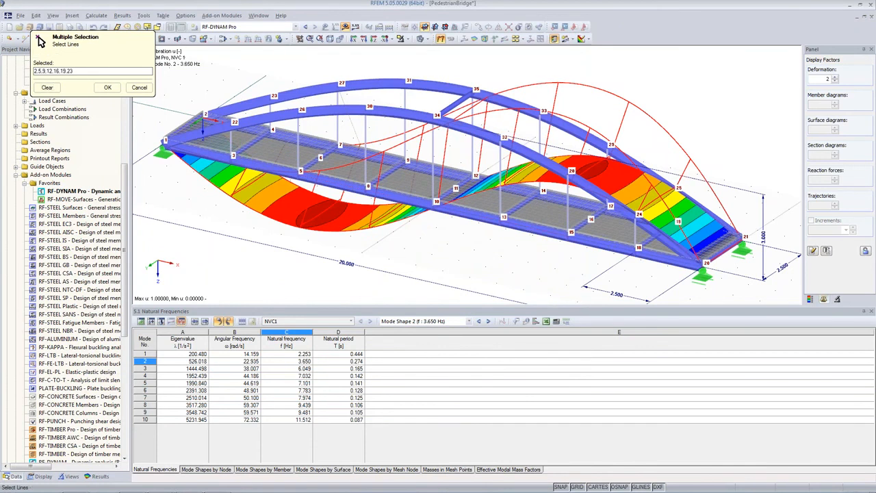
click(671, 256)
click(107, 87)
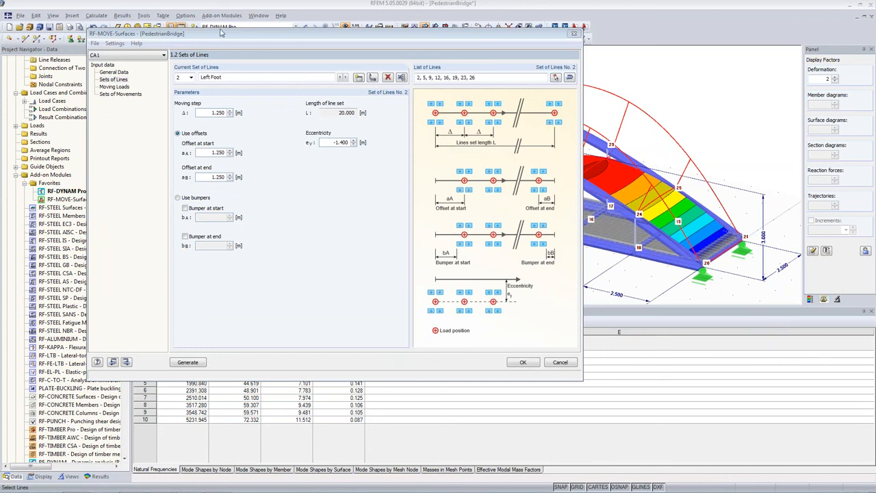
Rename the first set of moving loads as "Both Feet"
drag(226, 37, 231, 58)
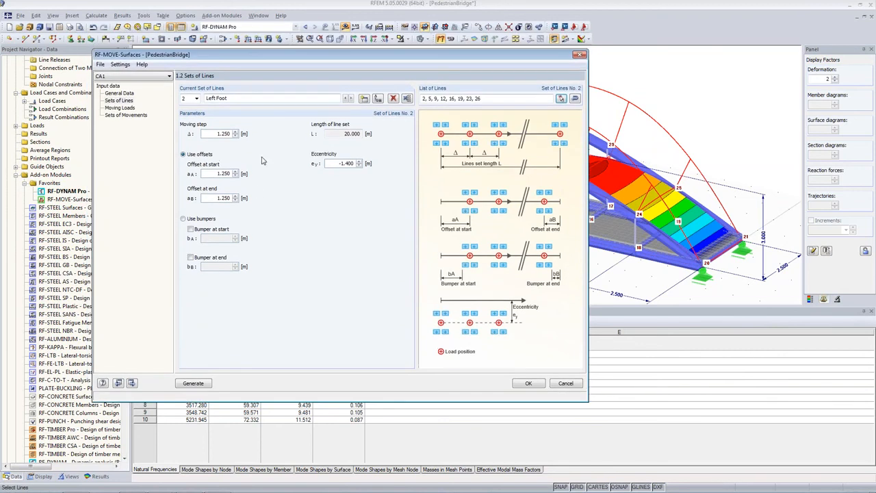
click(113, 108)
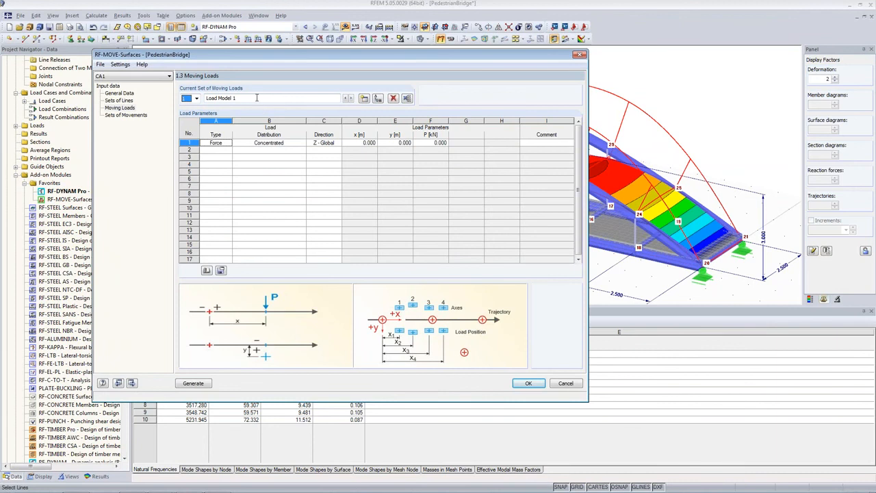
click(256, 97)
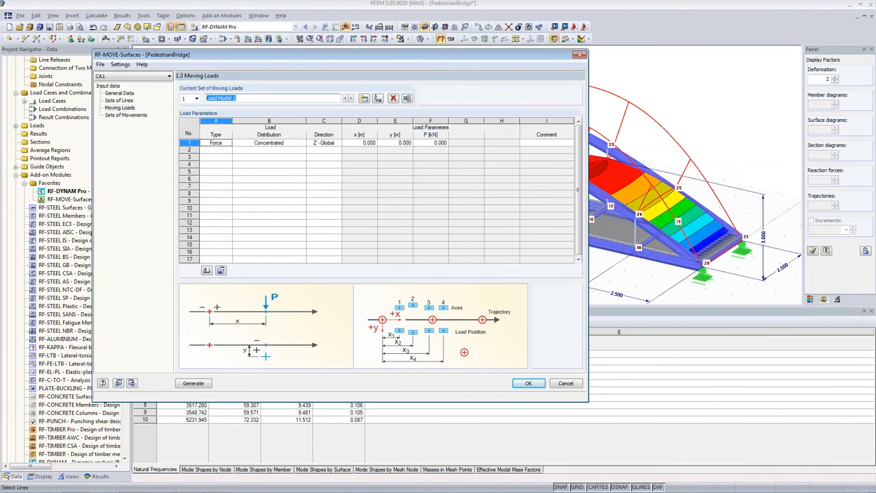
text(Both Feet)
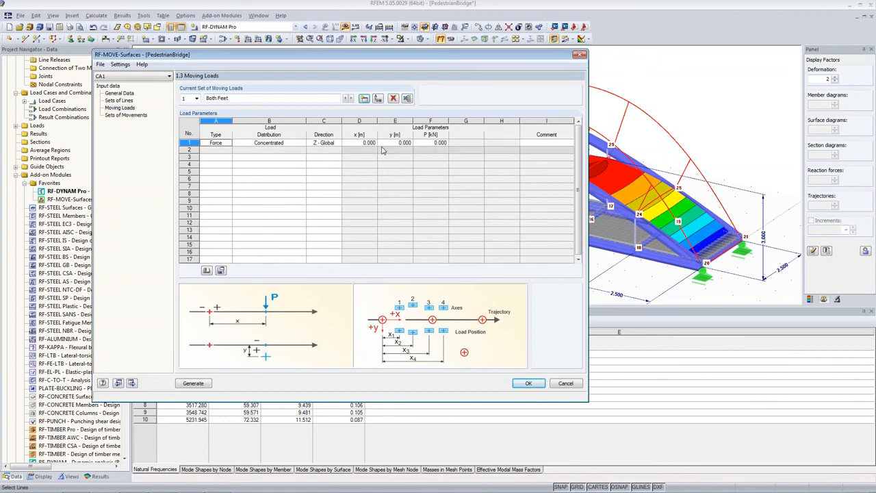
Set the concentrated force P of the "Both Feet" moving load to 1 kN and open the sets of movements
click(422, 142)
text(1)
key(Return)
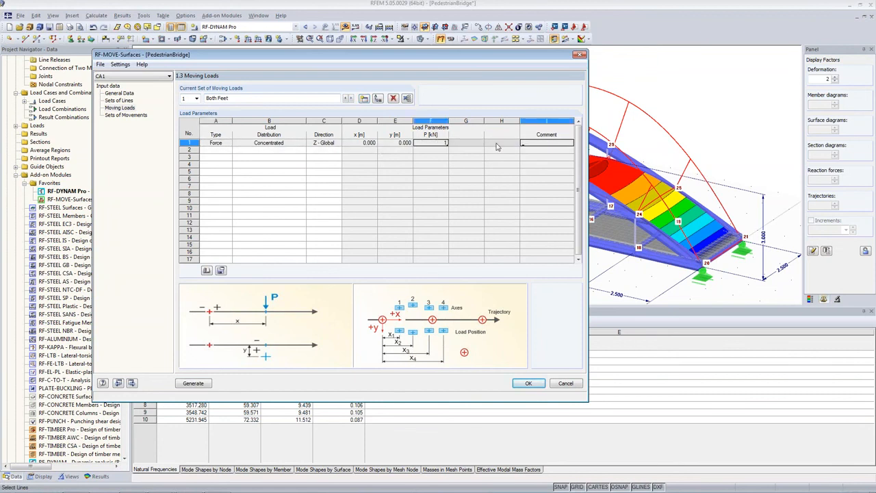
click(425, 143)
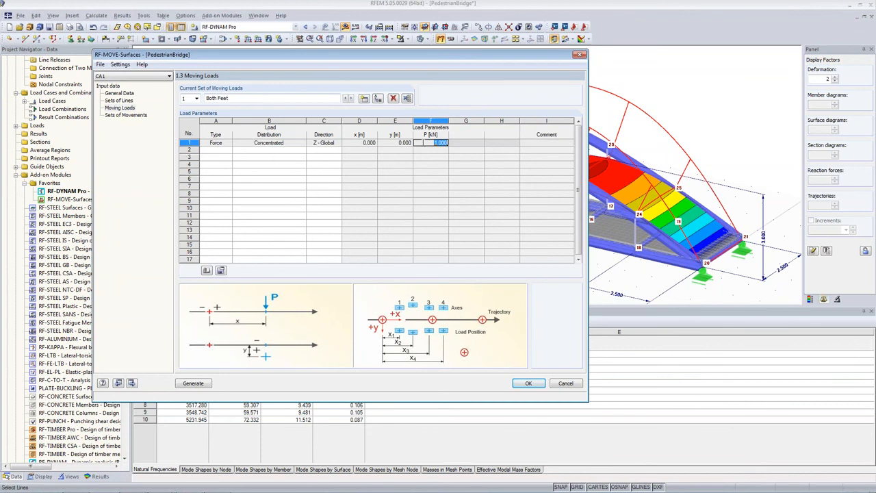
drag(405, 61, 404, 95)
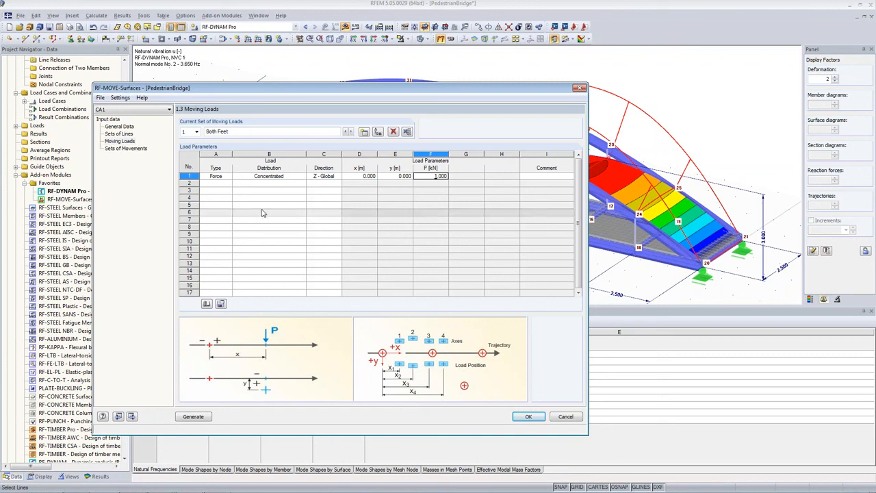
click(134, 151)
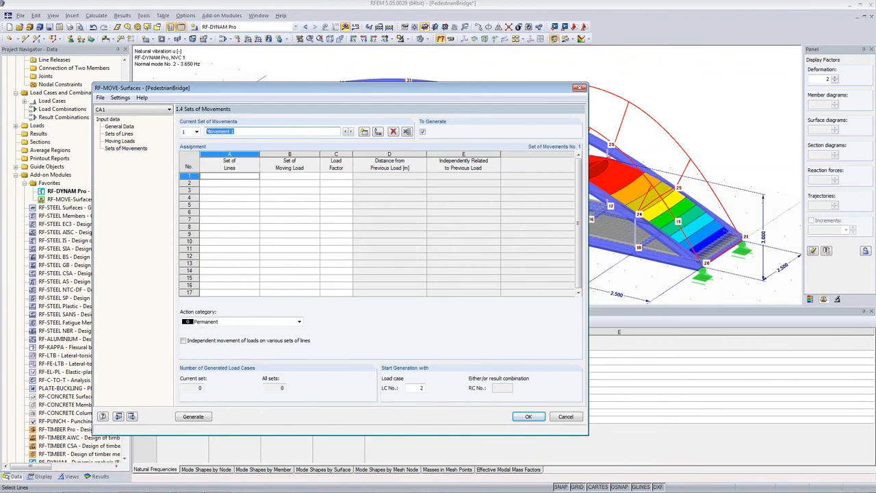
Name the first set of movements "Right Foot" and assign it the Right Foot lines with the Both Feet moving load
text(Right Foot)
click(253, 176)
click(257, 177)
click(248, 185)
click(281, 177)
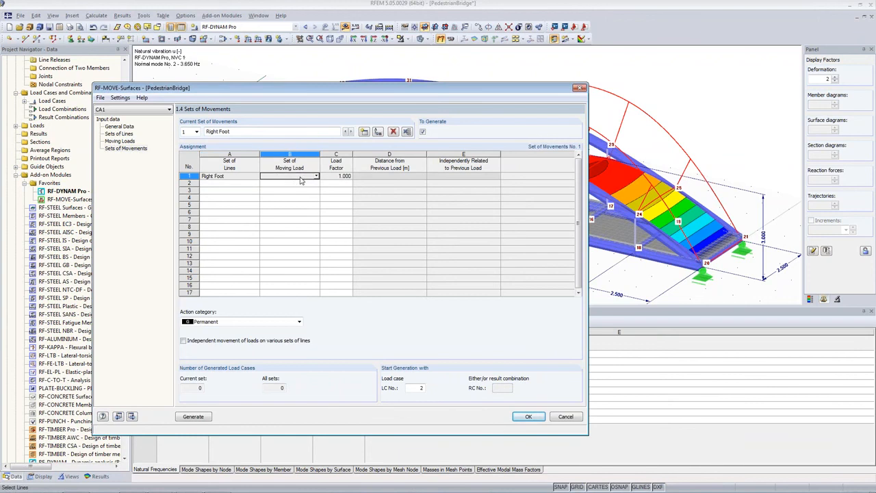
double_click(302, 175)
Set the action category of the Right Foot set of movements to Earthquake
click(241, 324)
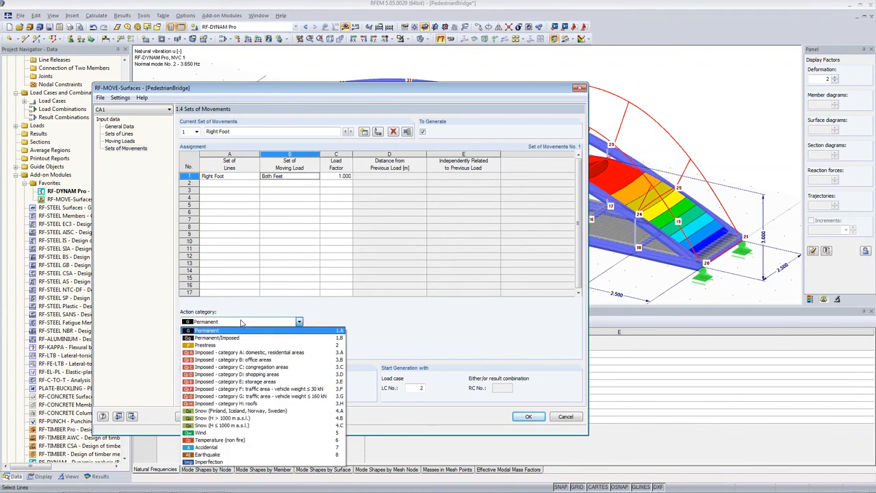
click(209, 455)
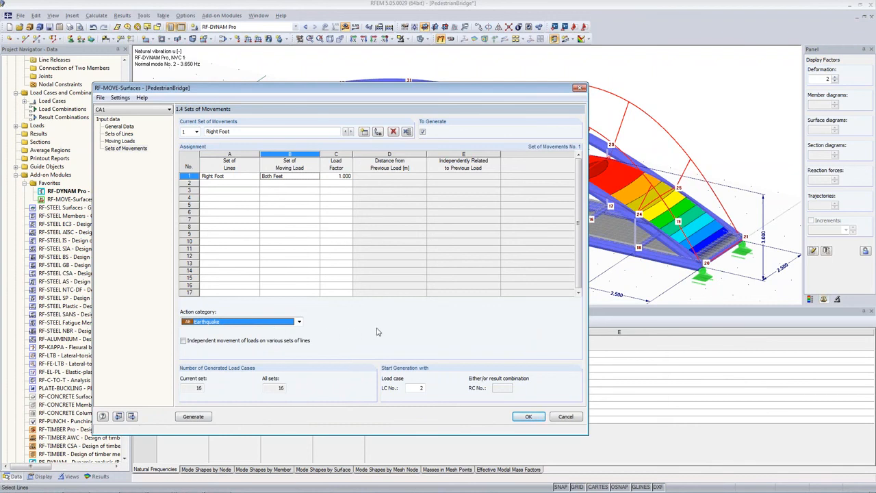
click(278, 321)
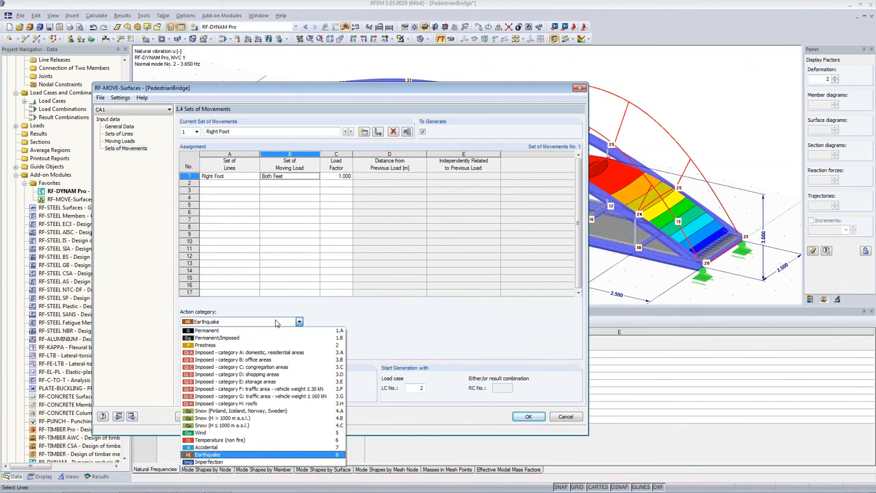
click(262, 456)
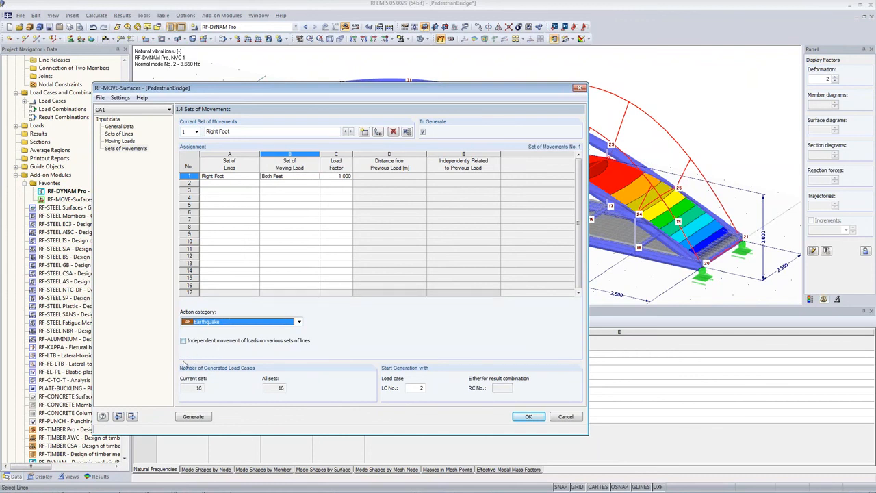
Add a second set of movements named "Left Foot", pairing the Left Foot lines with the Both Feet moving load
click(365, 133)
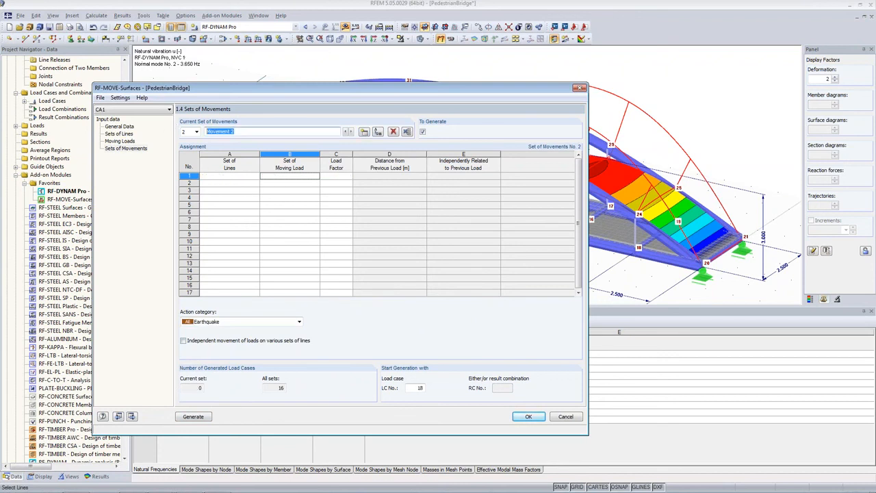
text(Left Foot)
click(254, 177)
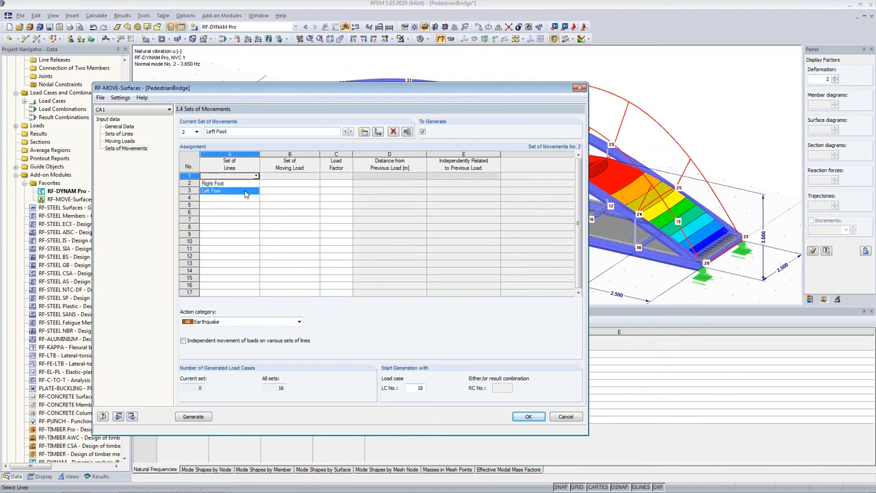
click(247, 189)
click(315, 178)
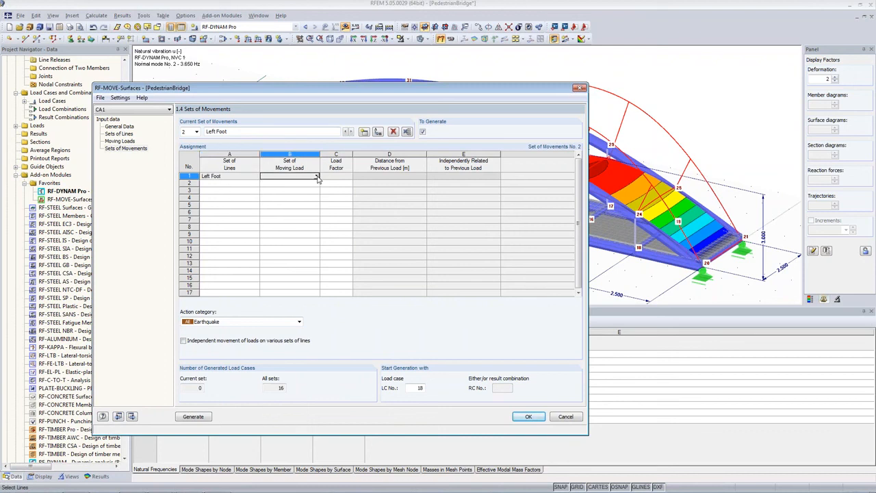
click(317, 177)
click(306, 184)
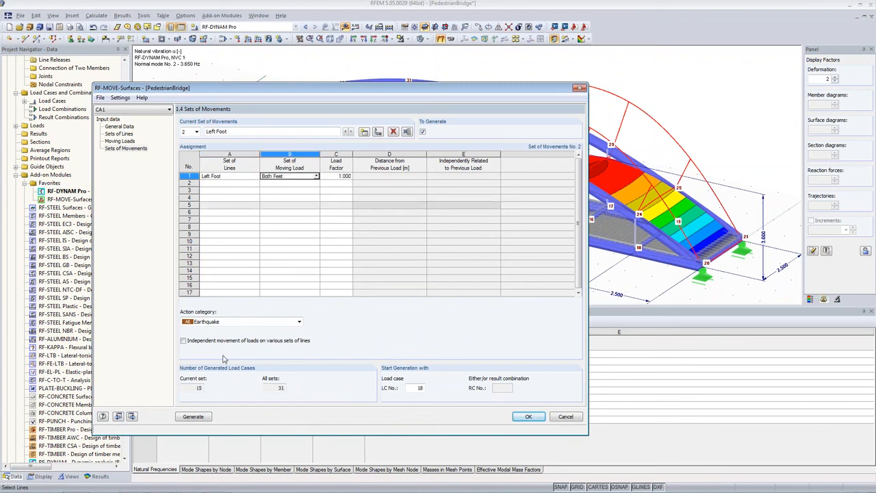
Generate the load cases for both sets of movements and exit the module
click(190, 416)
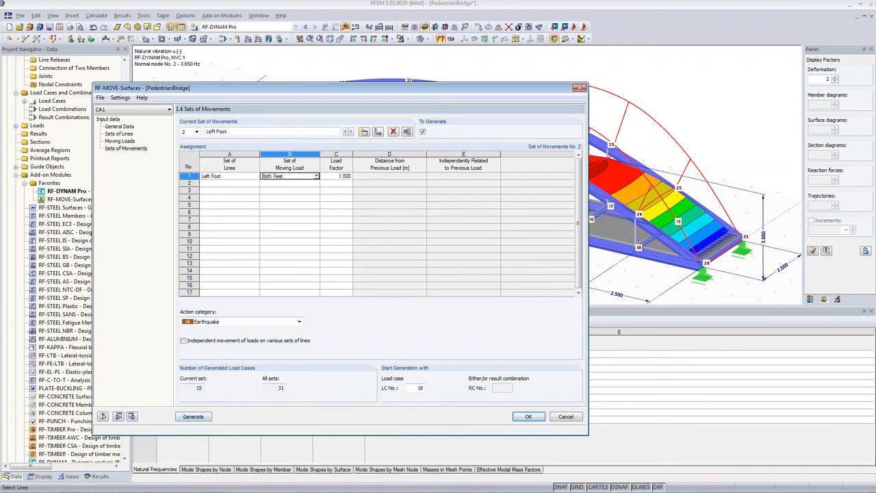
click(193, 387)
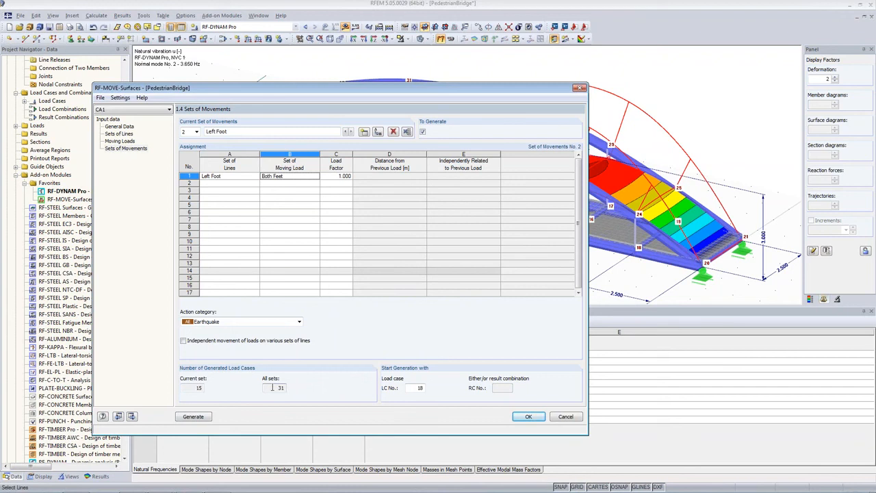
click(207, 418)
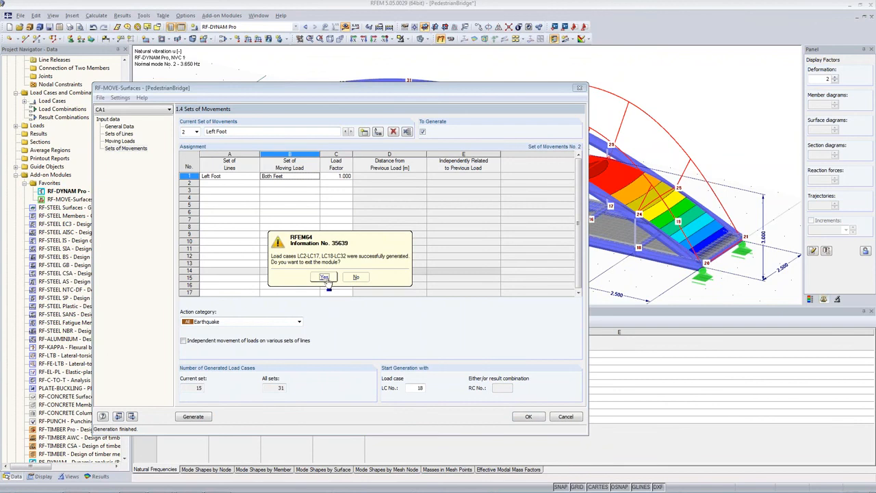
click(324, 277)
Show the loads of load case LC2, step 1/16 of movement set 1, in plan view with an enlarged graphics area
click(250, 27)
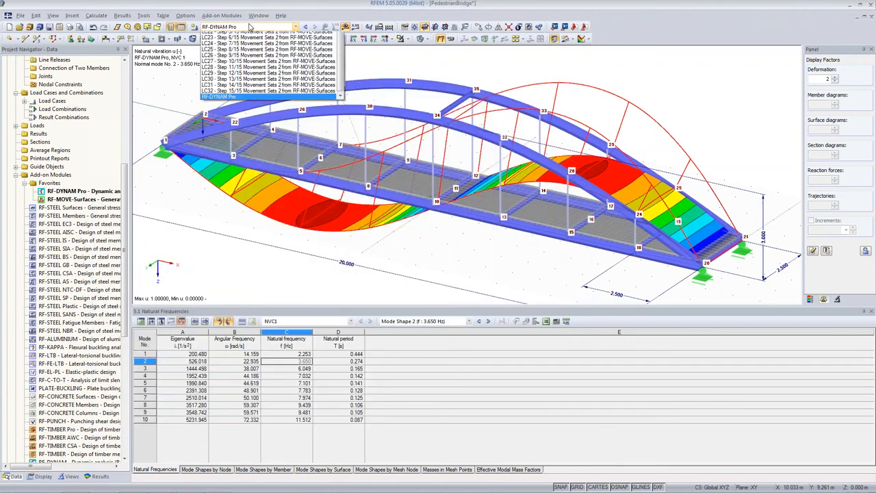
scroll(287, 55, up, 2)
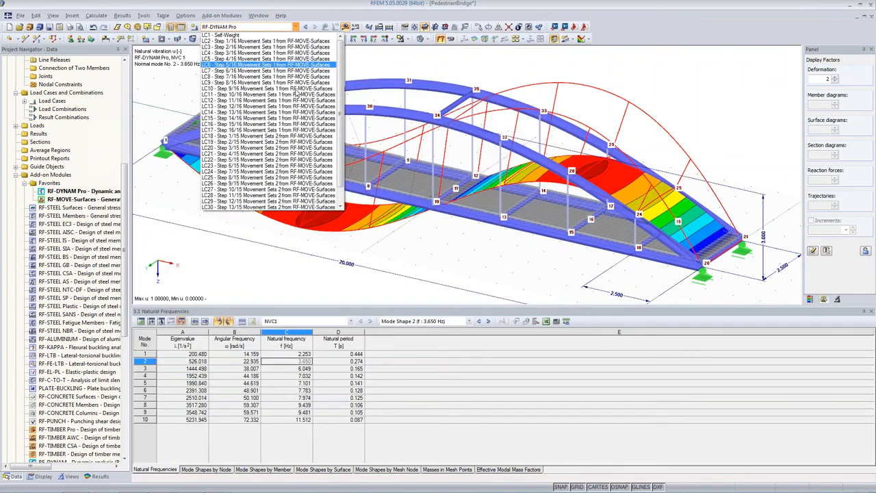
click(326, 42)
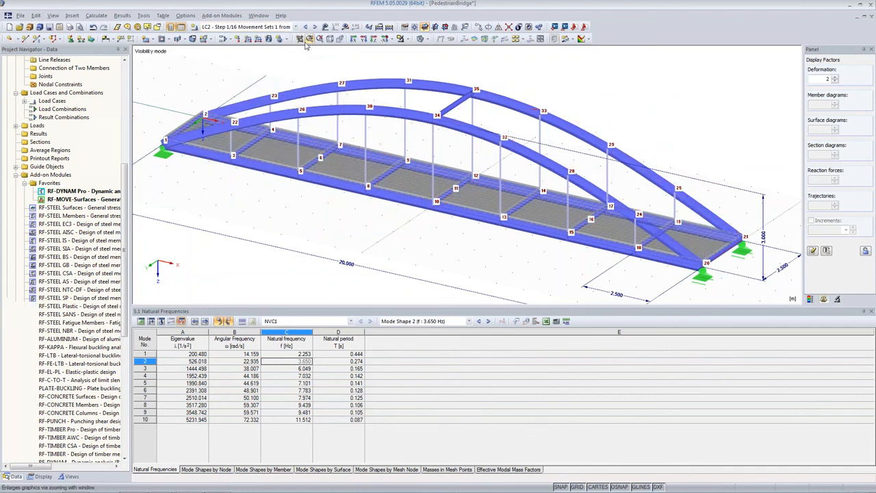
click(374, 39)
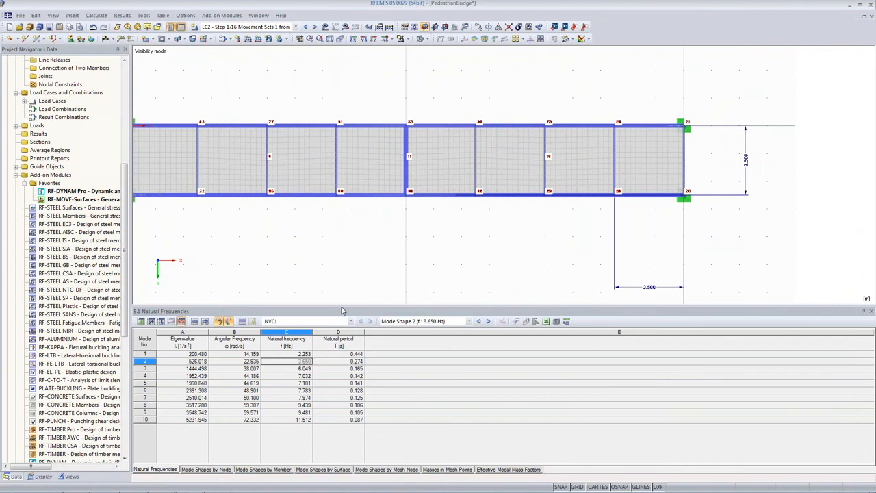
drag(345, 375, 346, 377)
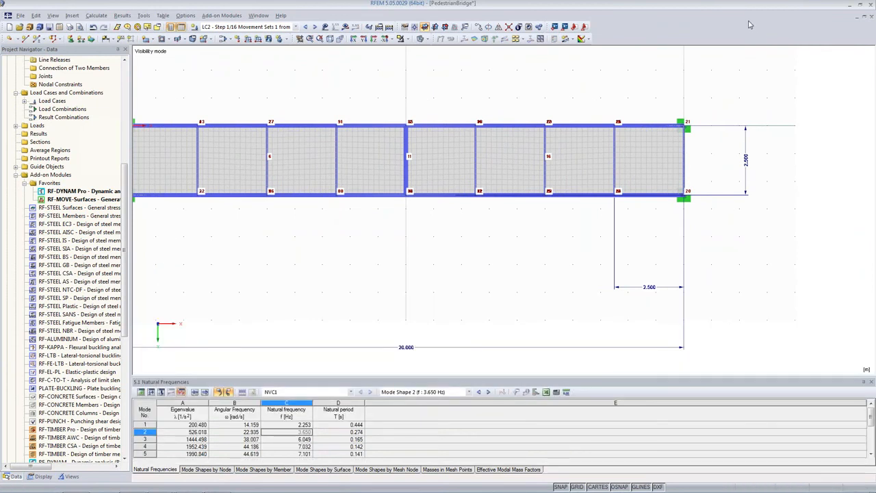
middle_drag(219, 249, 274, 281)
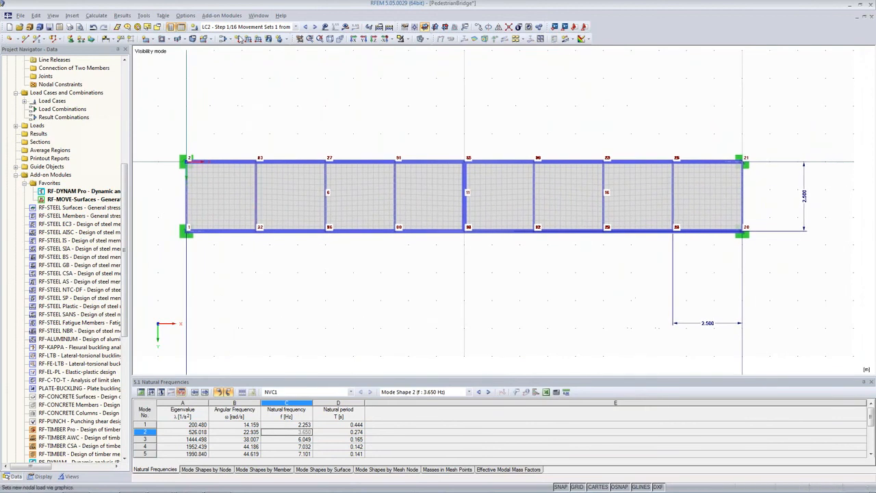
click(325, 28)
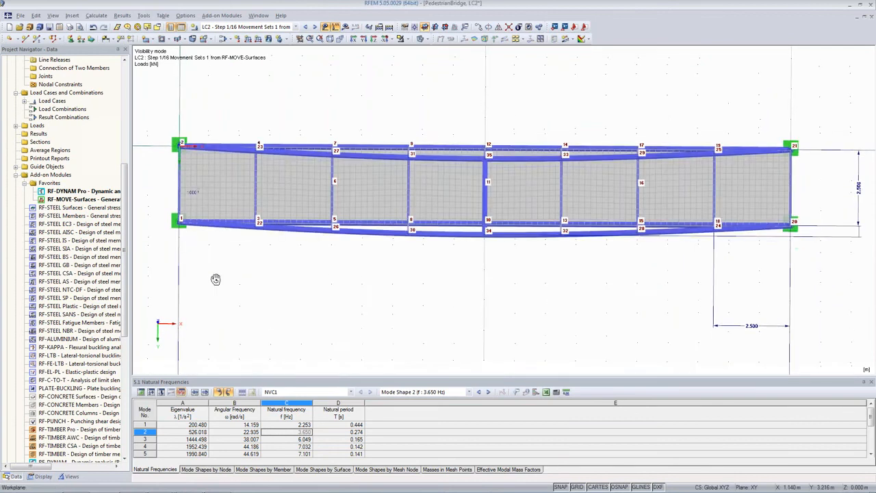
ctrl+middle_drag(217, 326, 248, 273)
click(388, 39)
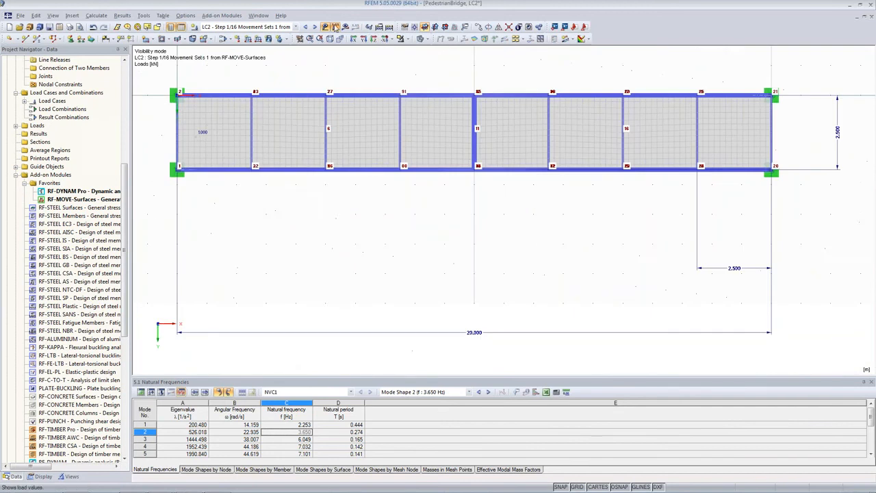
Step through the generated load cases up to LC32 to check the footstep positions of both movement sets on the deck
click(320, 27)
click(316, 28)
click(316, 28)
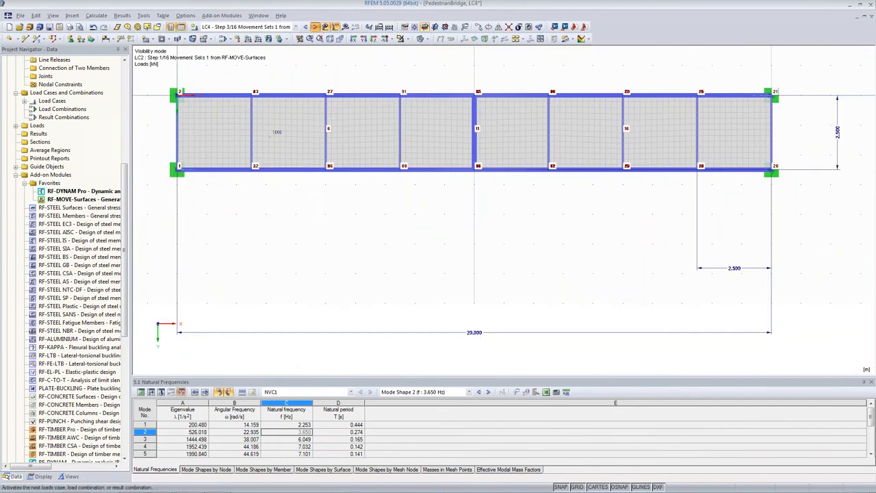
click(316, 27)
click(316, 27)
click(316, 27)
click(316, 27)
click(316, 27)
click(317, 28)
click(316, 27)
click(317, 27)
click(316, 28)
click(316, 27)
click(317, 27)
click(316, 27)
click(316, 27)
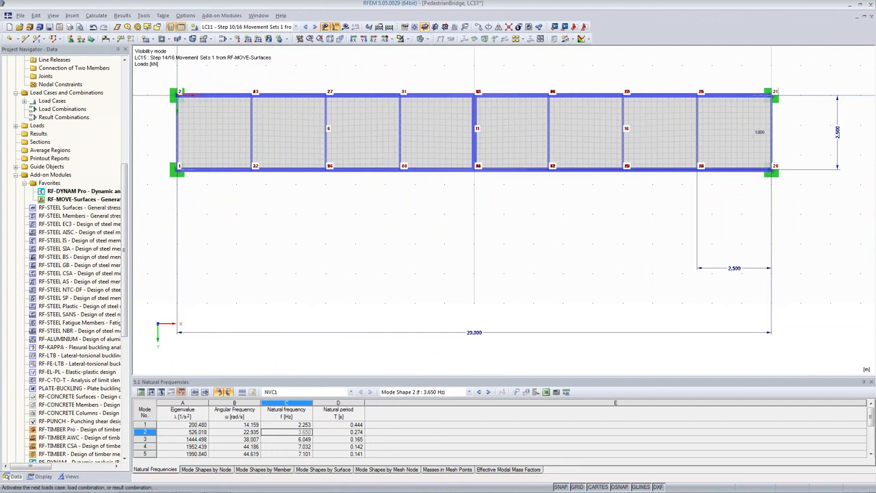
click(317, 27)
click(316, 28)
click(317, 27)
click(317, 27)
click(316, 27)
click(316, 27)
click(316, 27)
click(317, 28)
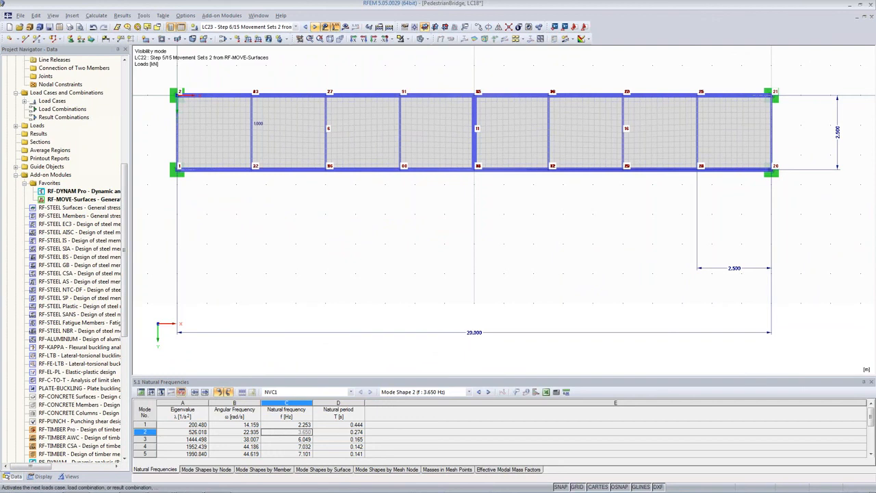
click(317, 27)
click(316, 28)
click(316, 28)
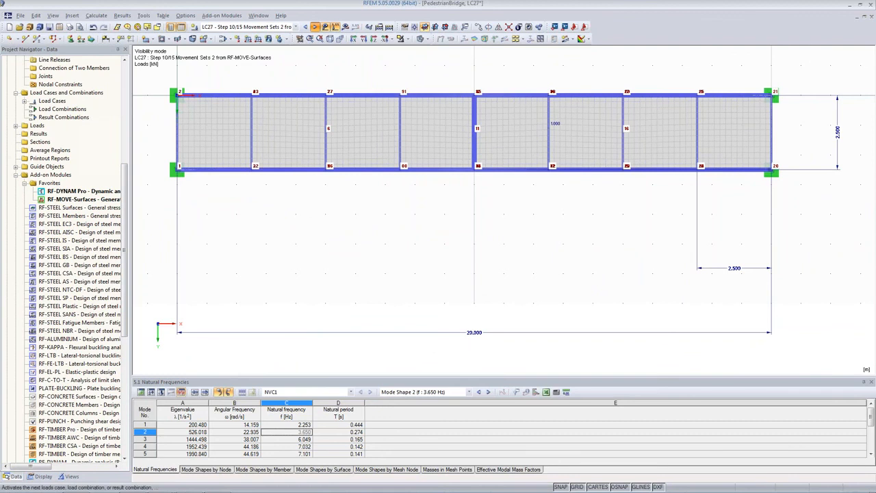
click(317, 27)
click(316, 27)
click(316, 27)
click(316, 28)
click(316, 28)
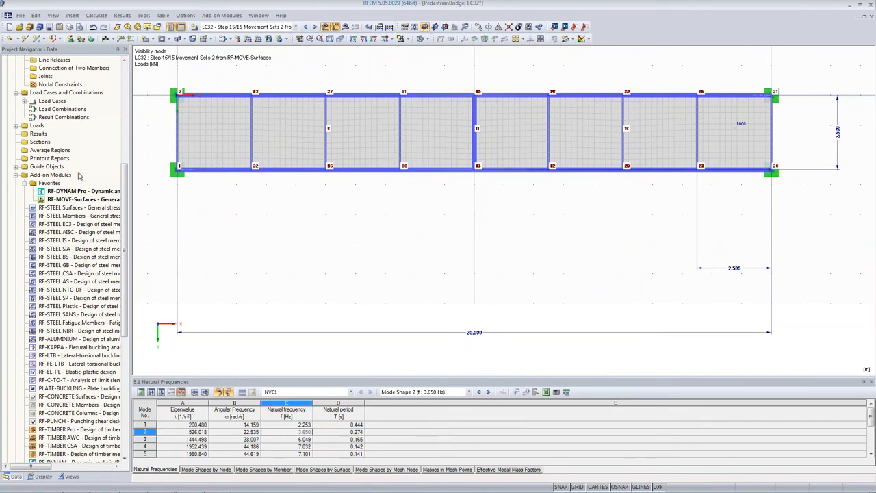
Switch the bridge to the isometric view and open the model's list of parameters for editing
click(95, 17)
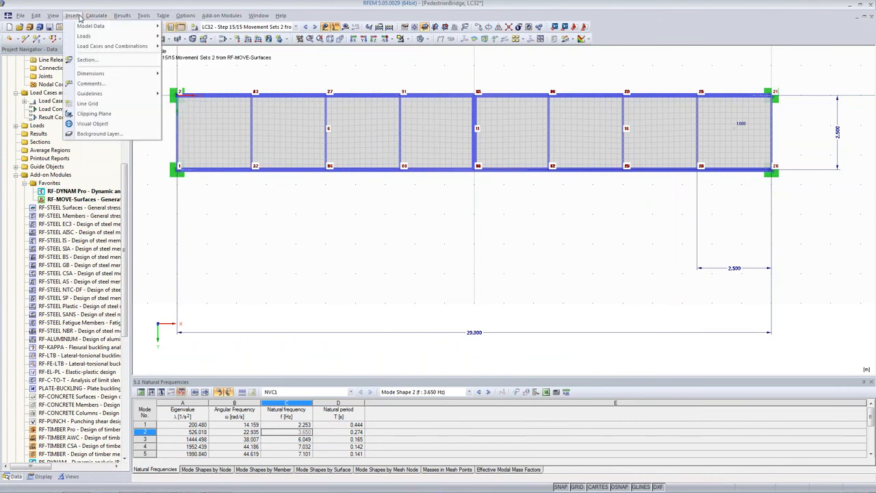
click(80, 18)
click(333, 39)
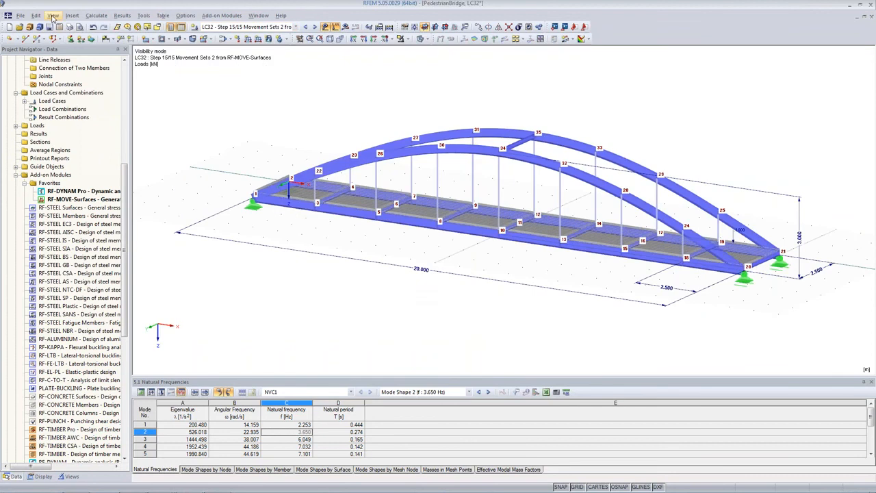
click(35, 15)
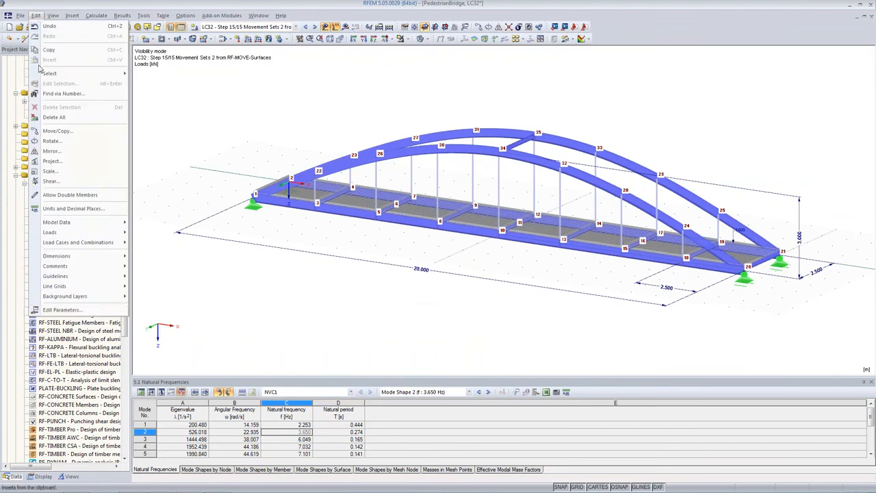
click(51, 311)
drag(152, 11, 348, 163)
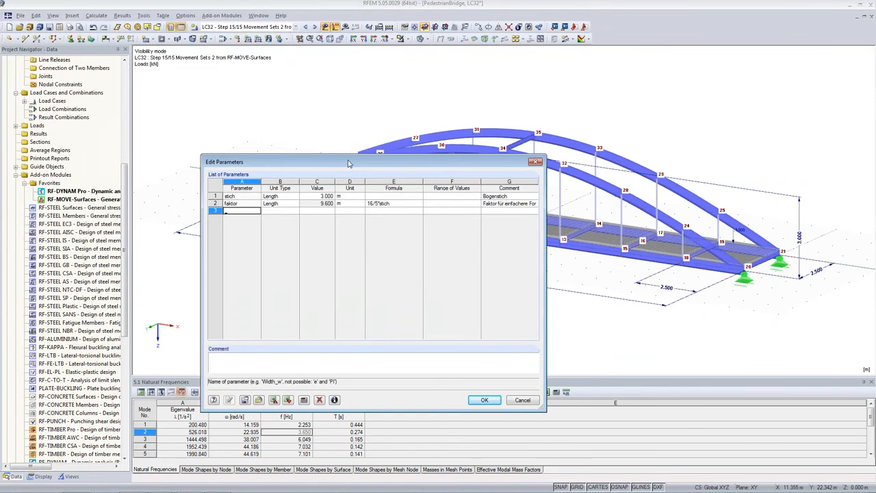
Add a parameter G of unit type Force with a value of 0.8 kN
click(231, 213)
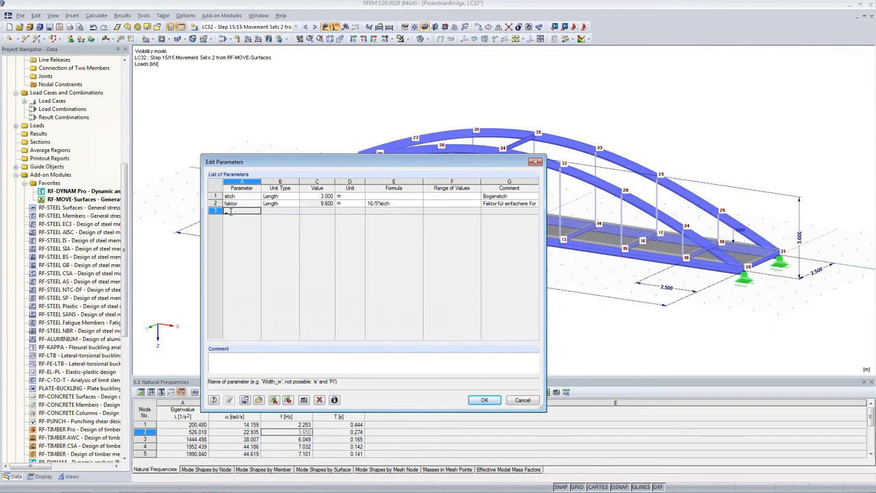
key(Tab)
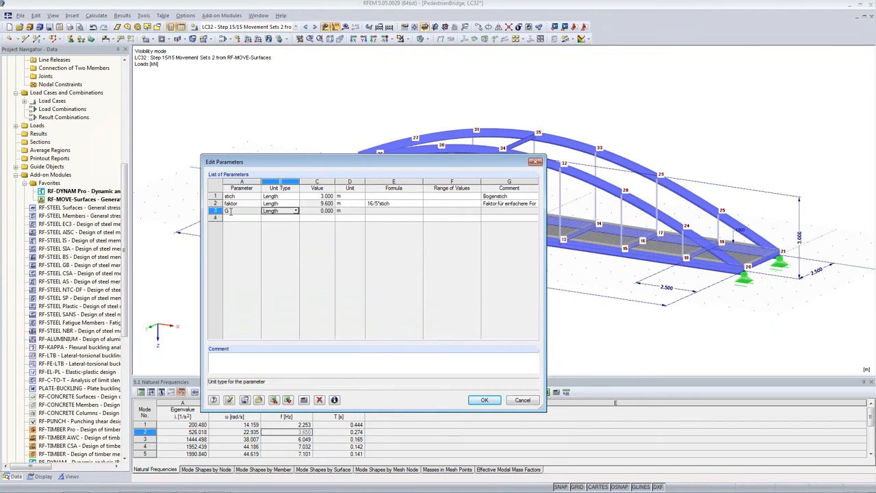
click(296, 211)
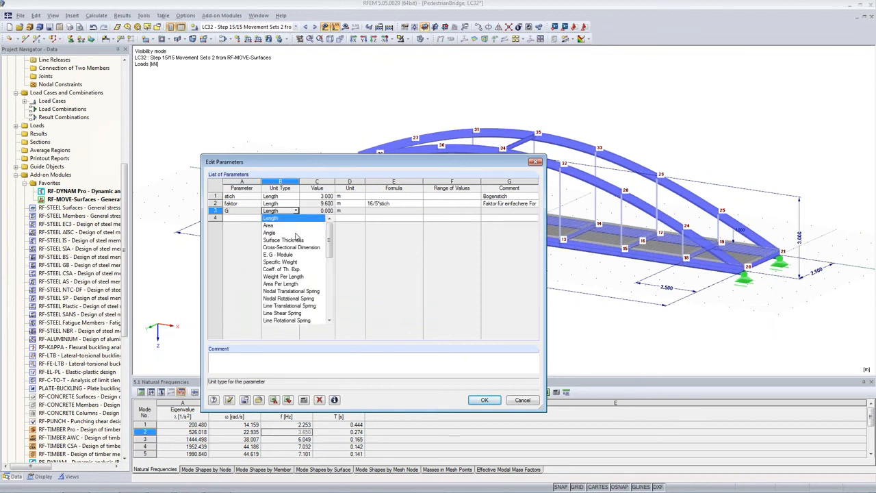
scroll(297, 270, down, 2)
scroll(297, 271, down, 2)
click(295, 278)
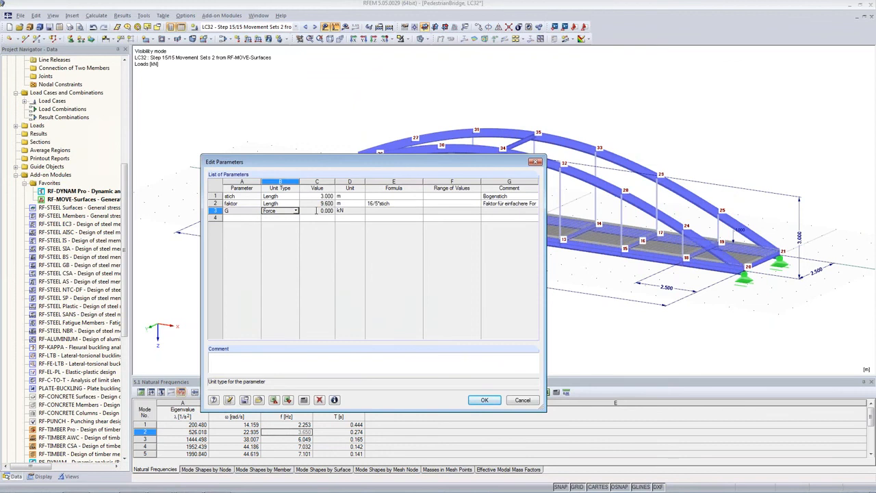
click(316, 211)
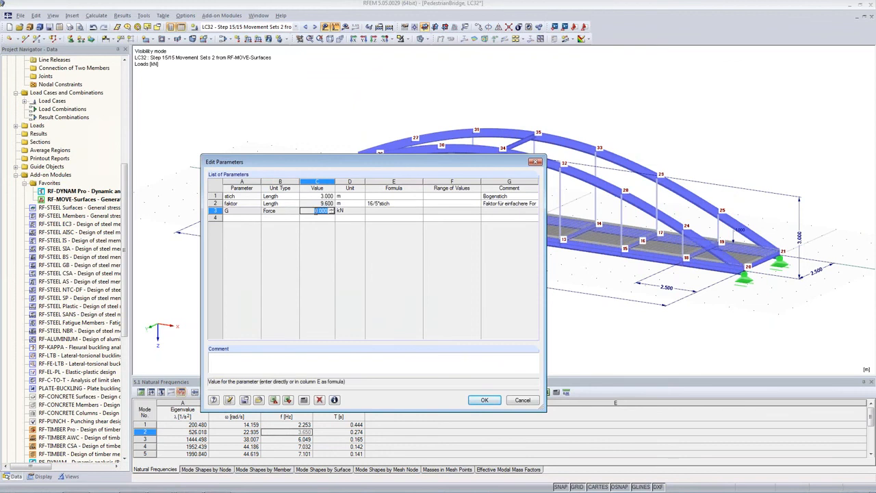
text(0.8)
key(Tab)
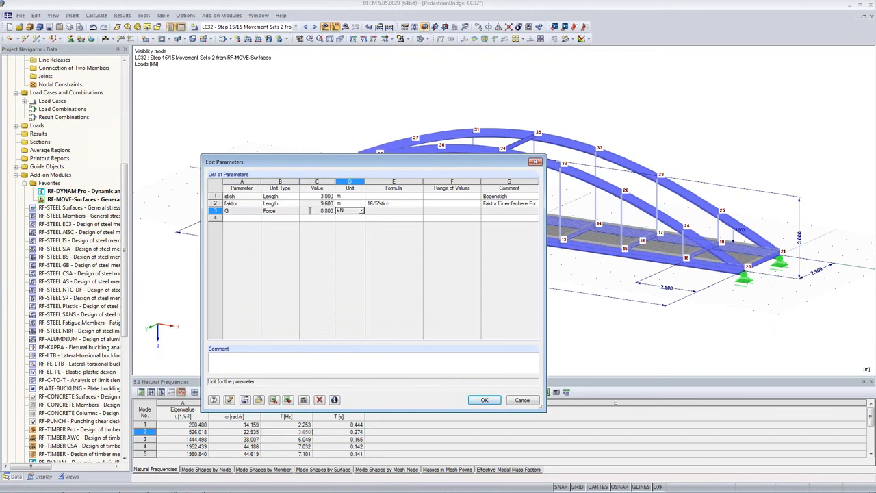
Comment parameter G as "Self-Weight of Person" and add a parameter N of unit type Dimensionless
click(496, 211)
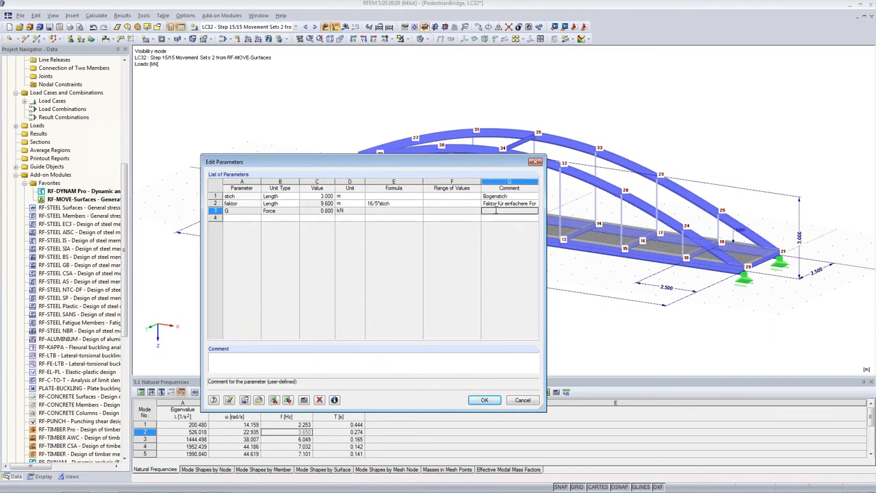
text(Self-Weight of Person)
click(243, 218)
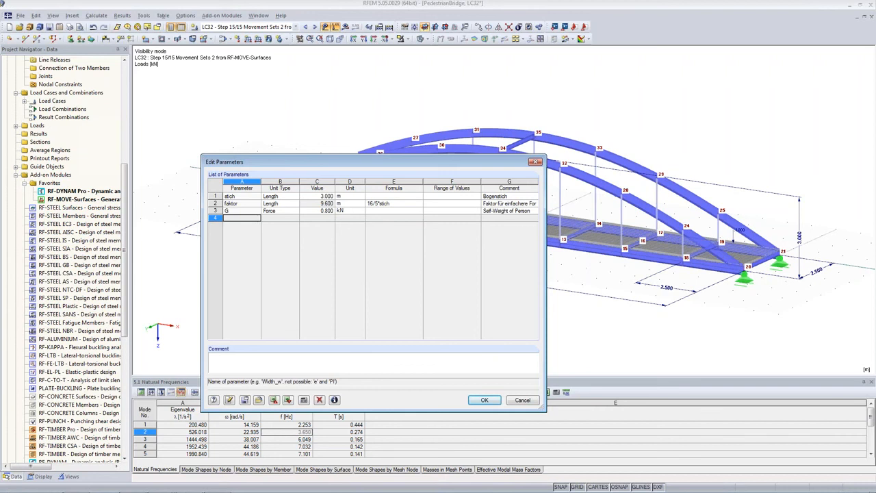
text(N)
key(Tab)
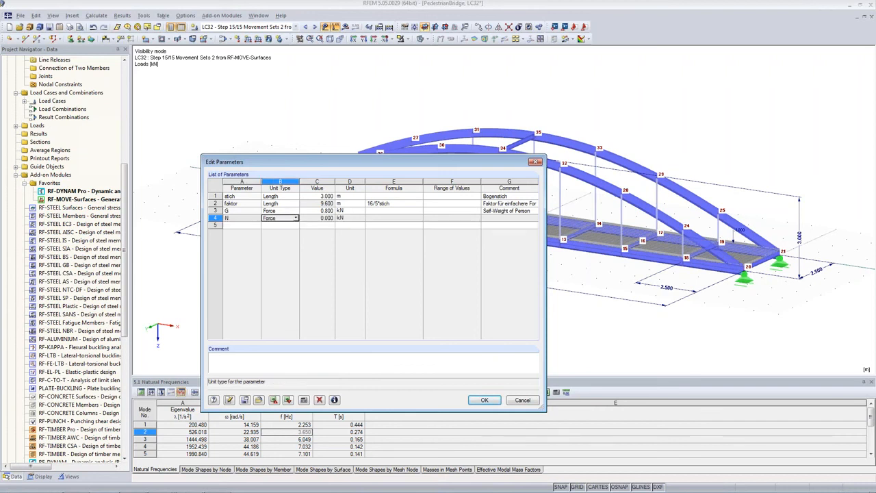
click(296, 218)
scroll(295, 284, down, 1)
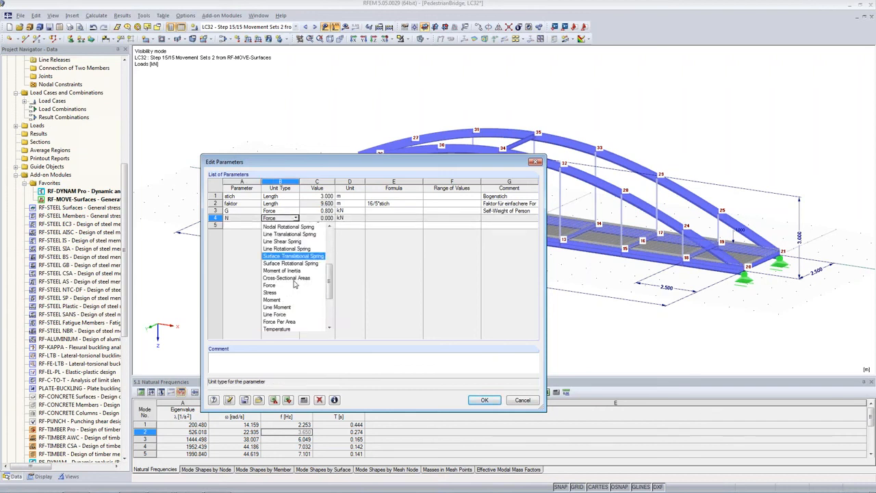
scroll(294, 284, up, 5)
click(293, 296)
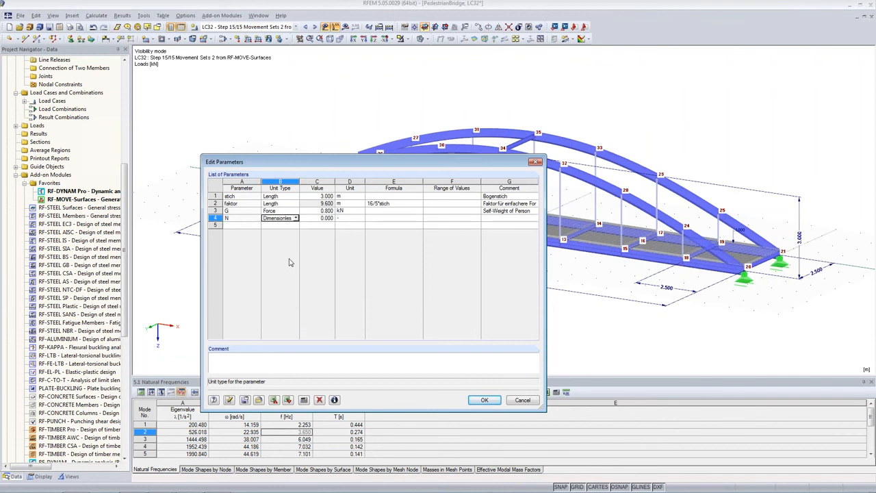
click(296, 218)
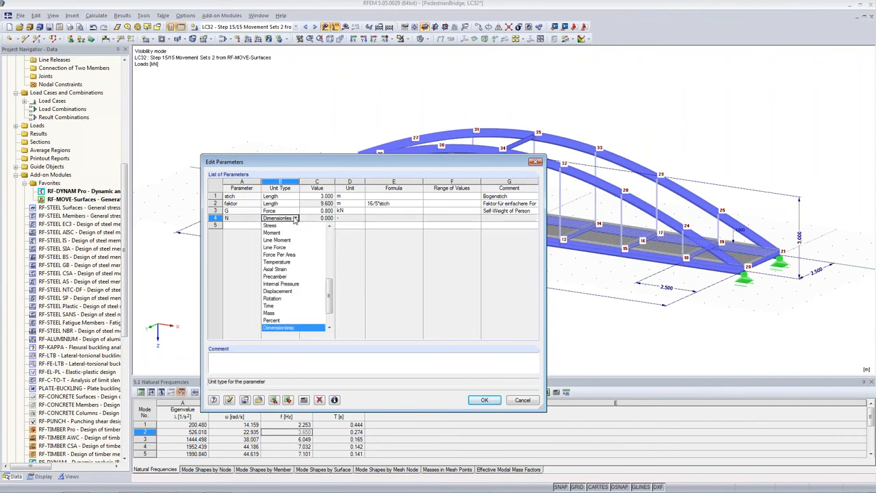
click(296, 217)
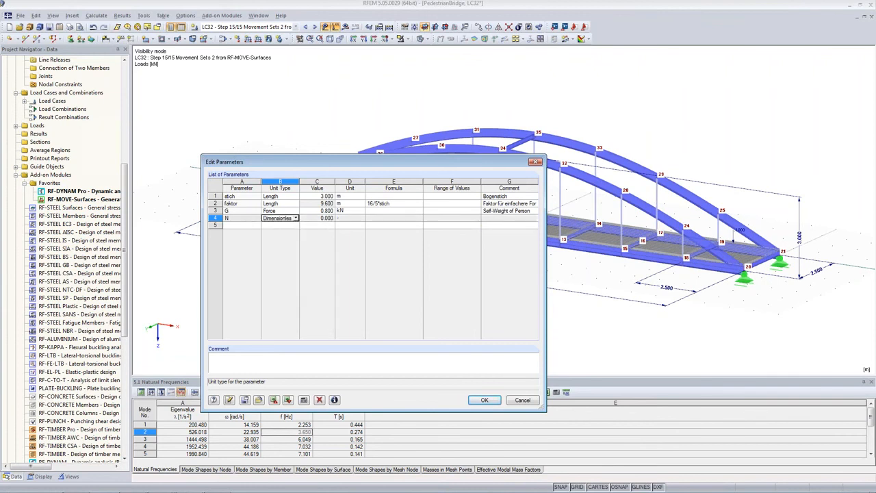
Set parameter N to 4 and comment it as "Number of Persons"
click(312, 217)
double_click(312, 218)
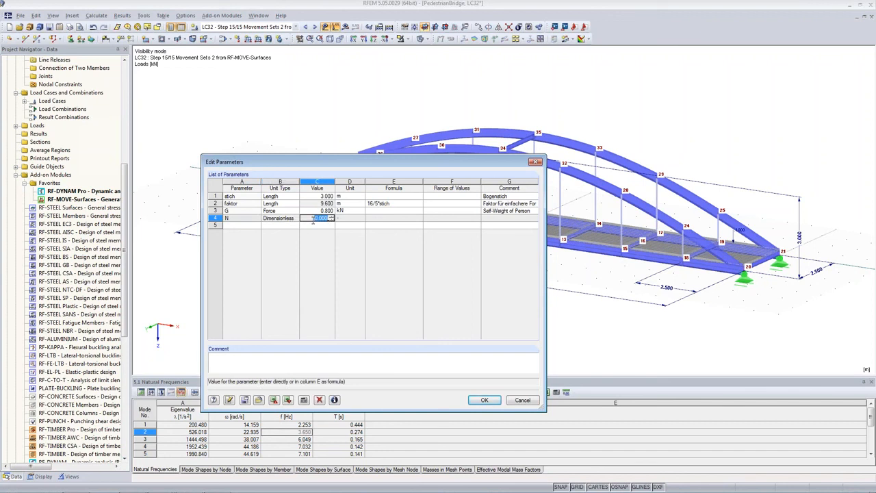
text(4)
key(Tab)
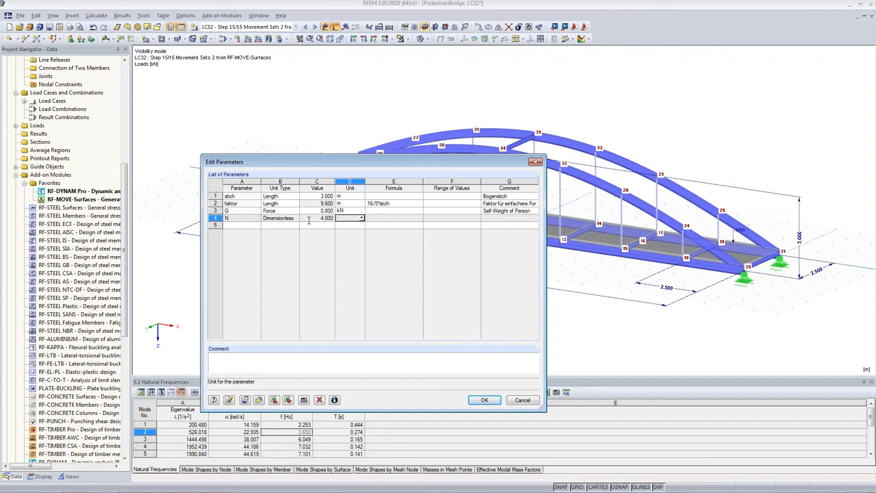
click(493, 217)
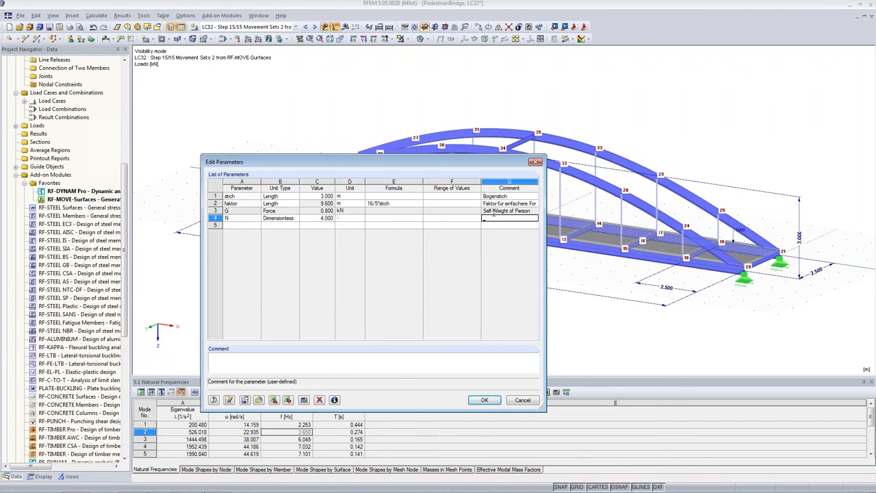
text(Number of Persons)
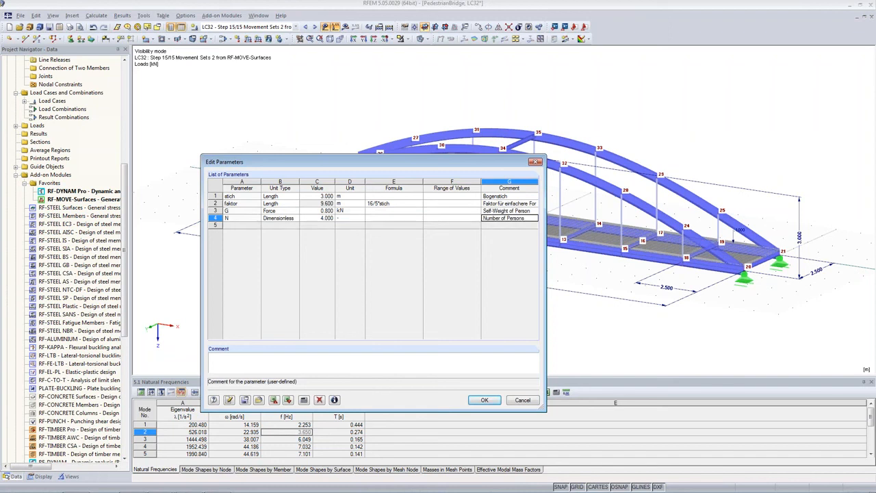
Add a parameter fs of unit type Dimensionless with a value of 2
click(238, 225)
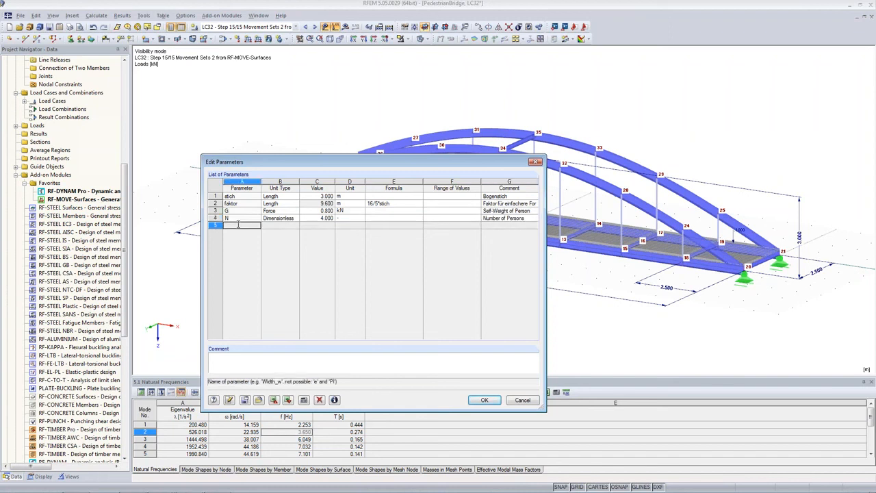
text(fs)
key(Tab)
click(297, 227)
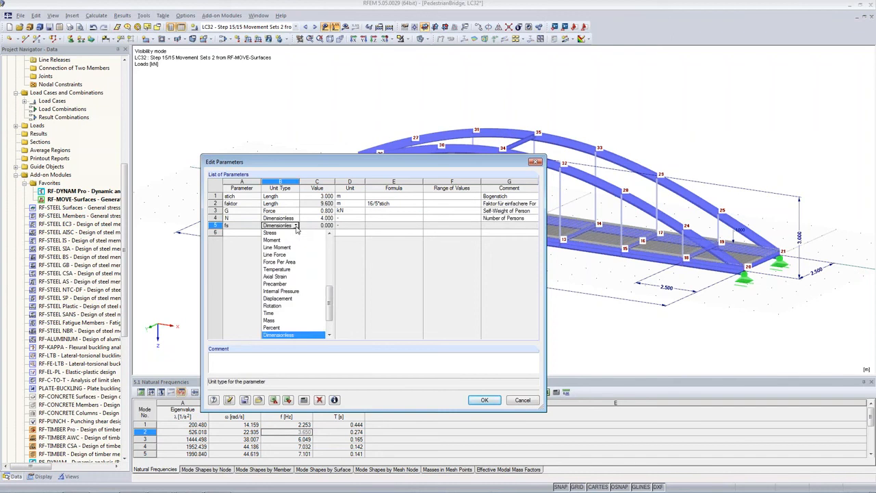
drag(329, 298, 339, 335)
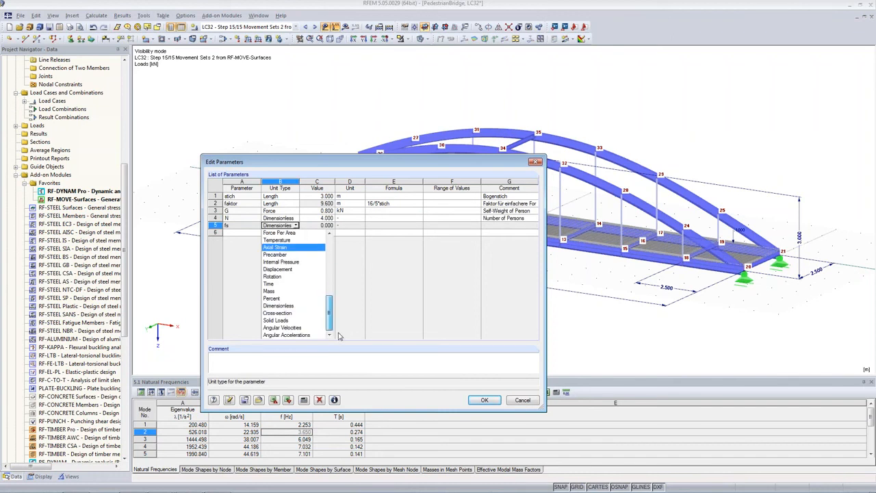
click(290, 306)
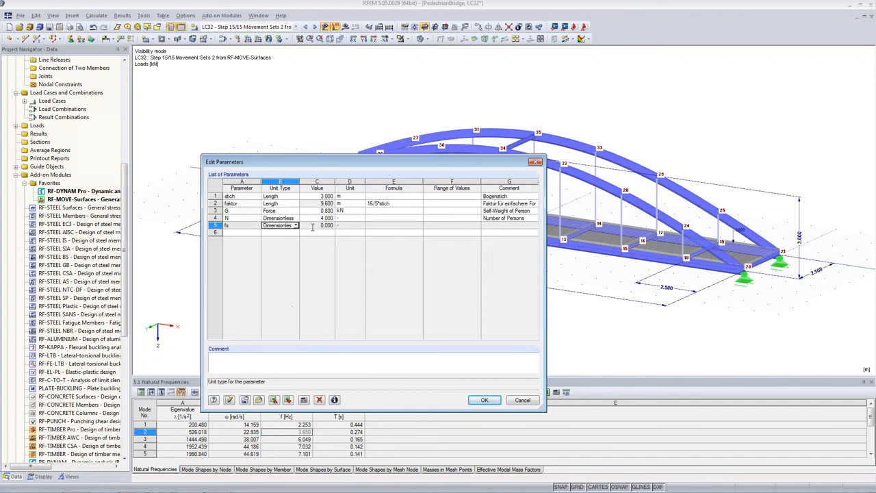
click(312, 227)
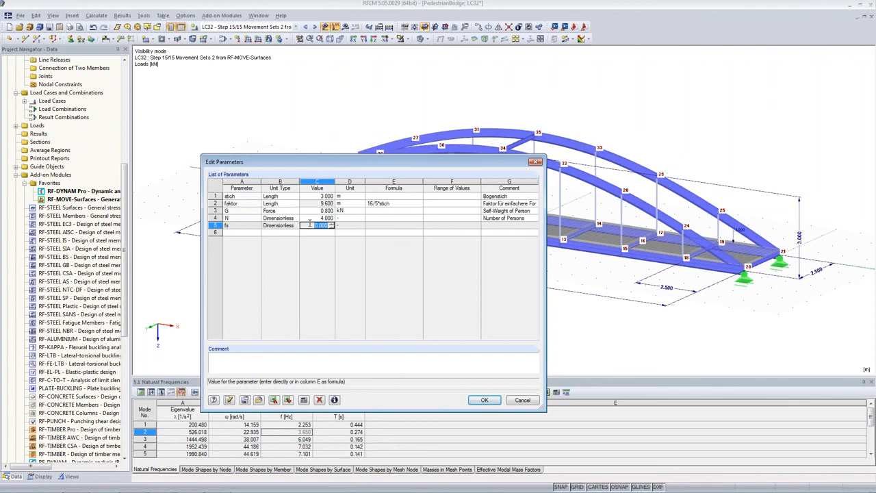
text(2)
key(Tab)
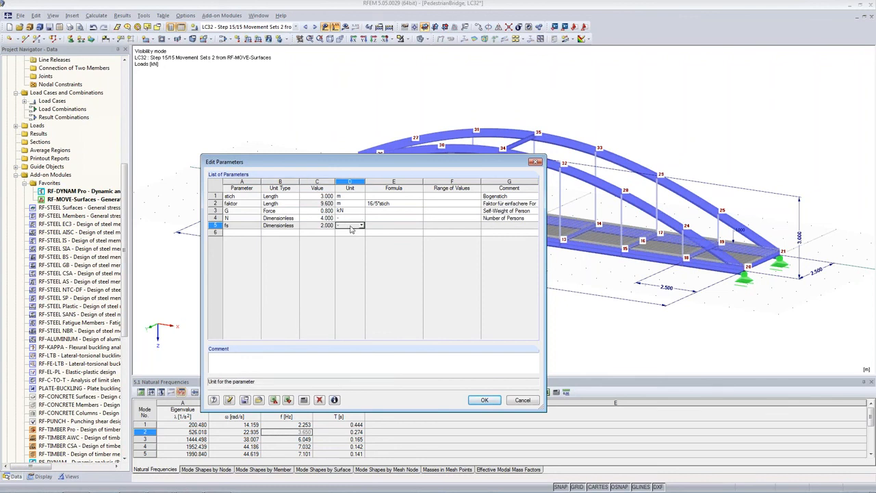
Comment parameter fs as "Step Frequency [Hz]" and accept the parameter list
click(307, 227)
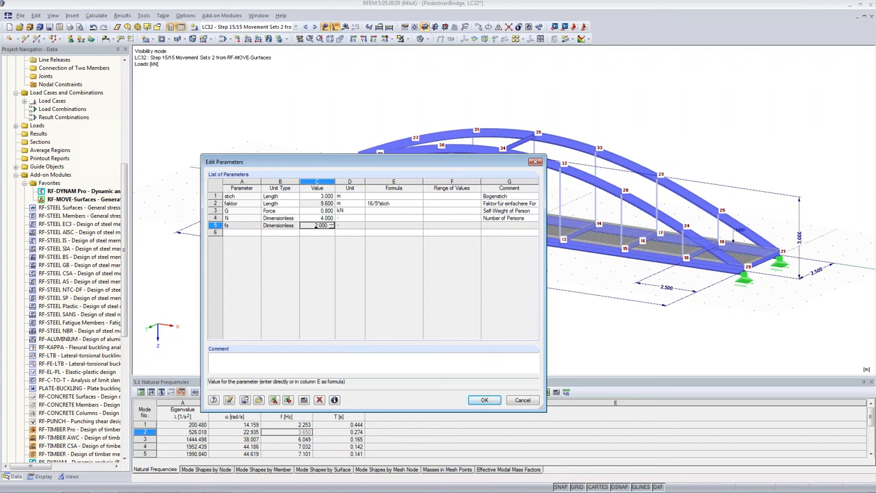
click(483, 225)
text(Step F)
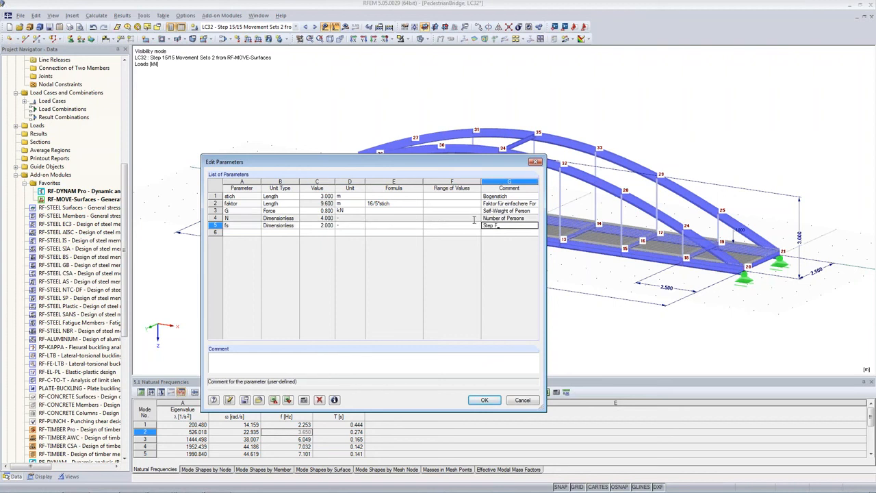
text(requency [Hz])
click(488, 402)
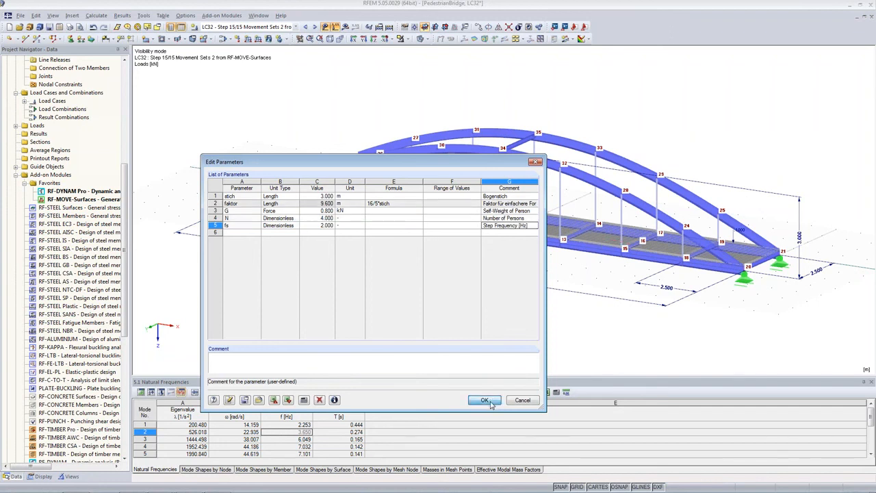
Open the RF-DYNAM Pro input data, activate forced vibrations with time diagrams, and show the time diagram settings
double_click(63, 193)
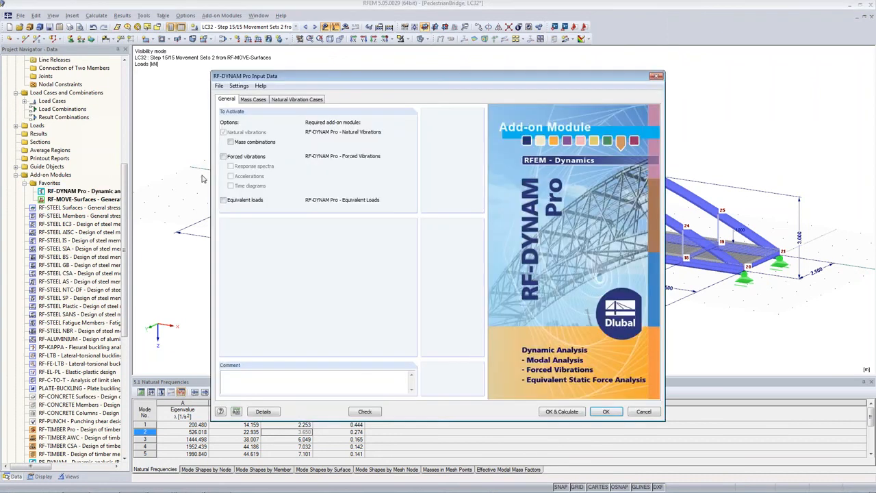
click(223, 156)
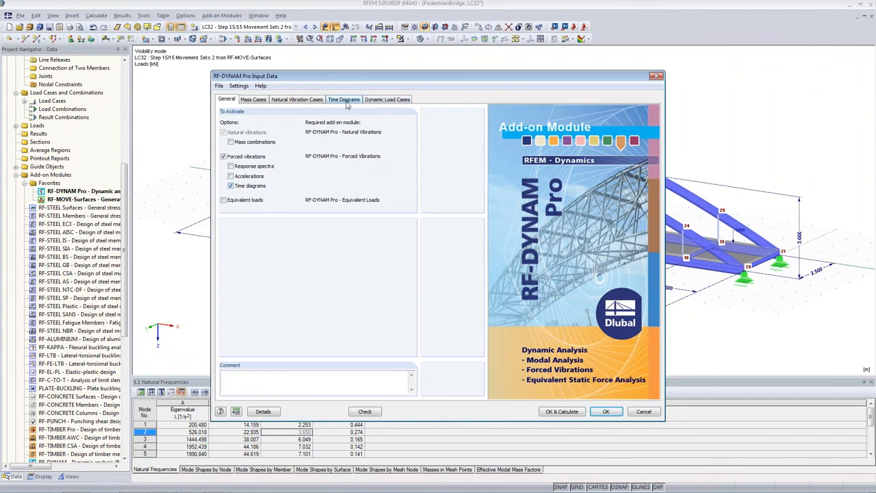
click(348, 100)
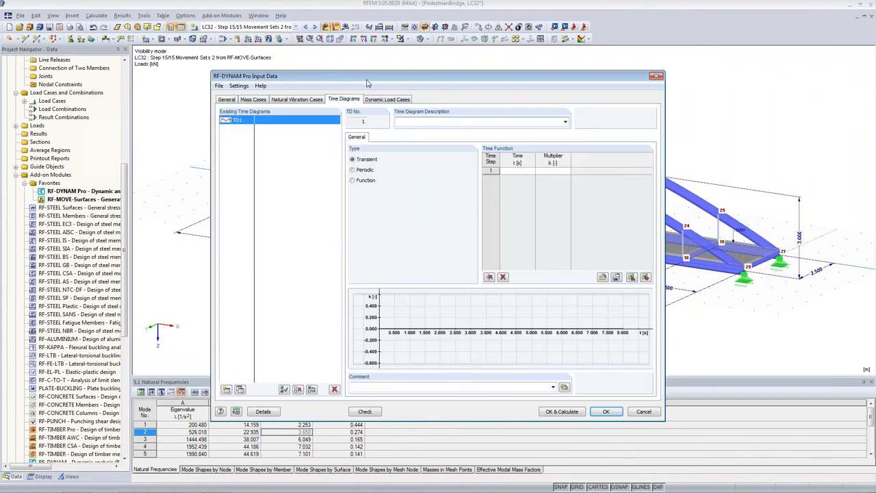
click(371, 102)
click(346, 100)
Examine the time function tables of the transient and periodic types for time diagram TD1
click(553, 171)
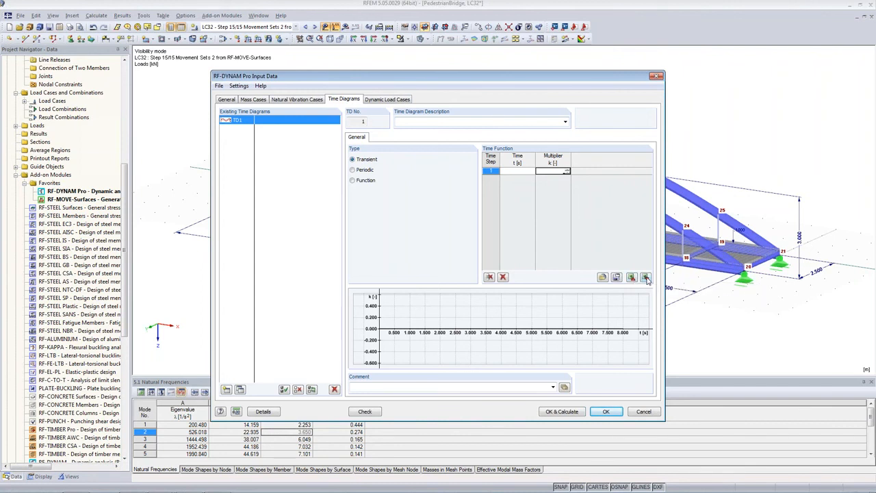
click(352, 170)
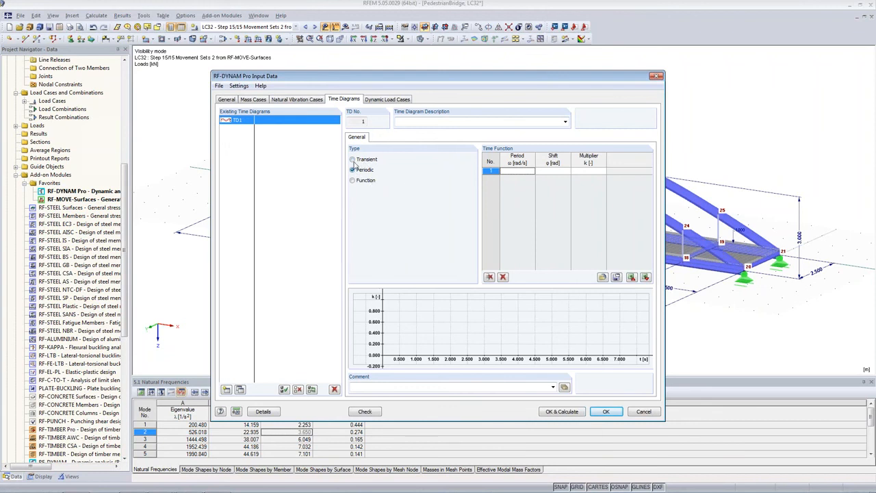
click(519, 171)
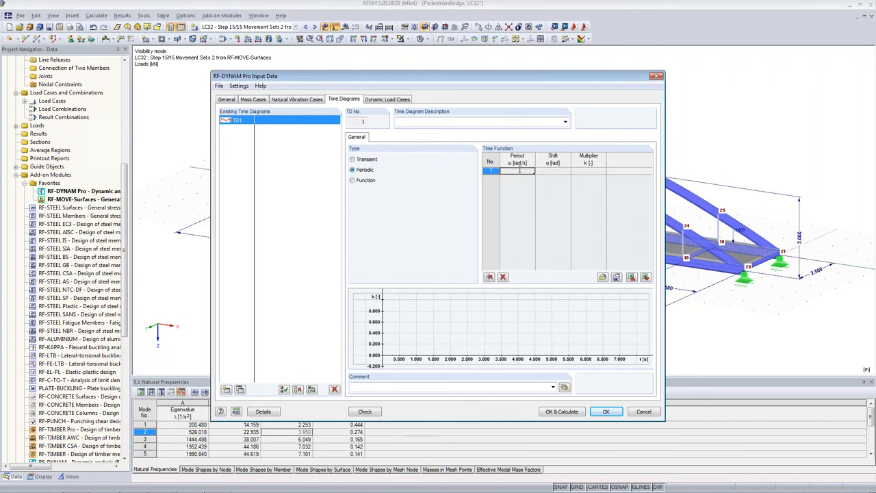
click(554, 172)
Set time diagram TD1 to the Function type and describe it as "Right Foot - Position 1"
click(364, 182)
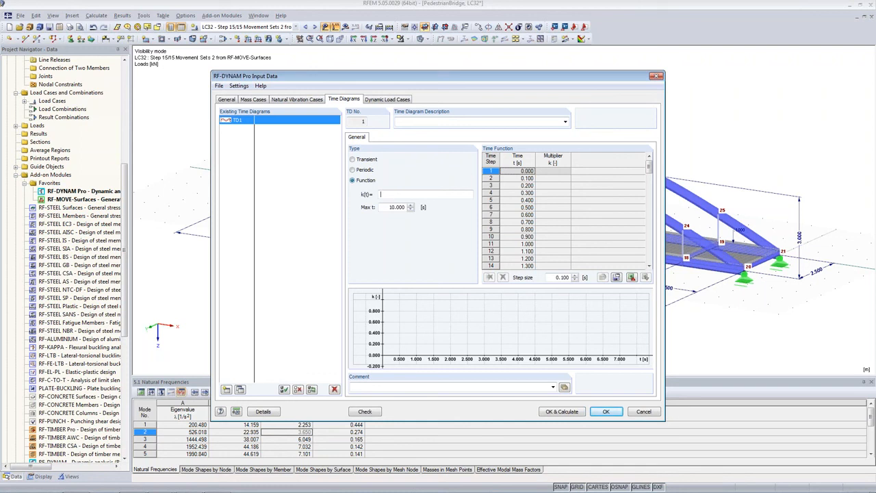
click(399, 122)
text(Right Foot)
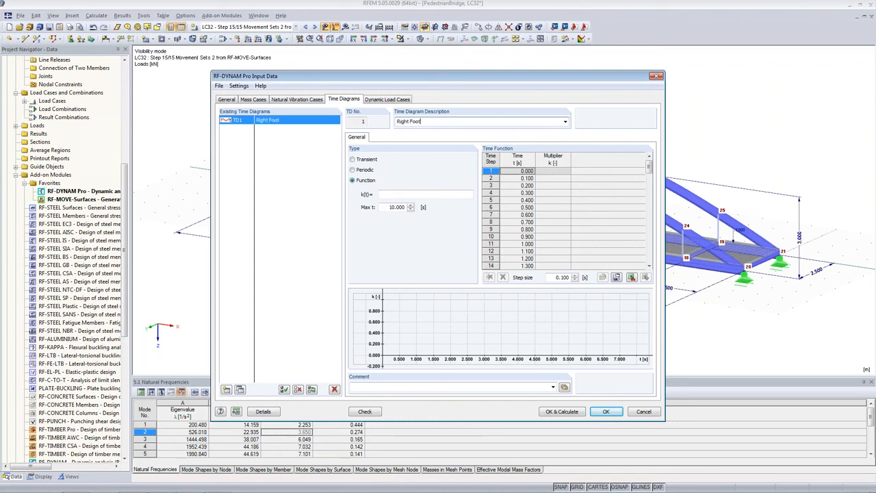
text( - Position 1)
Enter the function k(t) = (1+0.4*SIN(PI*2*fs*t)) for time diagram TD1
click(409, 194)
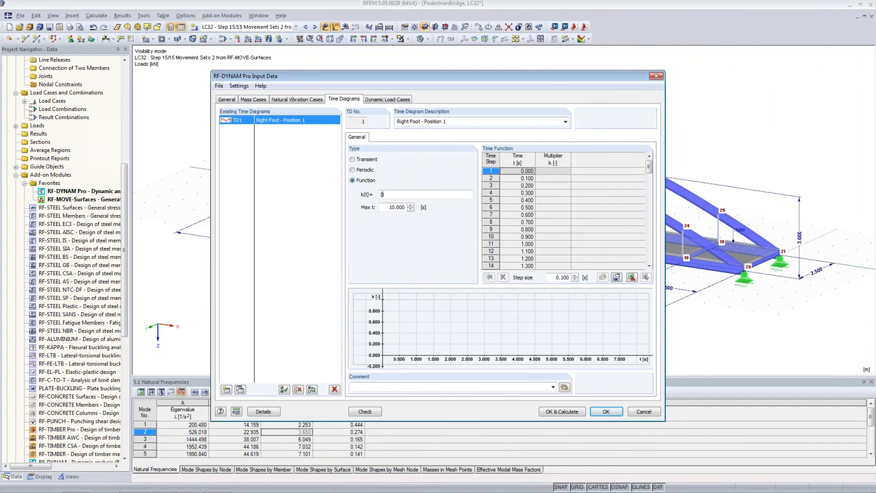
text((1+)
text(0.4*)
text(SIN)
text(*)
text((PI)
text(*2)
text(*fs*t)
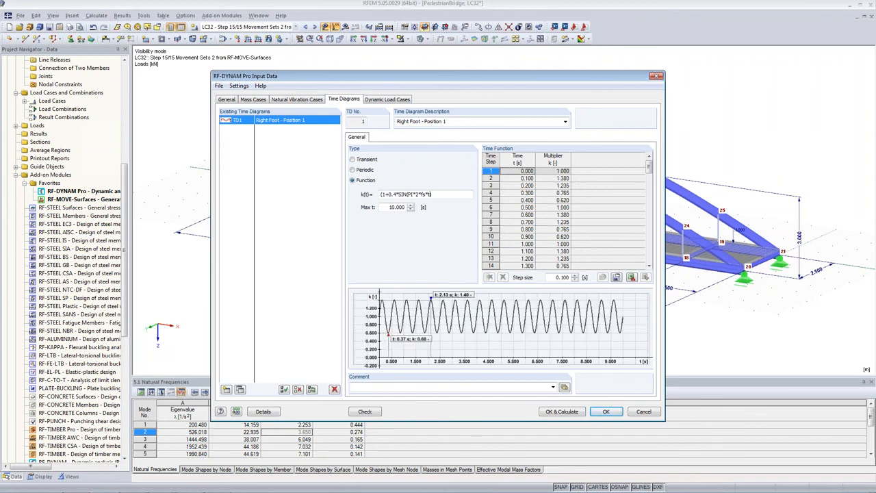
text())
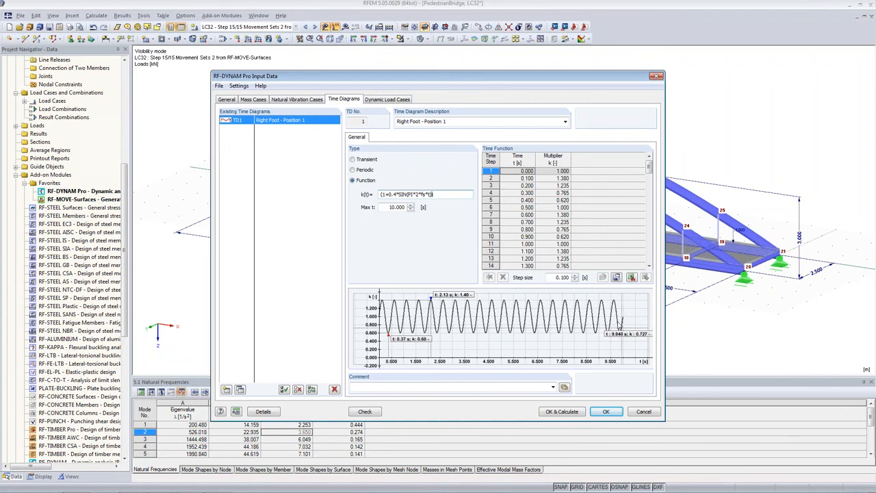
Add the second harmonic term +0.1*SIN(PI*4*fs*t-PI/2) to the function of time diagram TD1
mouse_move(577, 322)
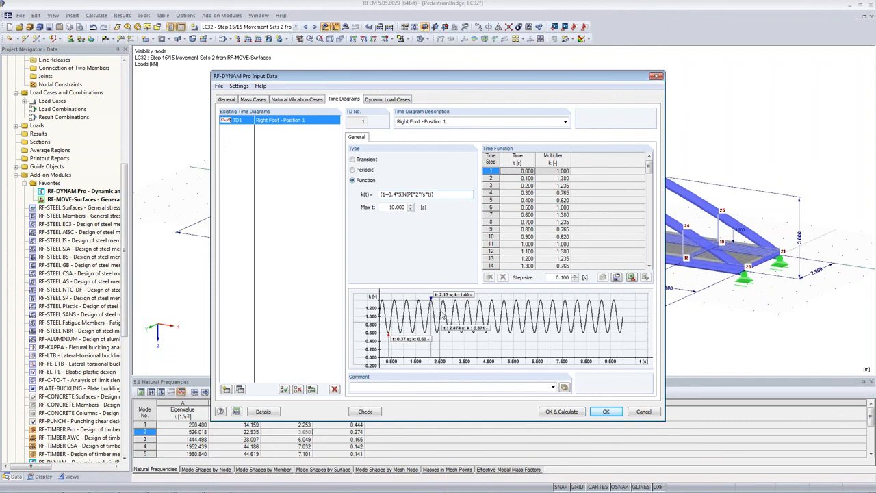
mouse_move(458, 319)
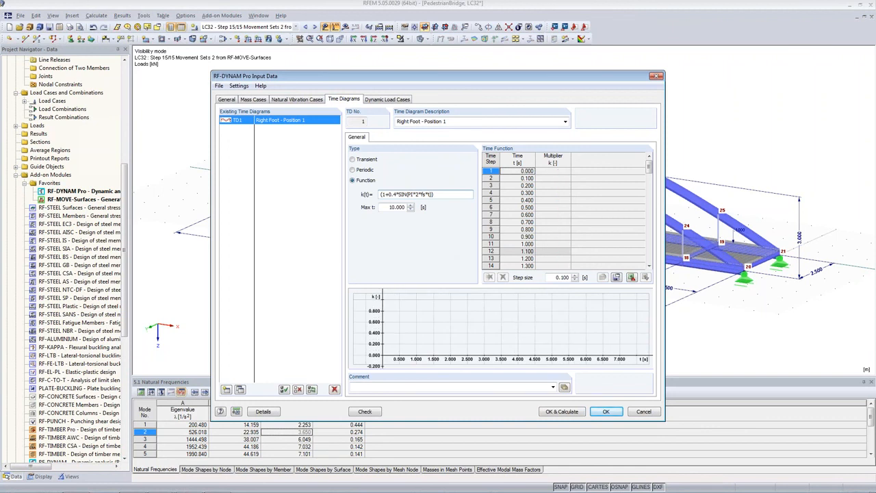
text(+0.1)
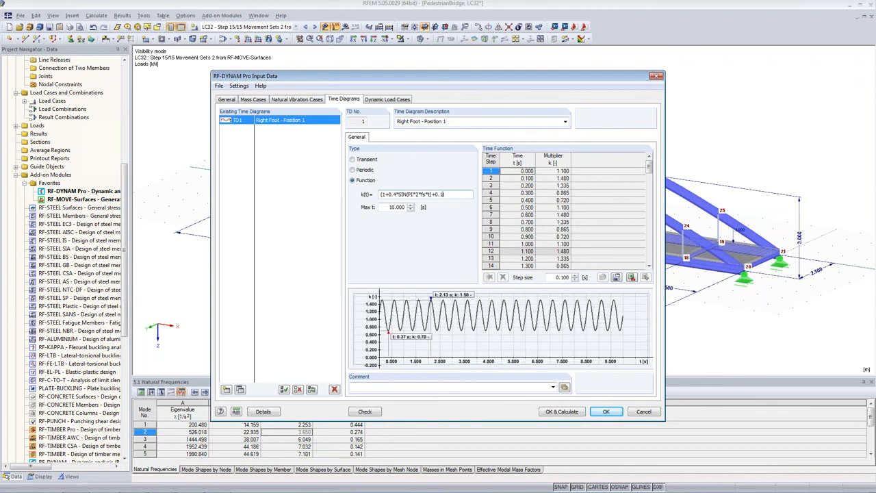
text(*)
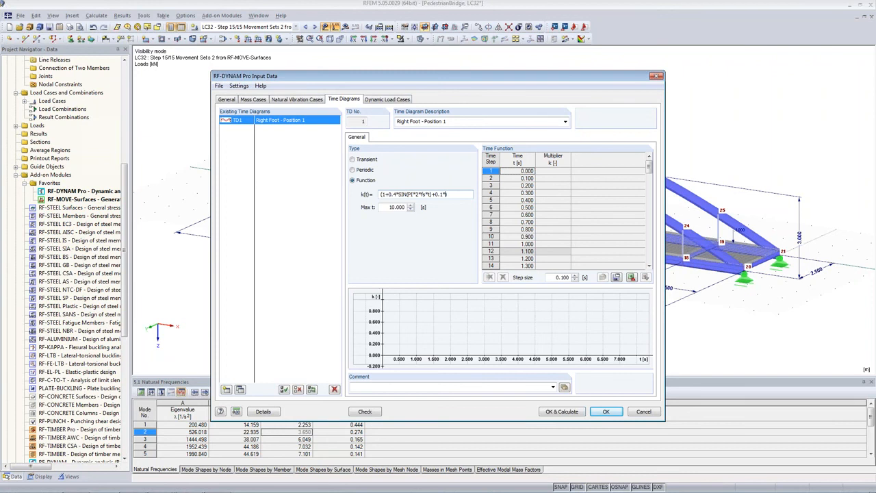
text(SIN(PI*)
text(4*fs)*t-PI/2))
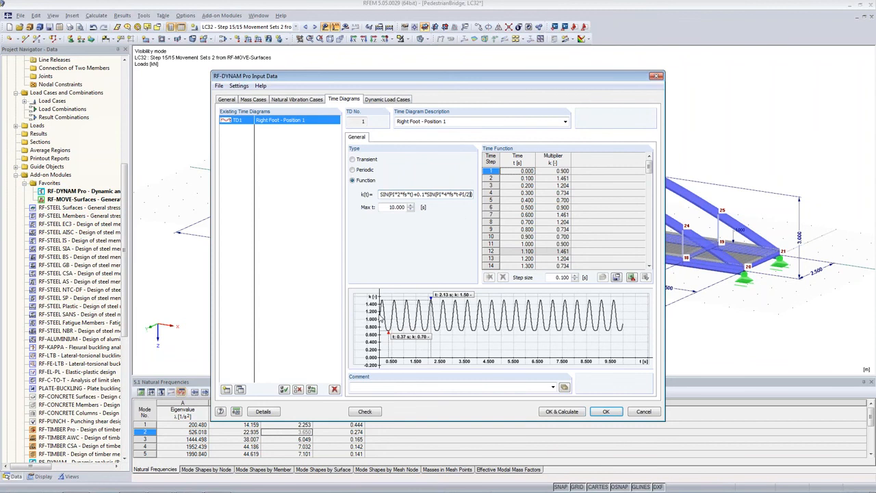
Add the third harmonic term +0.1*SIN(PI*6*fs*t-PI/2) to the function of time diagram TD1
text(+)
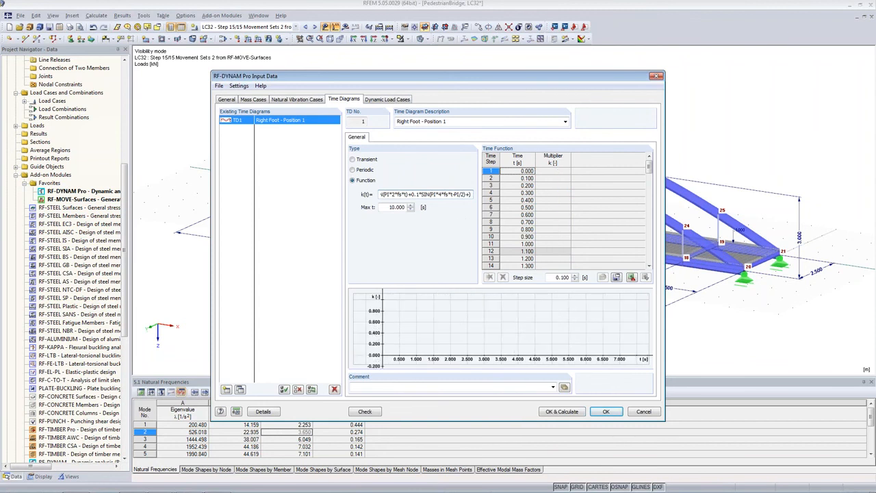
text(0.1*)
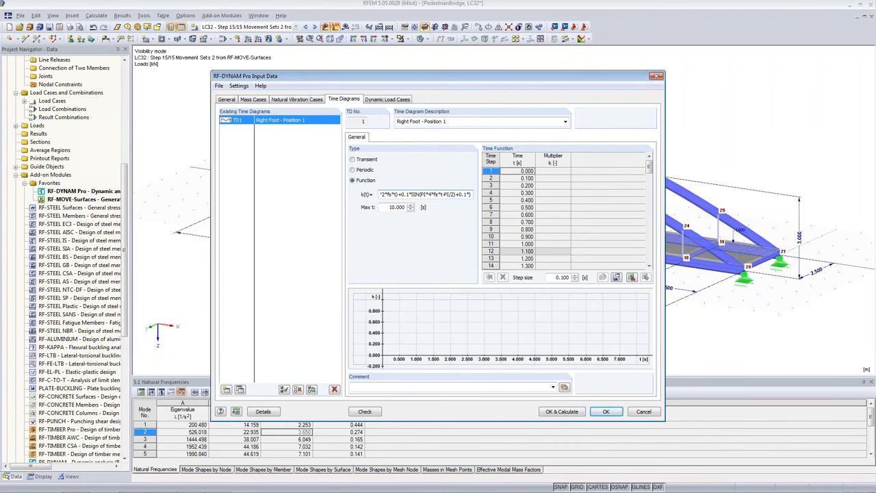
text(SIN(PI*6*fs*t-PI/2)
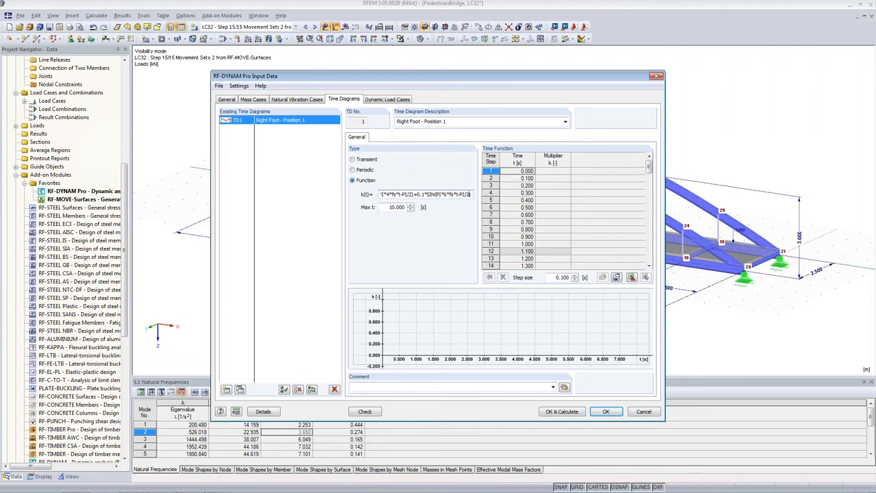
text())
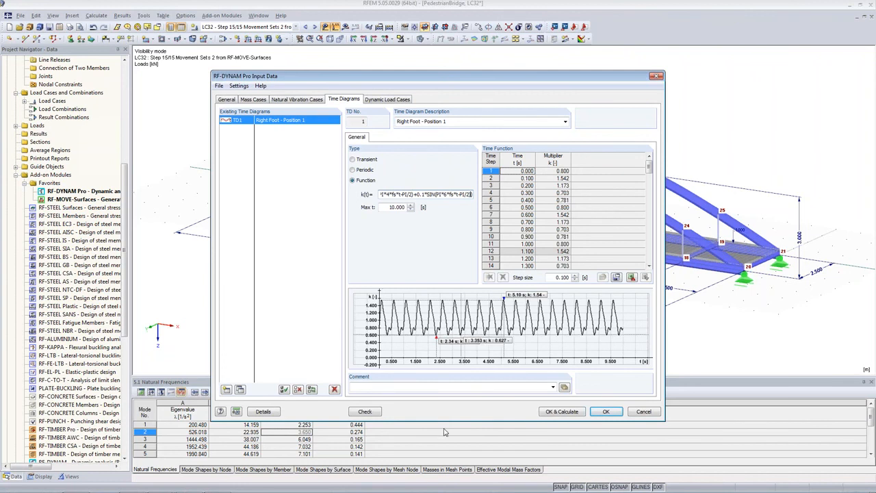
Switch to the TimeHistoryAnalysis PowerPoint slide show and go back to the slide before Walking – Horizontal Excitation
click(165, 483)
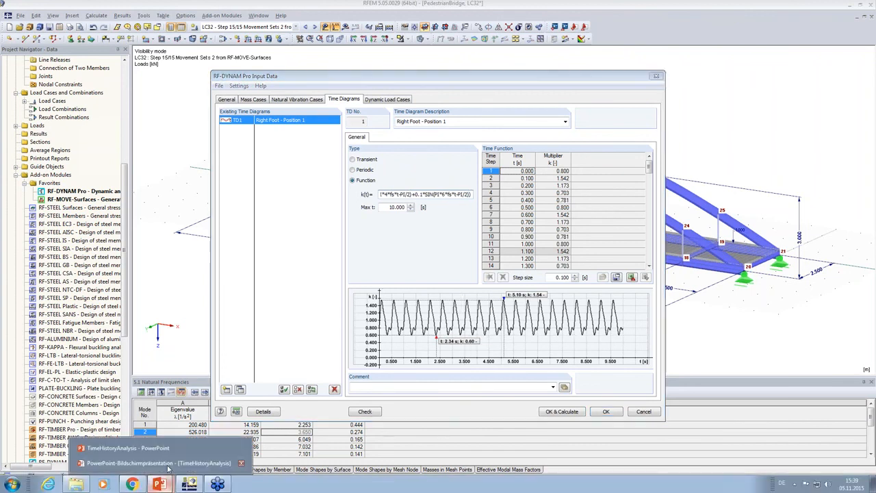
click(150, 464)
key(Left)
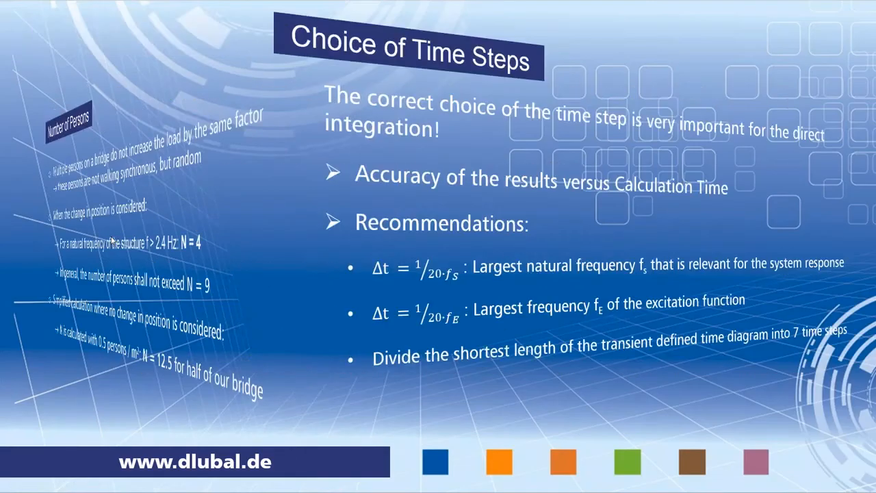
key(Left)
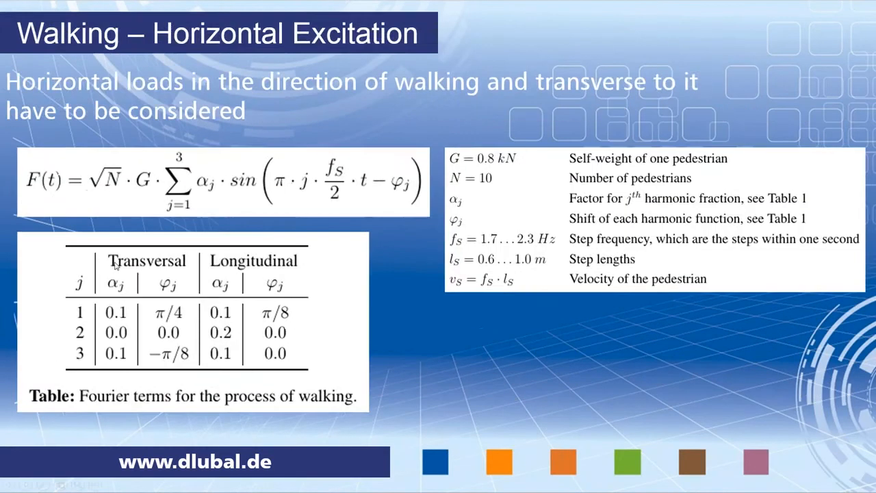
key(Left)
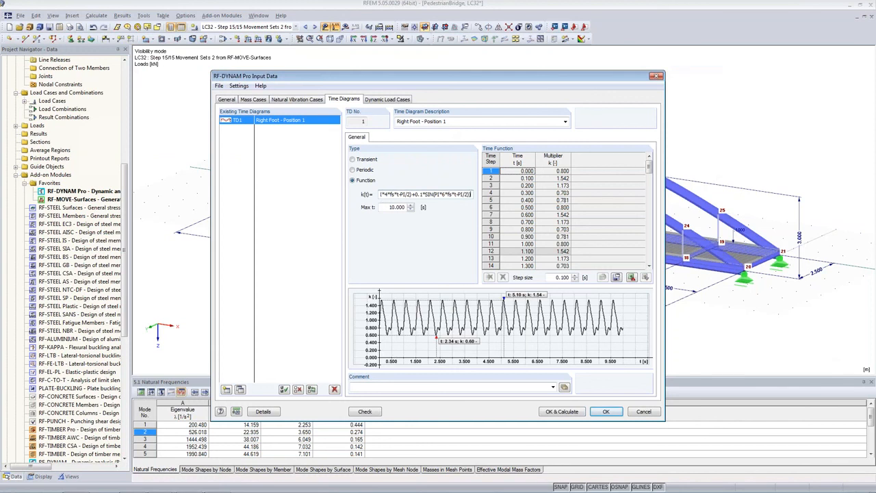
Multiply the whole function of time diagram TD1 by the leading factor G/1000*sqrt(N)
key(Home)
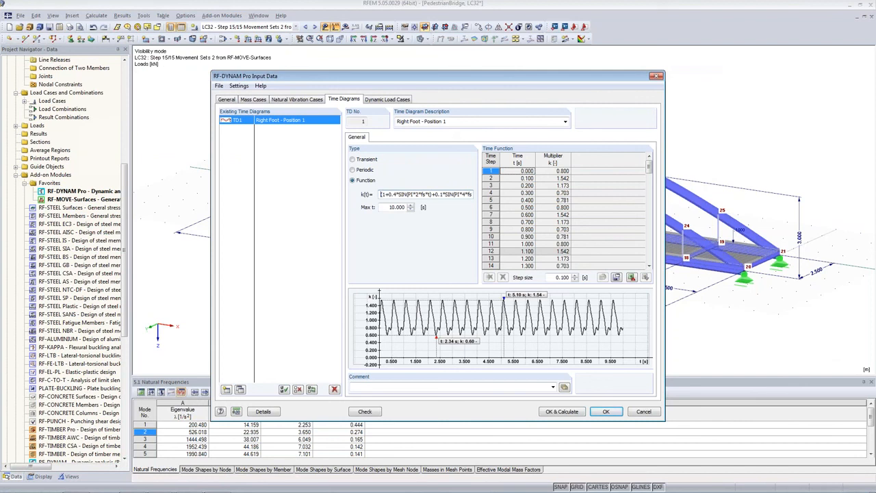
text(G/)
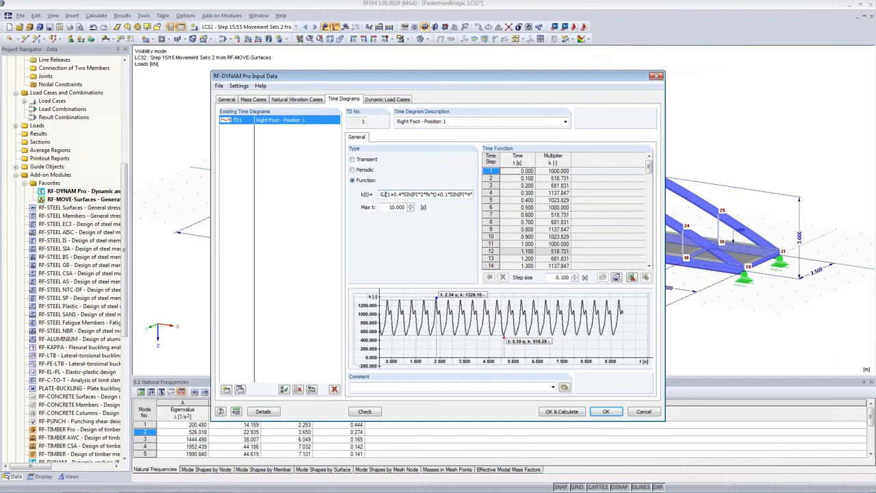
text(1000)
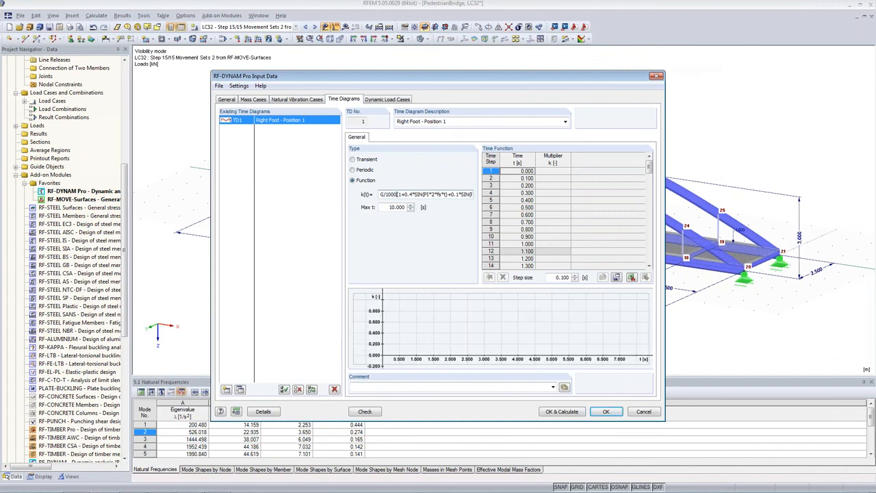
text(*)
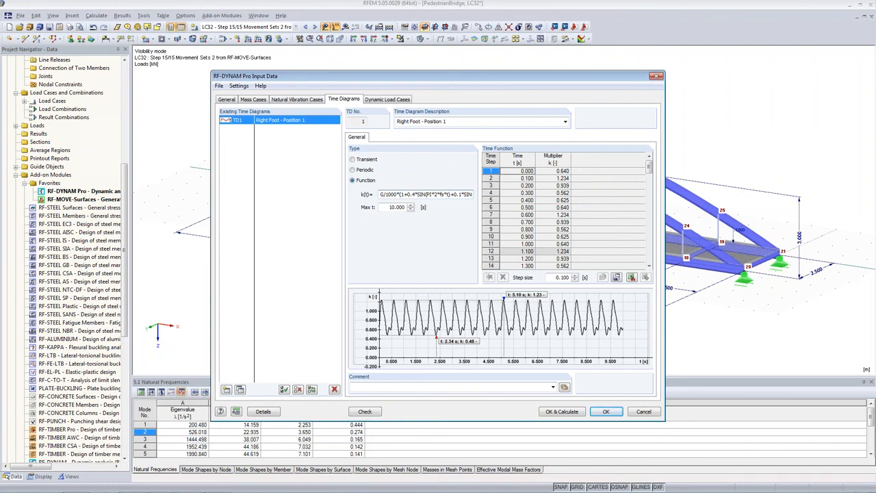
text(sqrt(N))
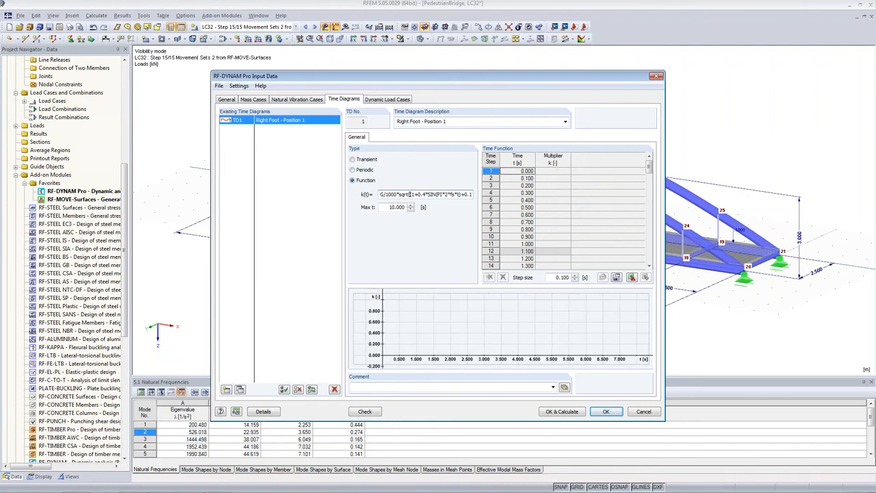
text(*)
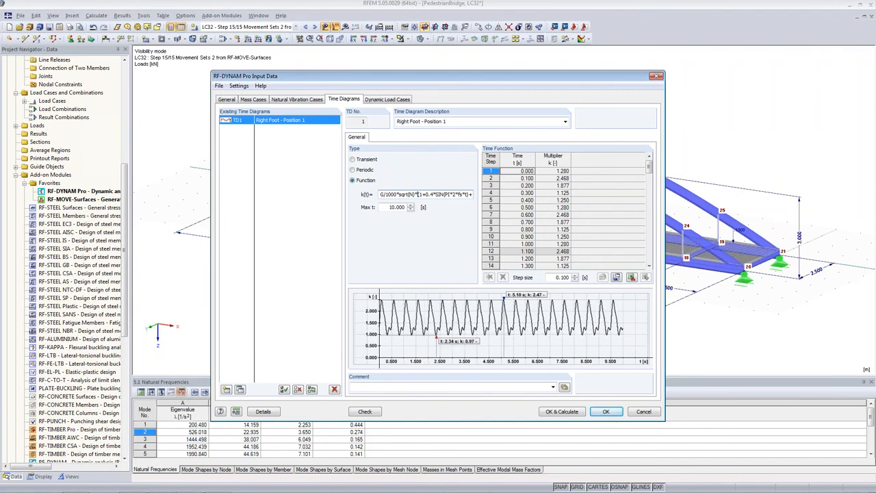
Set the maximum time of time diagram TD1 to 0.470 s
double_click(397, 207)
text(0.)
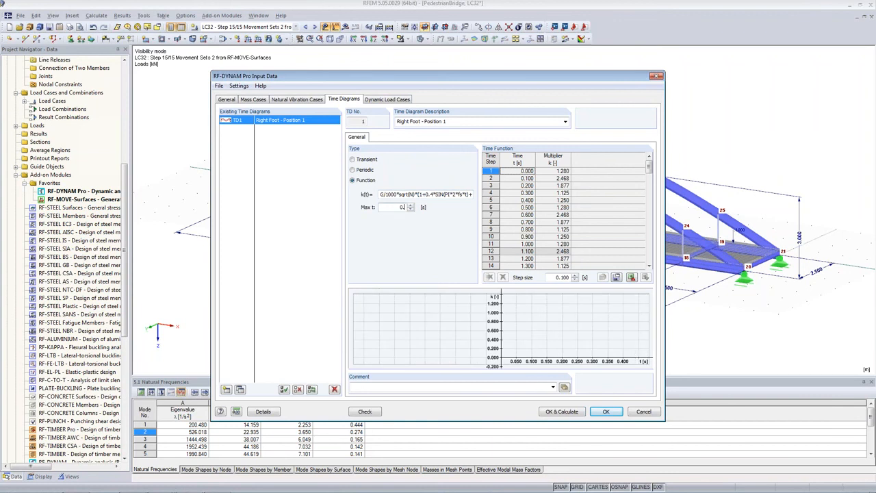
text(470)
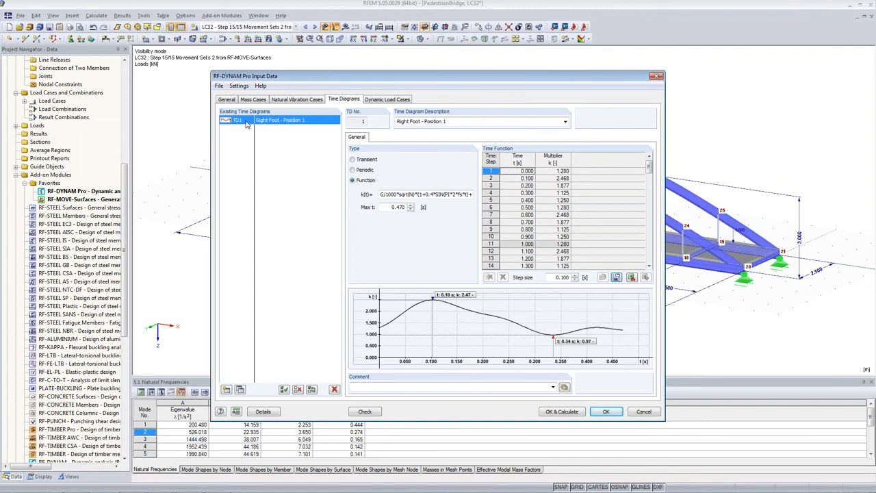
Copy time diagram TD1 to a new diagram and describe it as "Left Foot - Position 1"
click(240, 390)
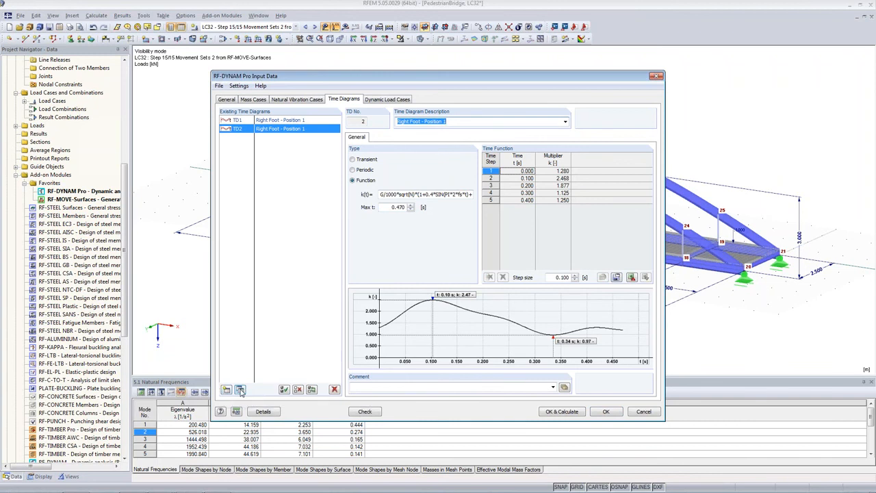
click(450, 121)
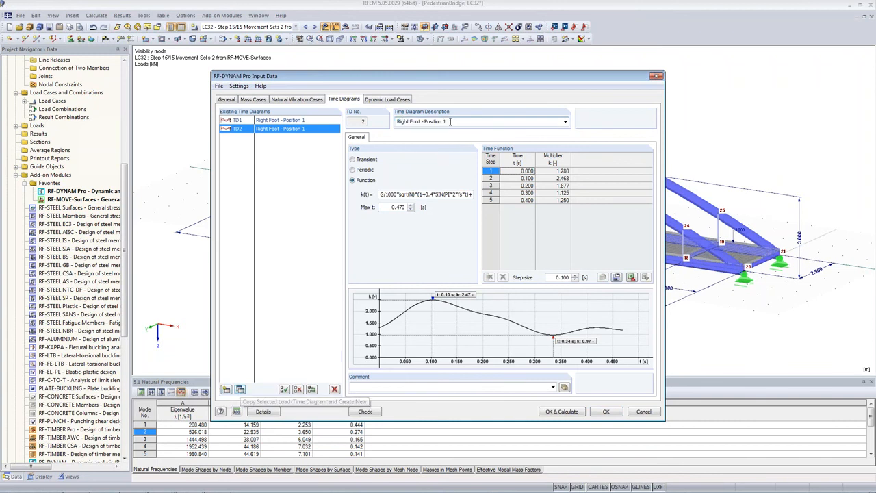
click(409, 122)
key(shift+Home)
text(Le)
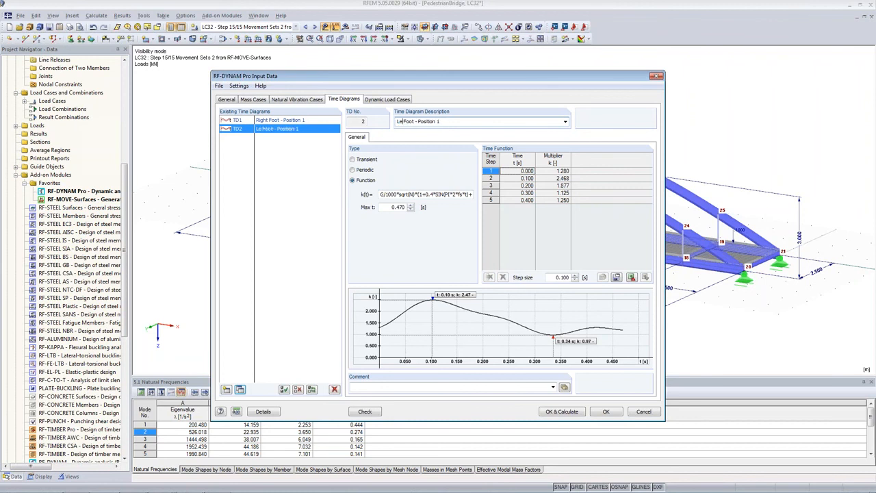
text(ft)
Enclose the function of the "Left Foot - Position 1" diagram in the condition if(t<0.47;0;...), keeping the existing expression as the last argument
click(380, 195)
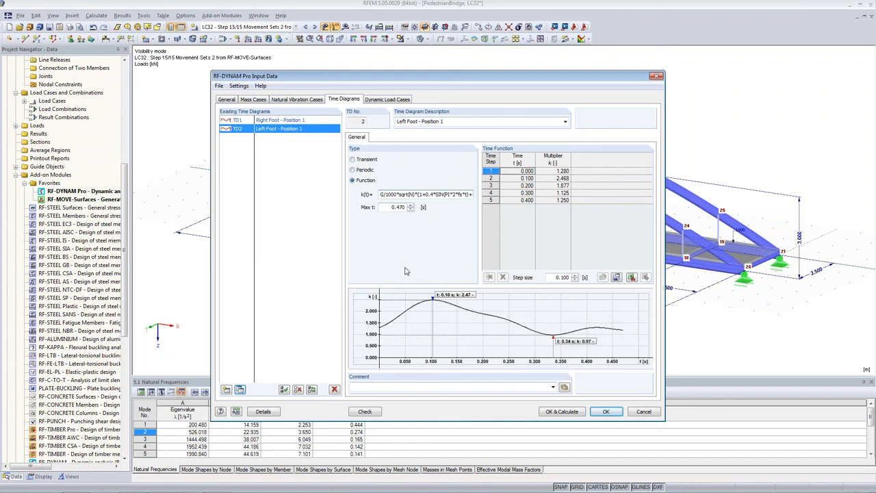
text(()
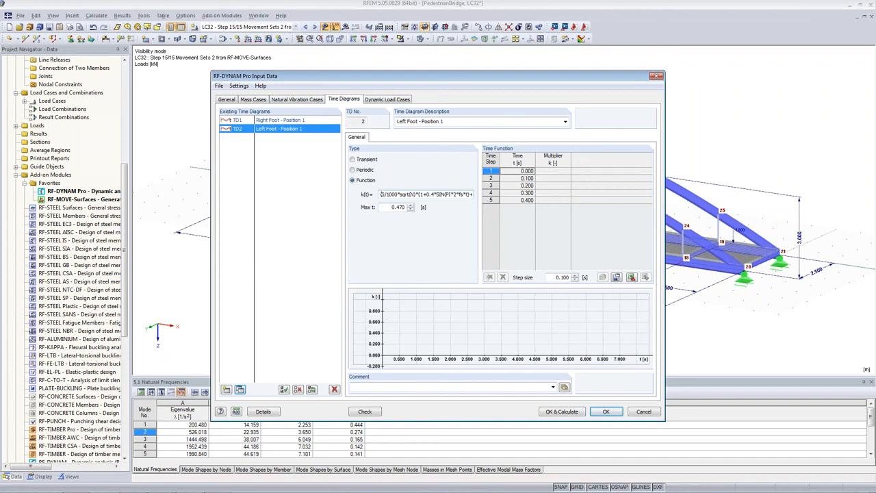
text(if)
text(tG)
click(389, 194)
text(<0.47)
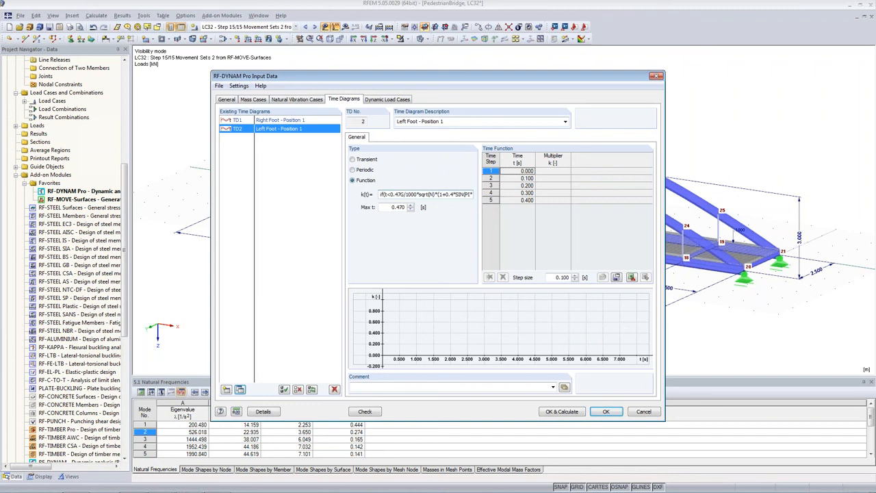
text(;0;)
key(End)
text())
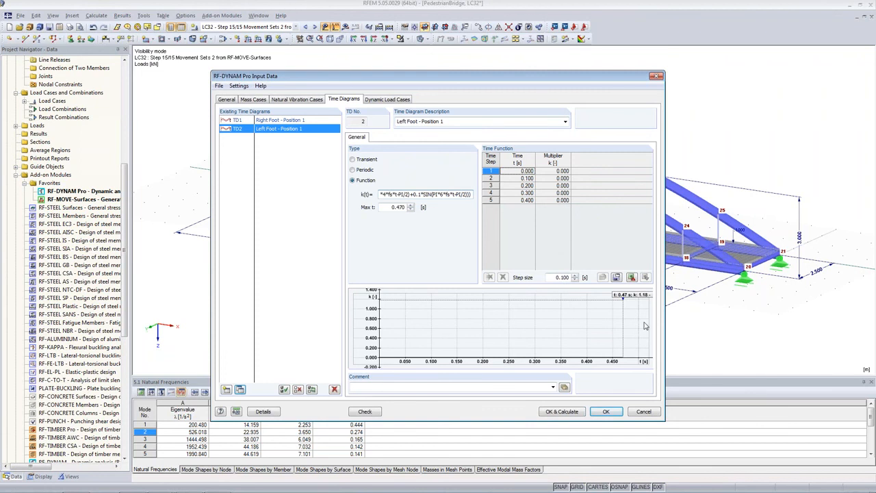
Set the maximum time of the "Left Foot - Position 1" diagram to 0.970 s
key(Tab)
click(388, 195)
key(Home)
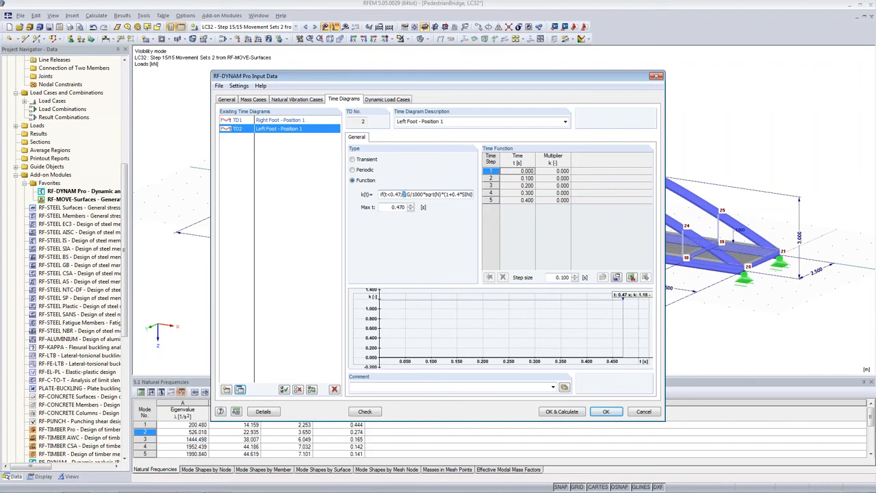
key(Tab)
text(0.97)
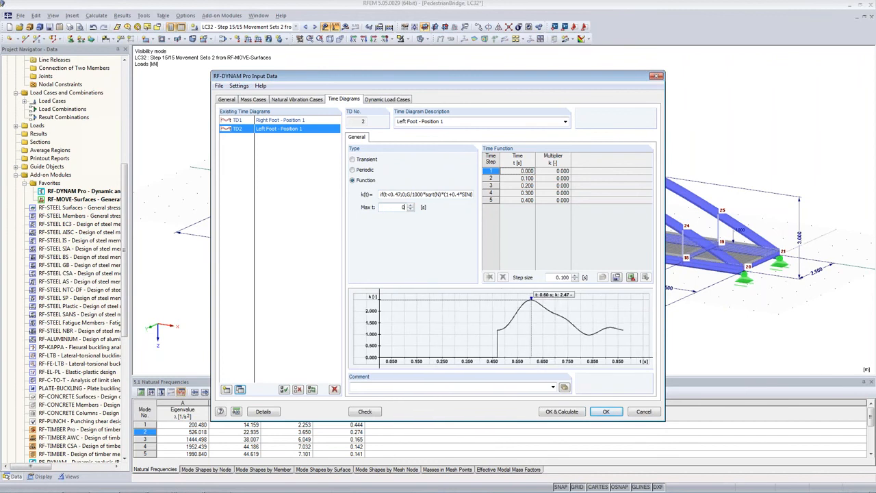
key(Tab)
Copy the "Left Foot - Position 1" diagram to a new one and describe it as "Right Foot - Position 2"
click(239, 389)
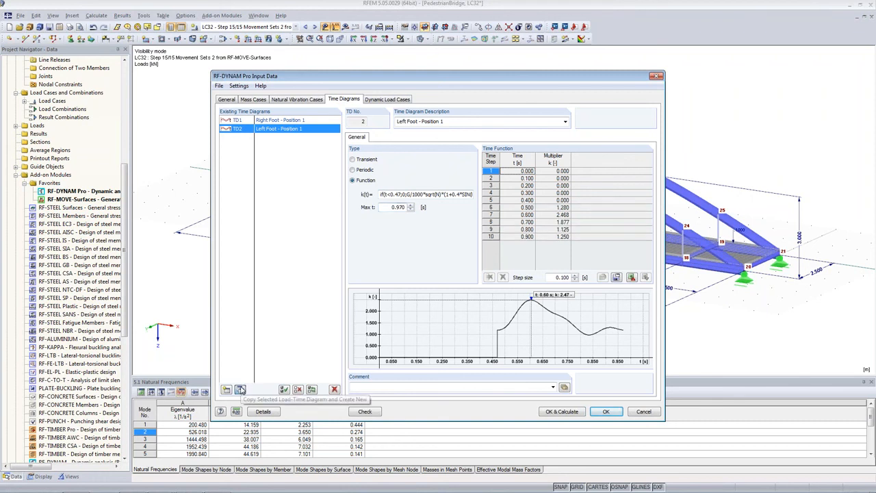
click(409, 122)
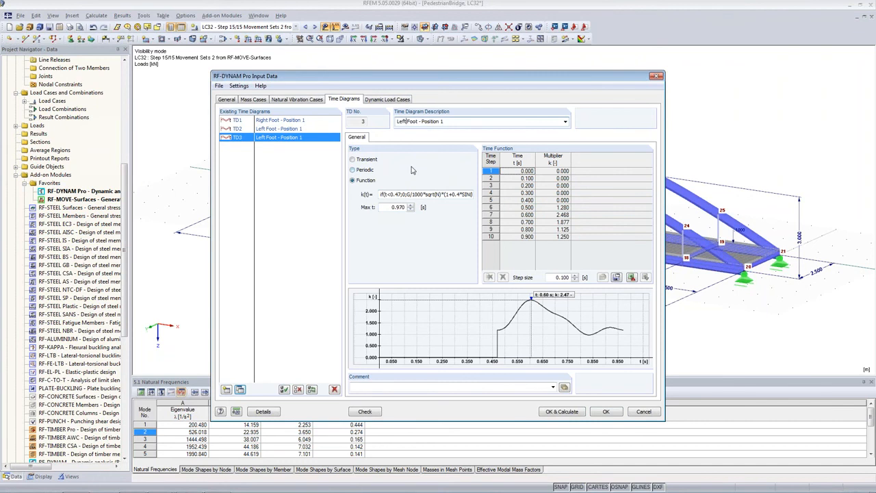
key(BackSpace)
key(BackSpace)
key(BackSpace)
key(BackSpace)
text(Right)
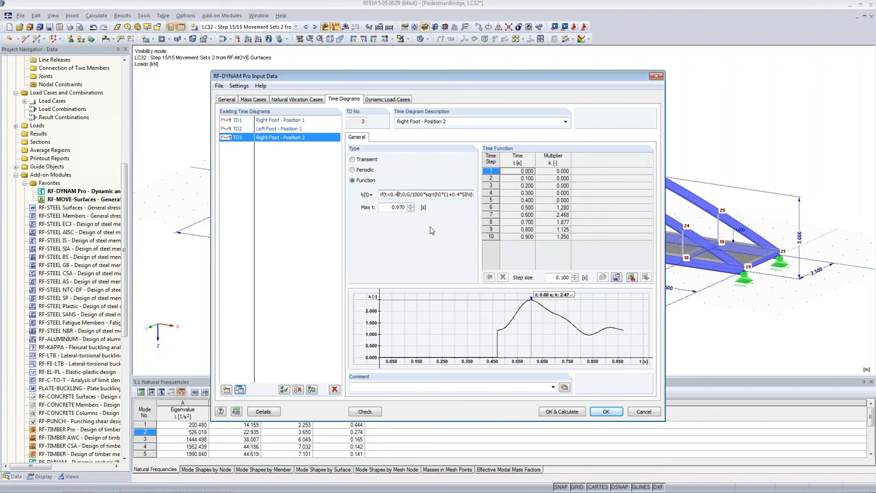
Change the function condition of the "Right Foot - Position 2" diagram to t<0.97 and set its maximum time to 1.470 s
text(9)
key(Delete)
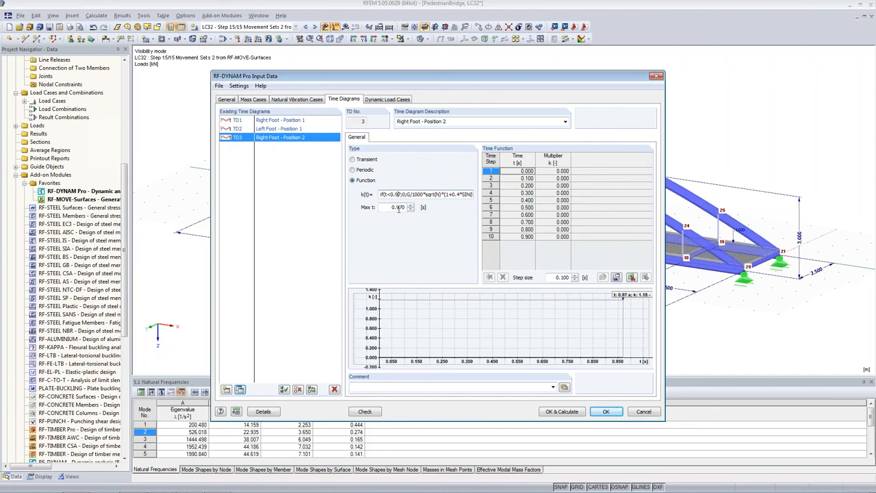
click(400, 207)
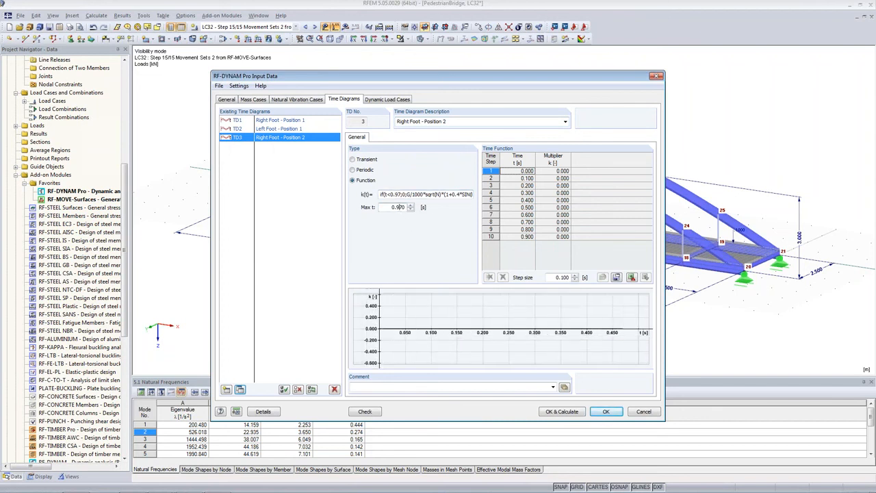
key(BackSpace)
text(4)
key(Left)
key(Left)
key(BackSpace)
text(1)
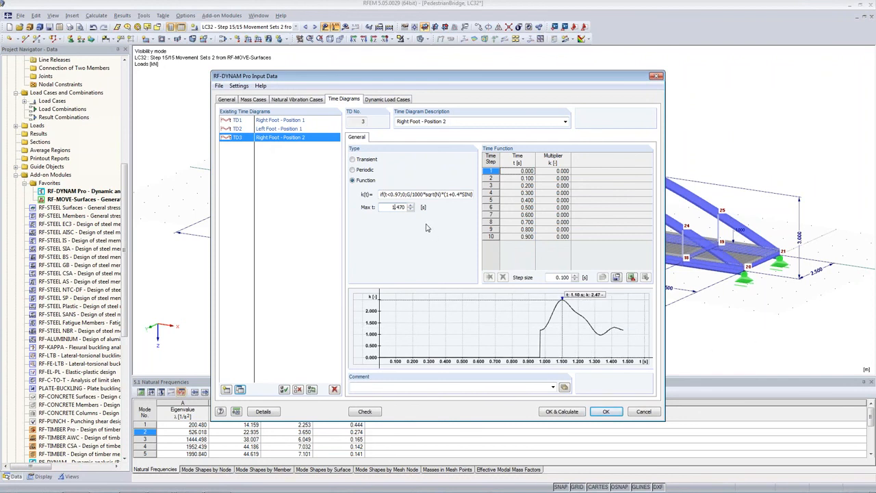
Copy the "Left Foot - Position 1" diagram to a new one and describe it as "Left Foot - Position 2"
click(268, 129)
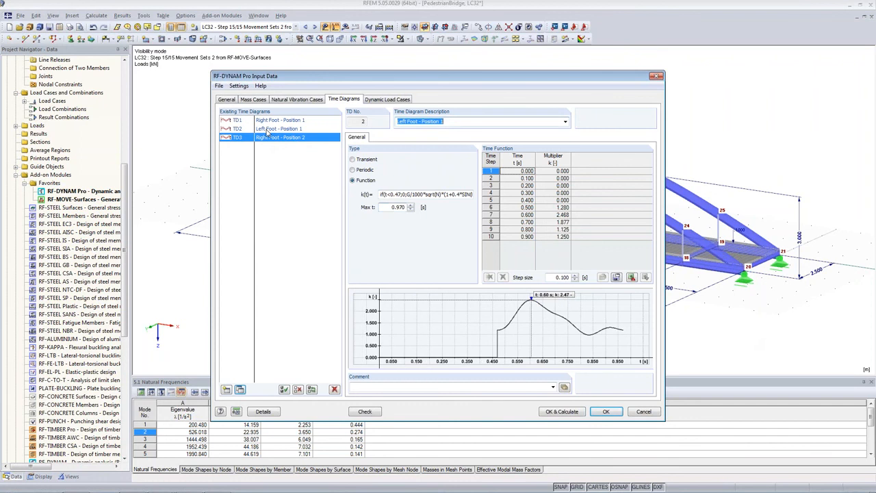
click(241, 390)
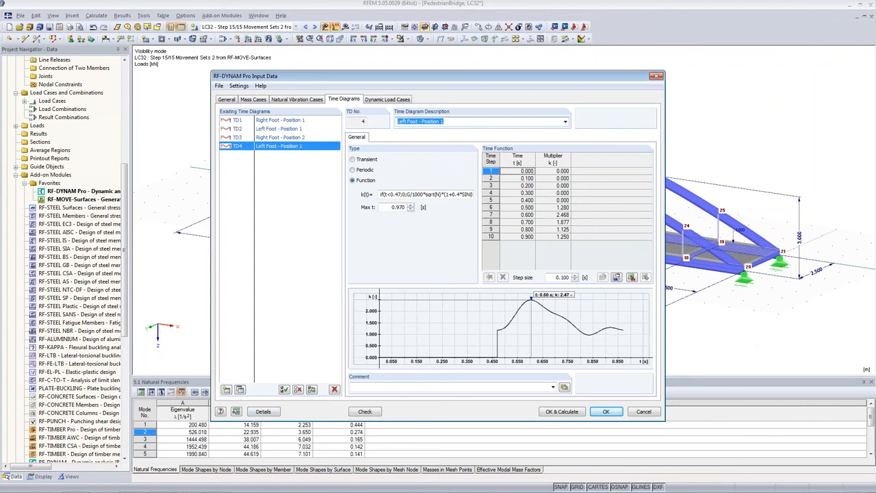
key(End)
key(BackSpace)
text(2)
Change the function condition of the "Left Foot - Position 2" diagram to t<1.47 and set its maximum time to 1.970 s
click(392, 194)
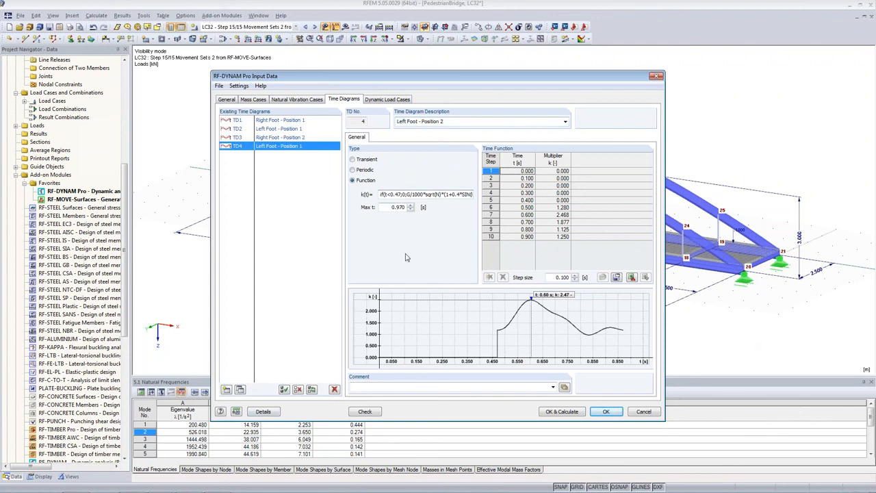
key(BackSpace)
text(1)
click(395, 208)
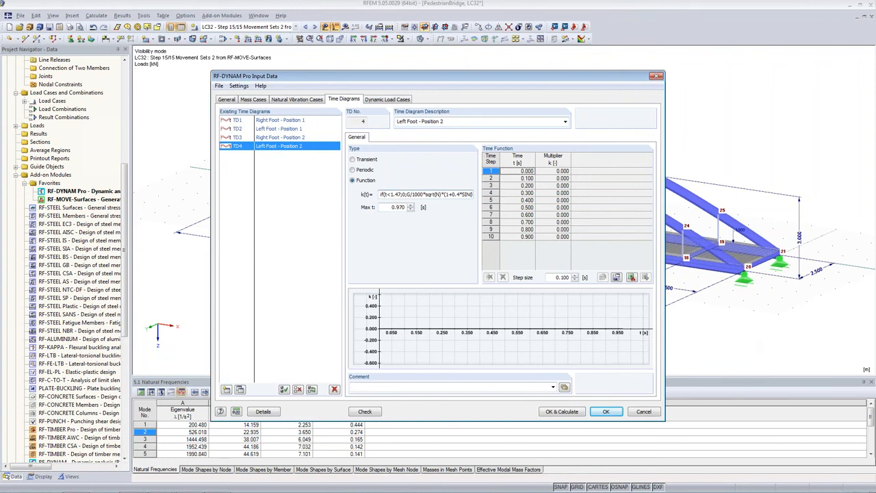
key(BackSpace)
text(1)
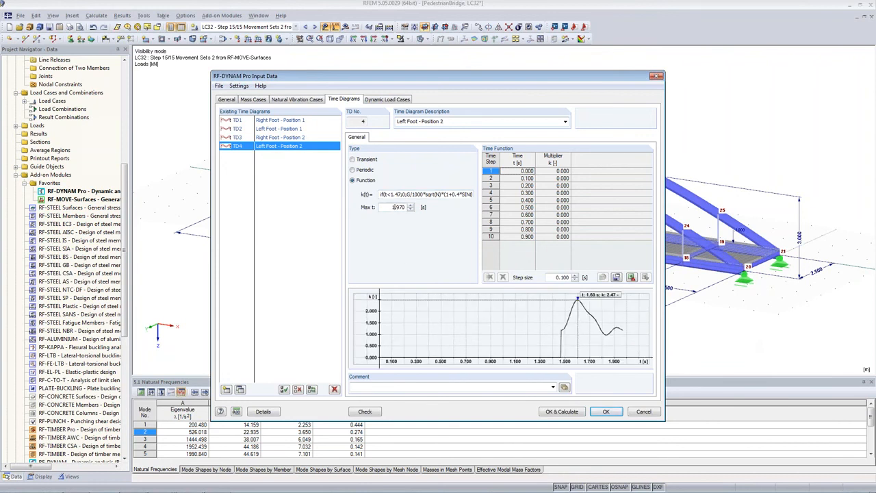
Copy the "Right Foot - Position 2" diagram to a new time diagram
click(279, 137)
click(240, 389)
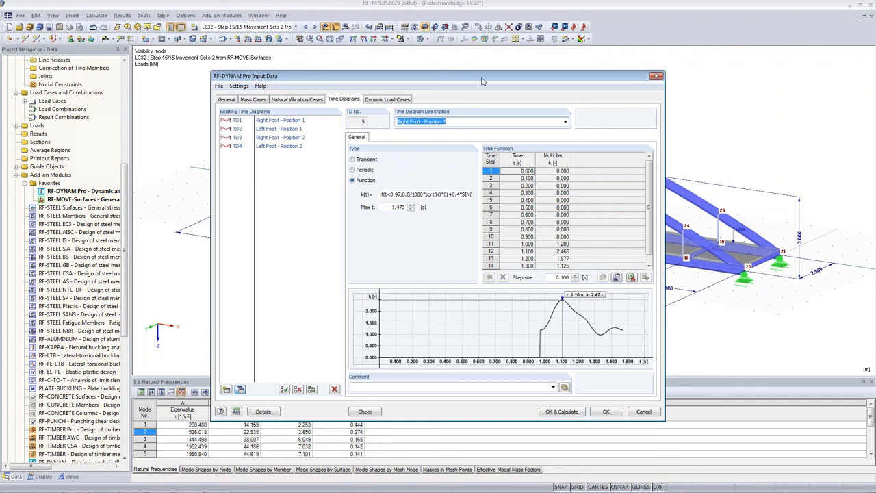
Rename the copied time diagram TD5 to Right Foot - Position 3, setting its function's start time to 1.97 and maximum time to 2.470 s
click(464, 121)
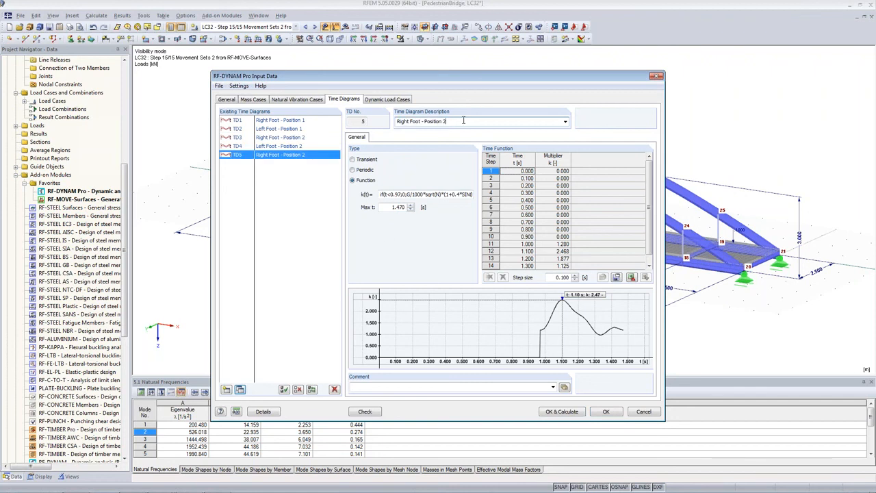
key(BackSpace)
text(3)
click(391, 194)
key(BackSpace)
text(1)
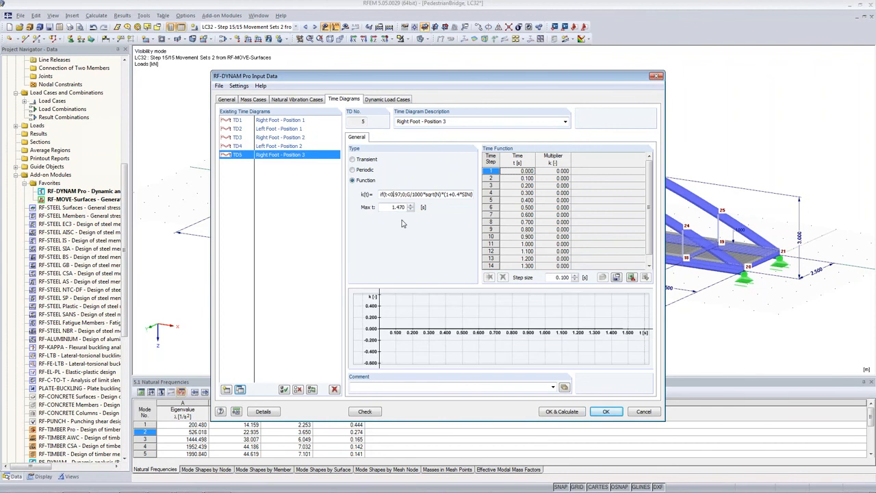
key(BackSpace)
text(1)
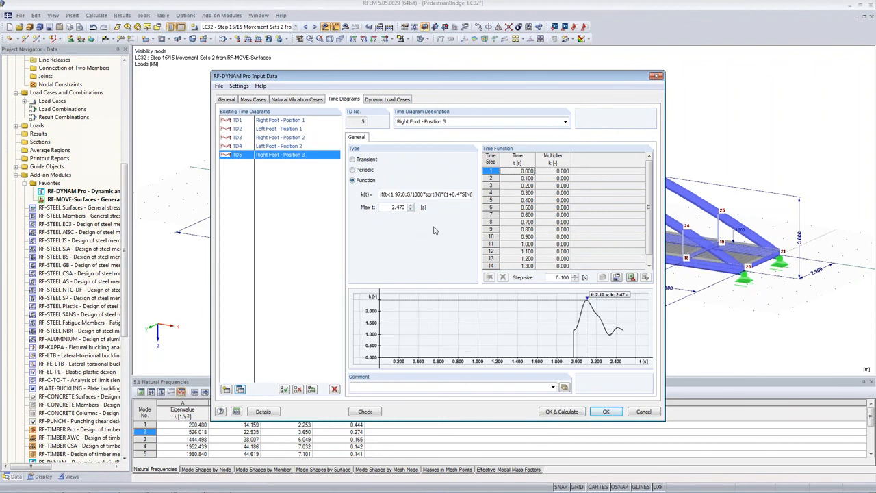
Duplicate the Left Foot - Position 2 time diagram and rename the copy Left Foot - Position 3
click(237, 146)
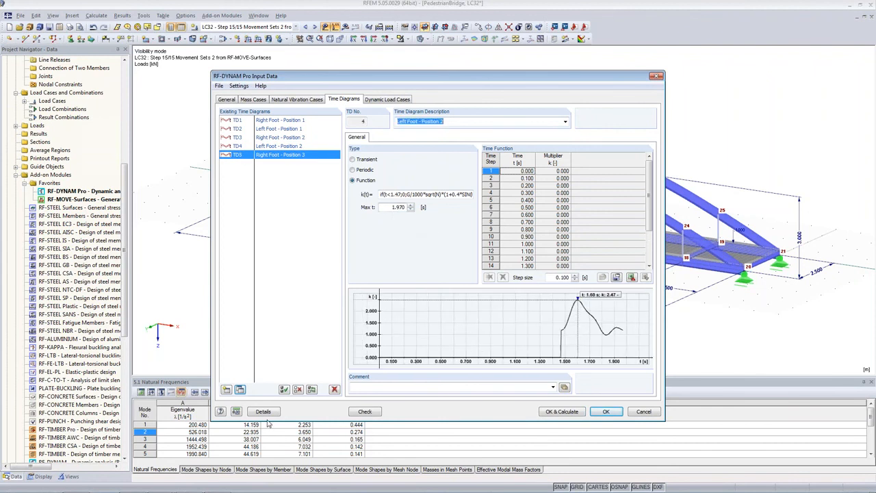
click(239, 389)
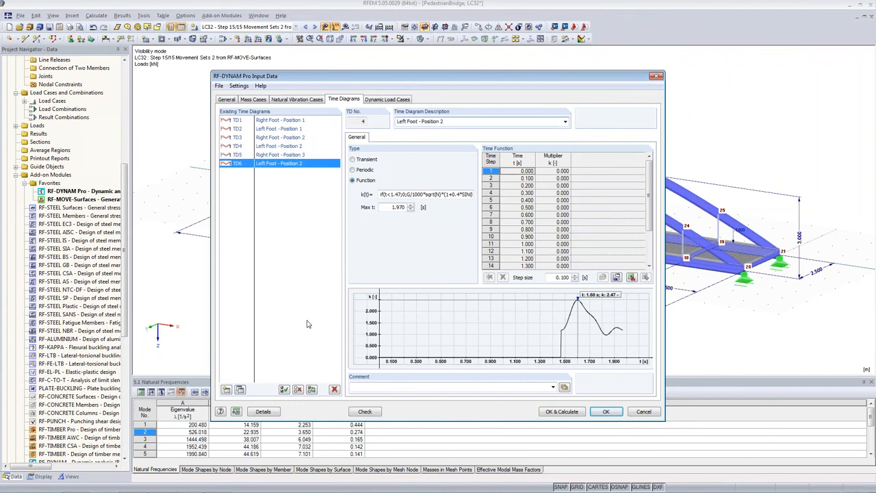
click(456, 122)
key(BackSpace)
text(3)
Set the Left Foot - Position 3 function's start time to 2.47 and its maximum time to 2.970 s
click(392, 195)
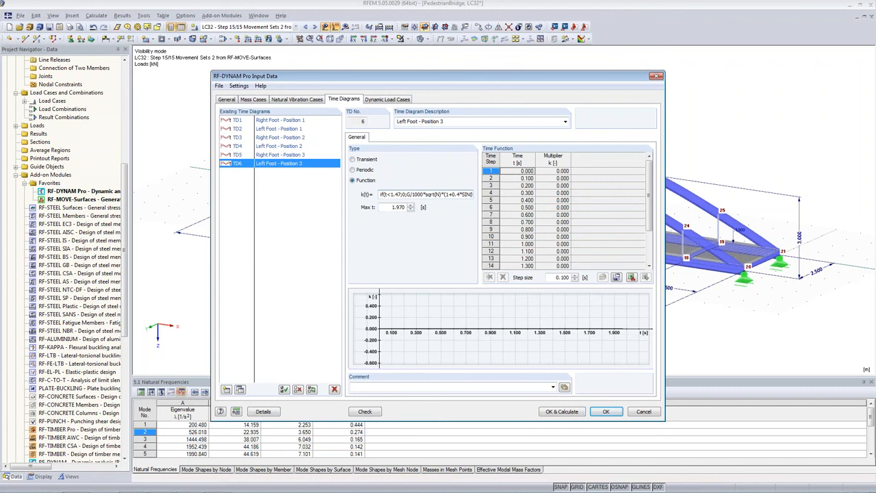
key(BackSpace)
text(2)
click(395, 208)
key(BackSpace)
text(2)
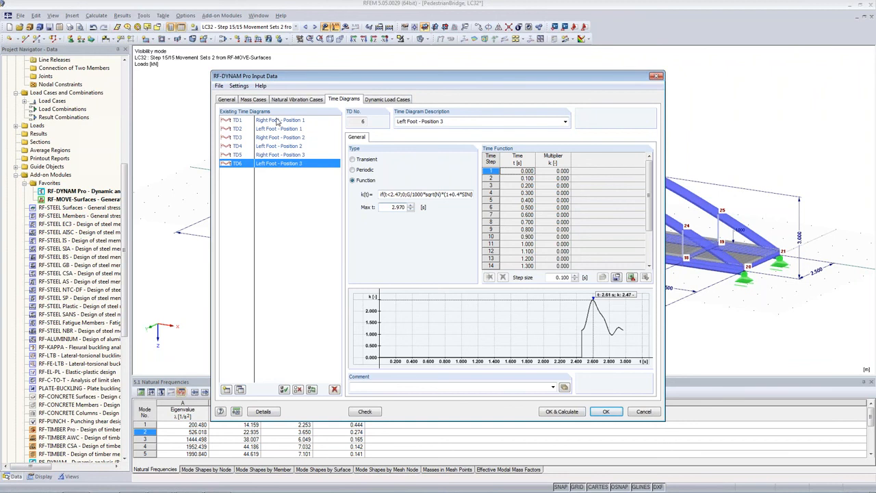
Compare the time functions of both Position 3 diagrams and the Right Foot - Position 1 diagram
click(279, 155)
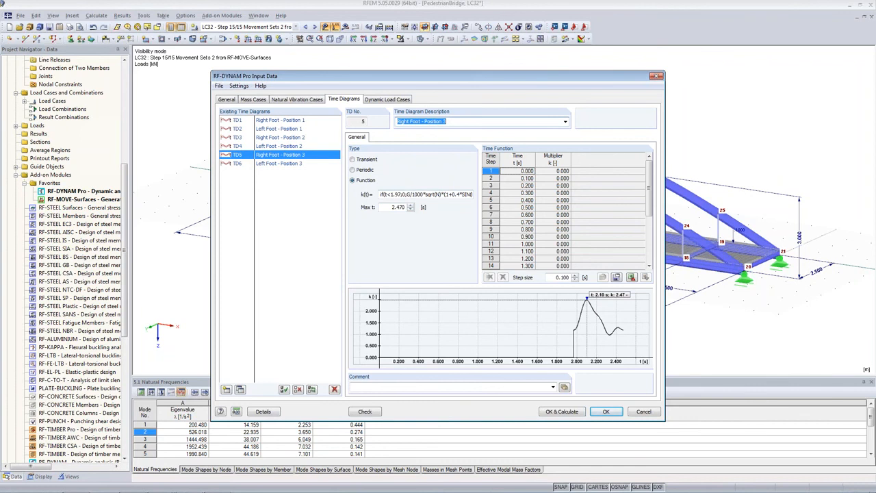
click(266, 165)
click(265, 156)
click(291, 164)
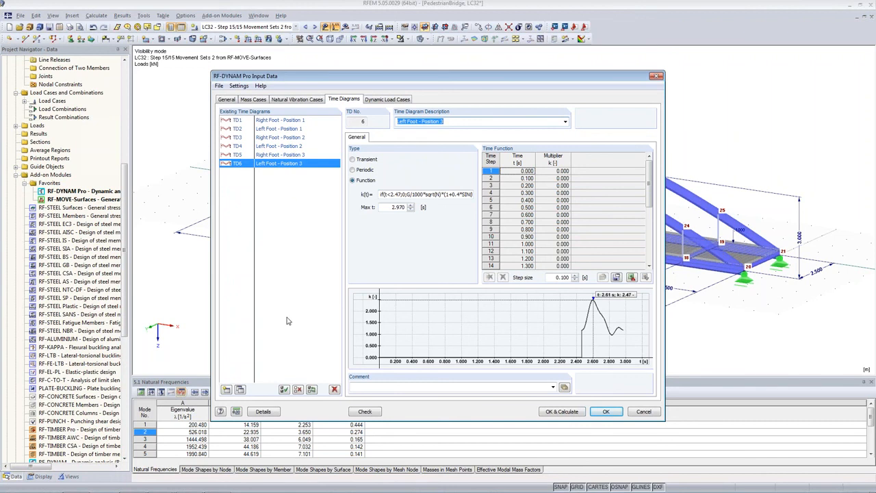
click(263, 122)
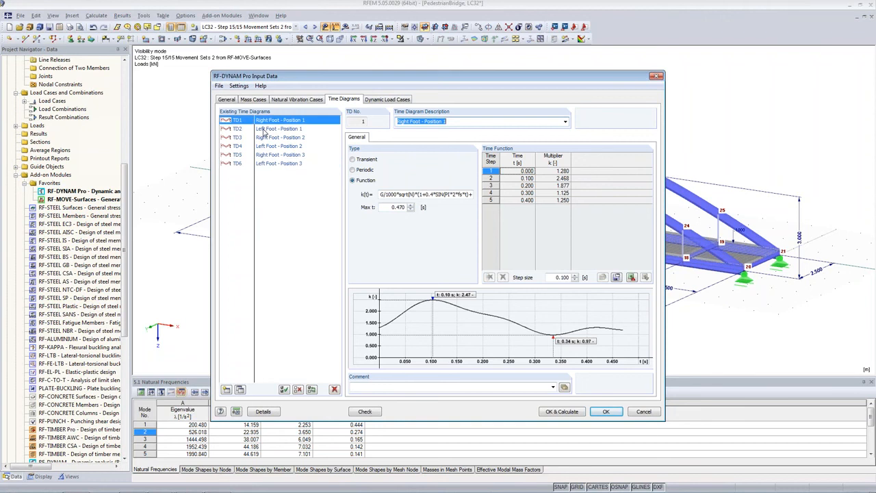
Set the step size of the Left Foot - Position 1 time diagram to 0.010 s
click(264, 129)
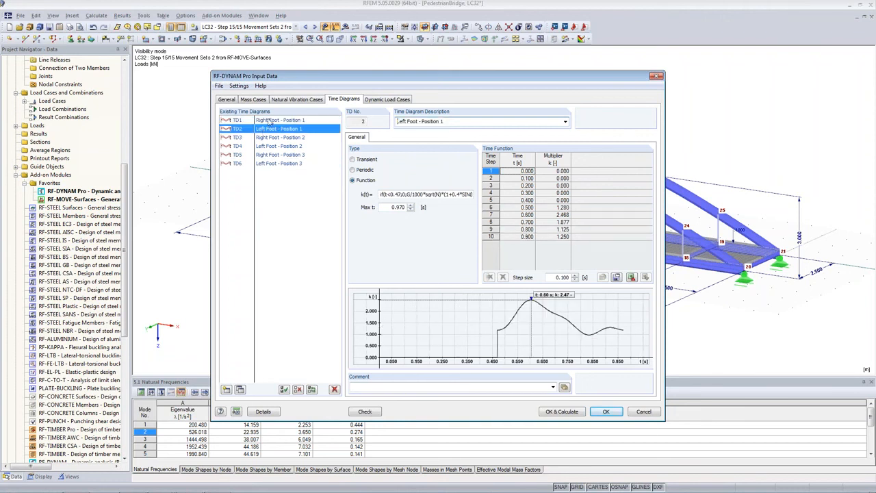
key(ctrl+a)
click(392, 194)
double_click(562, 278)
text(0.01)
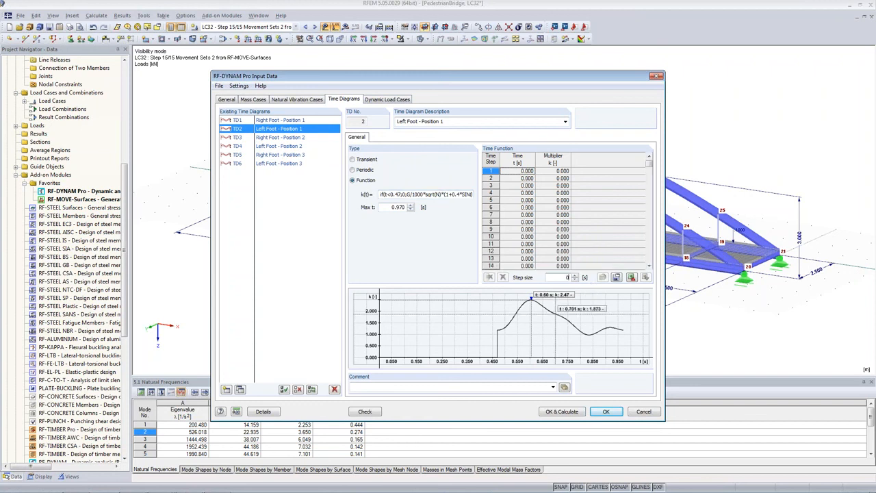
click(555, 259)
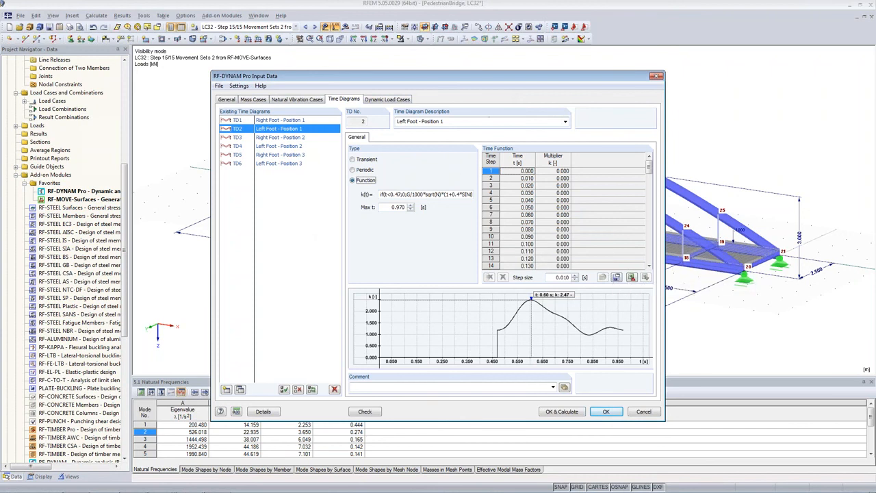
Describe dynamic load case DLC1 as Walking - Vertical Direction
click(401, 101)
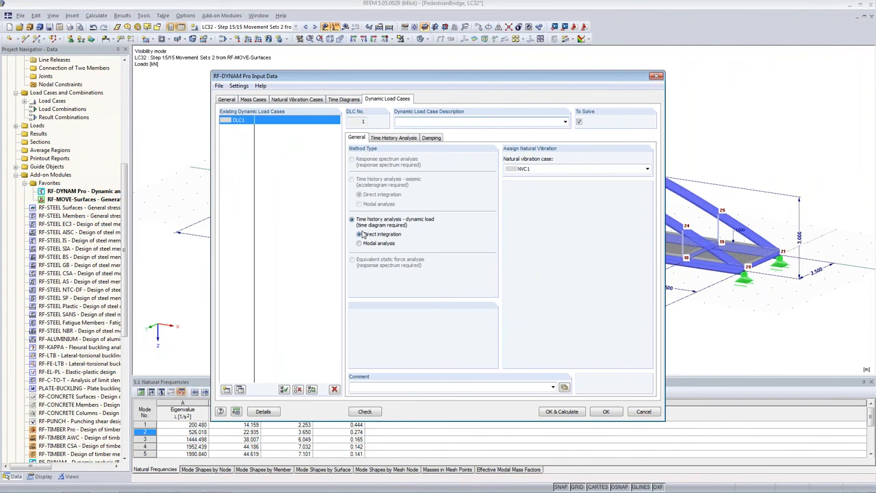
click(406, 122)
text(Walking - Vertical Direction)
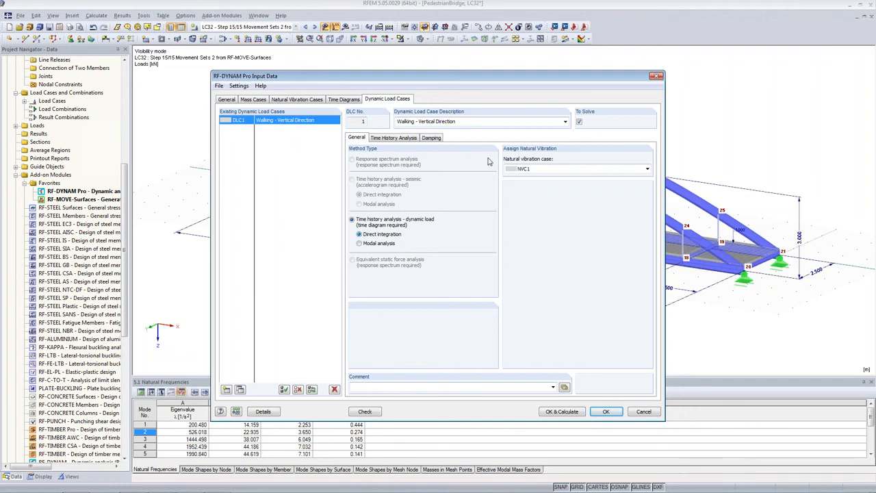
Set the time history analysis's manual integration parameters to a 0.010 s time step and 15 s maximum time
click(388, 140)
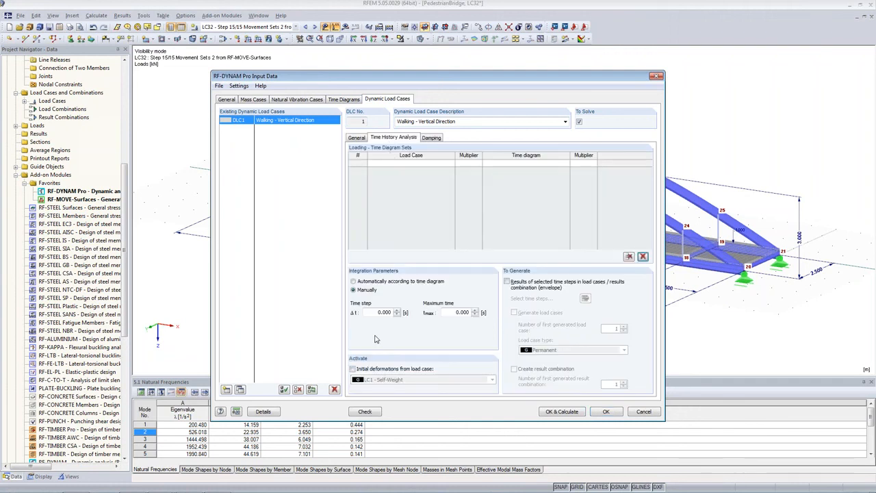
double_click(389, 312)
text(0)
key(Tab)
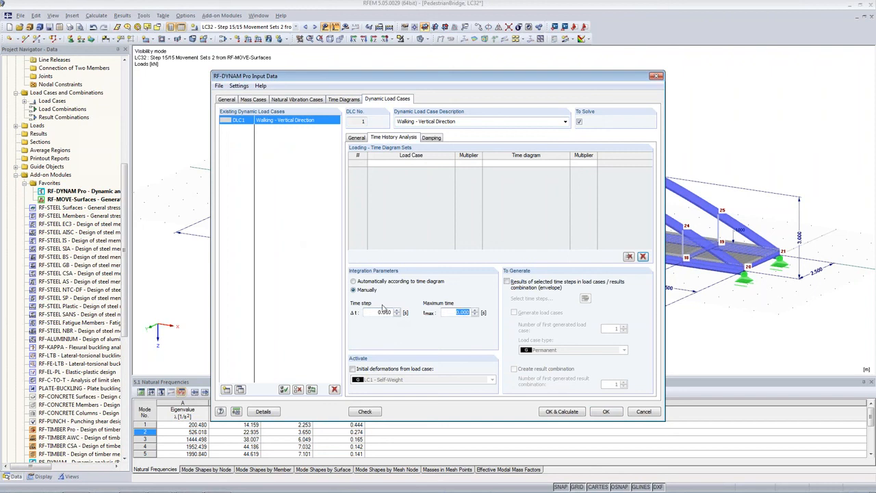
double_click(379, 312)
click(386, 312)
double_click(373, 313)
double_click(452, 313)
text(15)
key(Tab)
key(Tab)
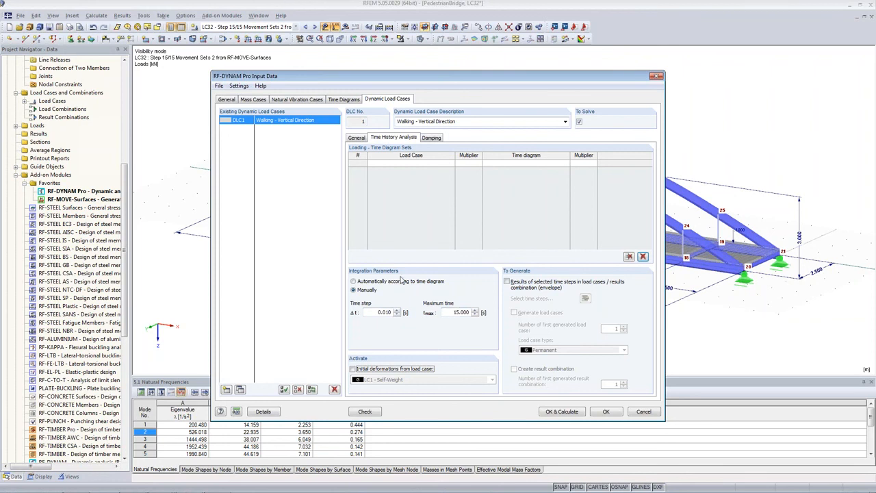
Enable generating results of selected time steps and creating a result combination
click(507, 282)
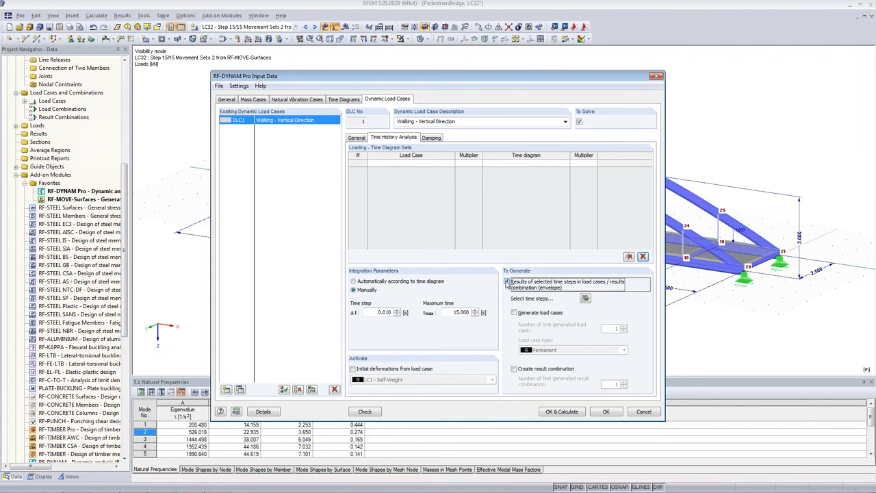
click(514, 370)
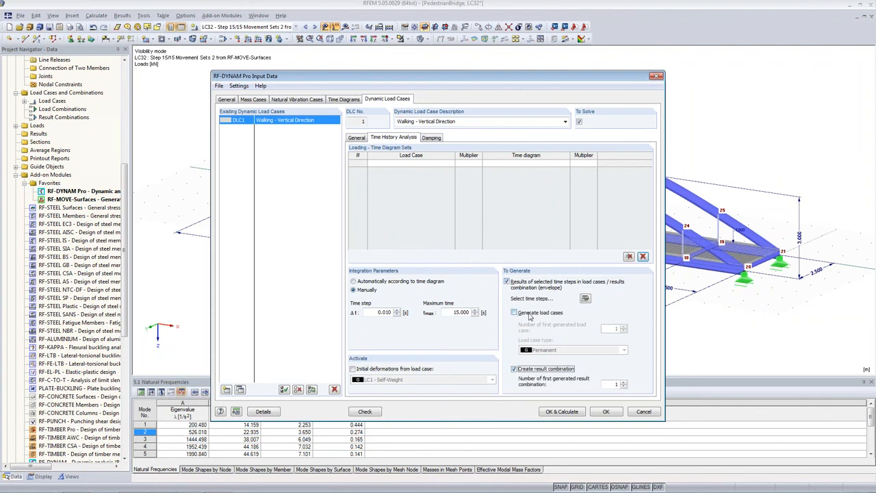
click(515, 312)
click(586, 298)
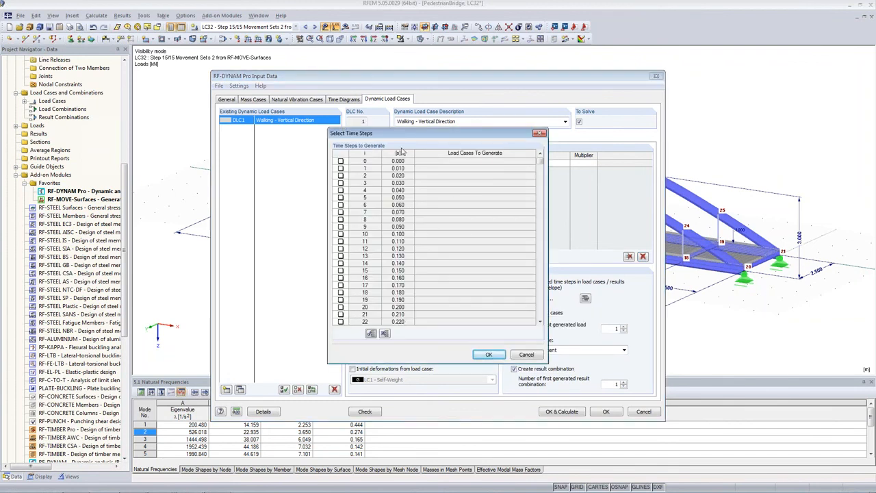
click(526, 357)
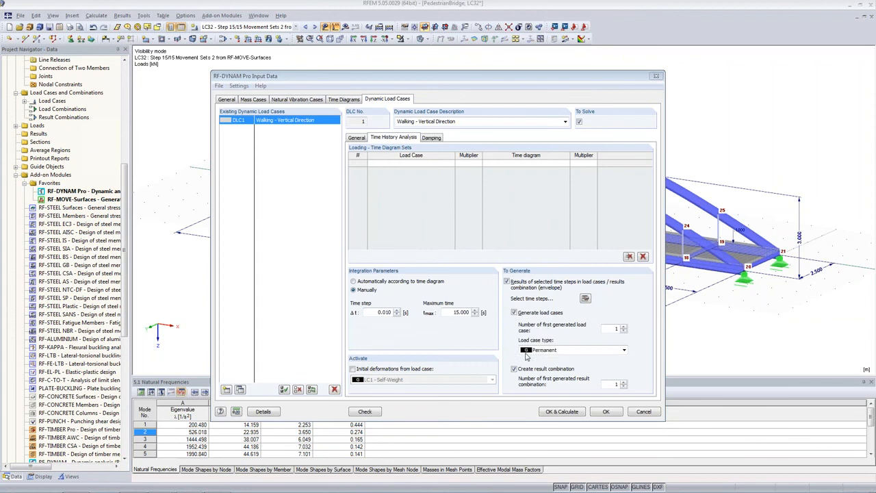
click(515, 312)
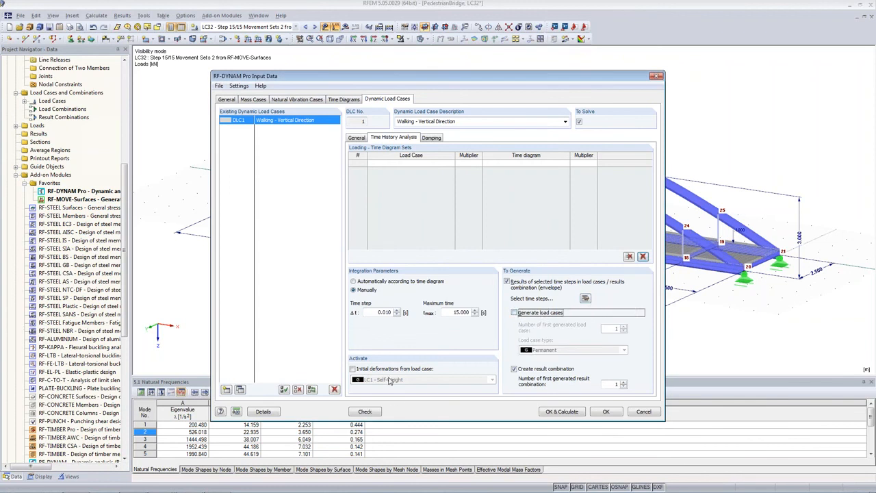
Switch the dynamic load case's damping type to Lehr's damping
click(435, 139)
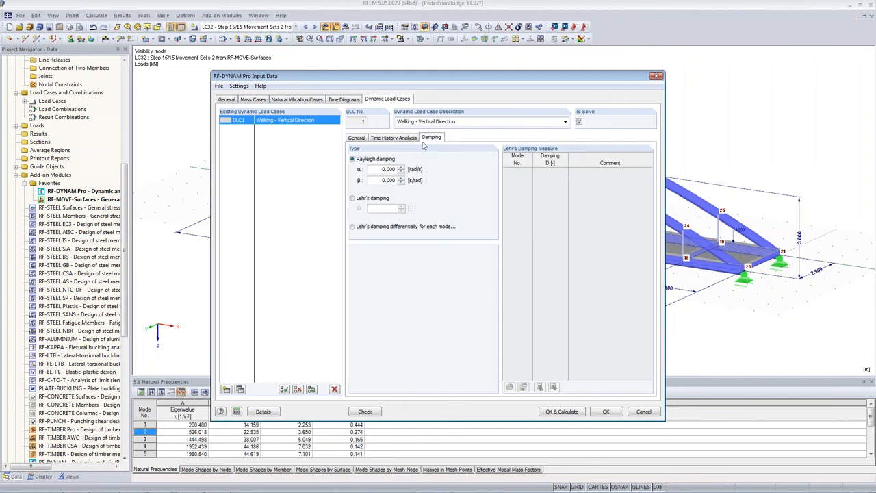
click(352, 198)
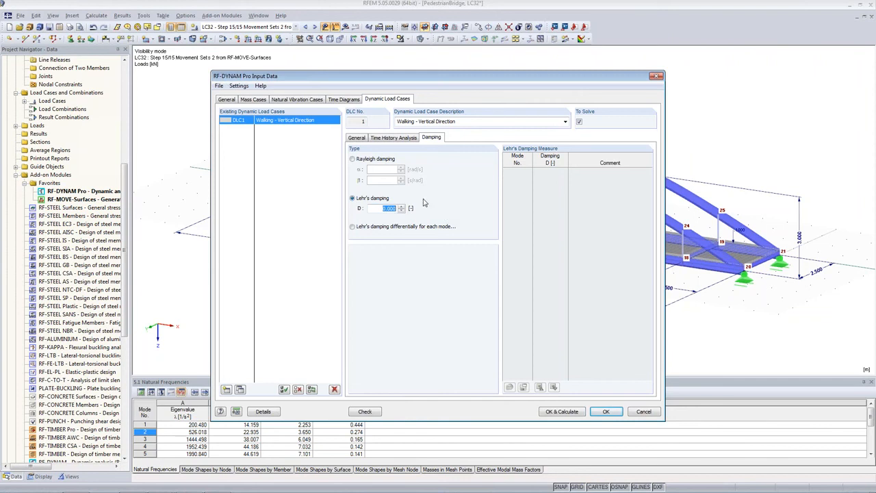
Assign load case LC2 (Step 1/16, Movement Sets 1) to time diagram TD1, Right Foot - Position 1, in the first loading set
click(391, 139)
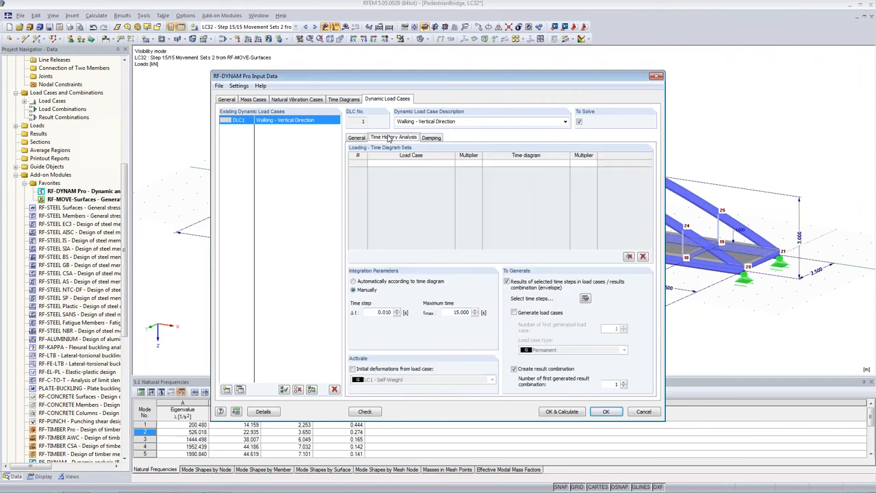
click(397, 163)
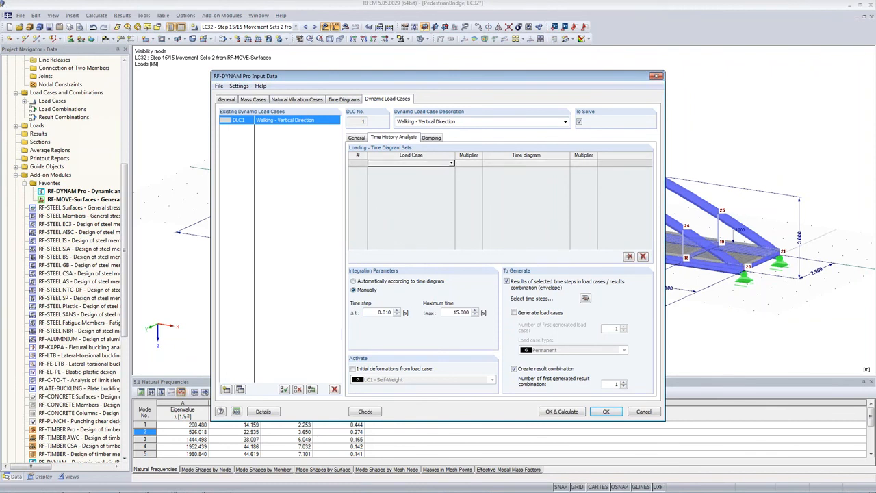
click(451, 163)
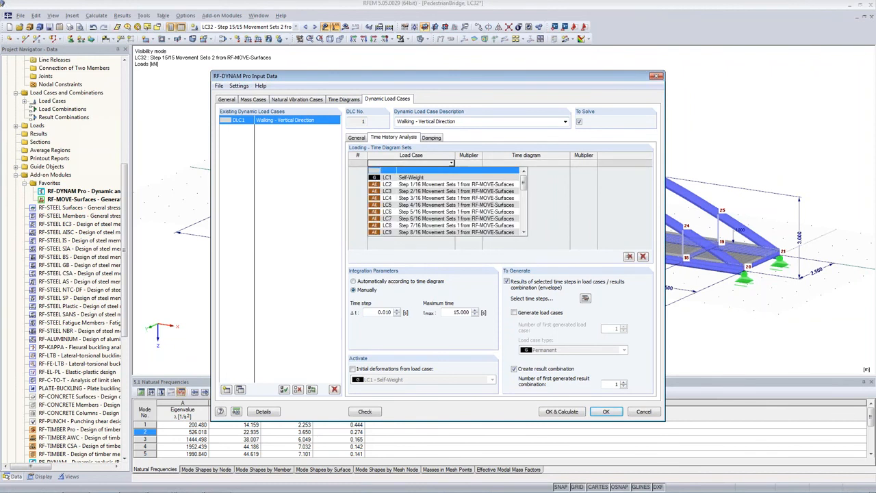
click(444, 185)
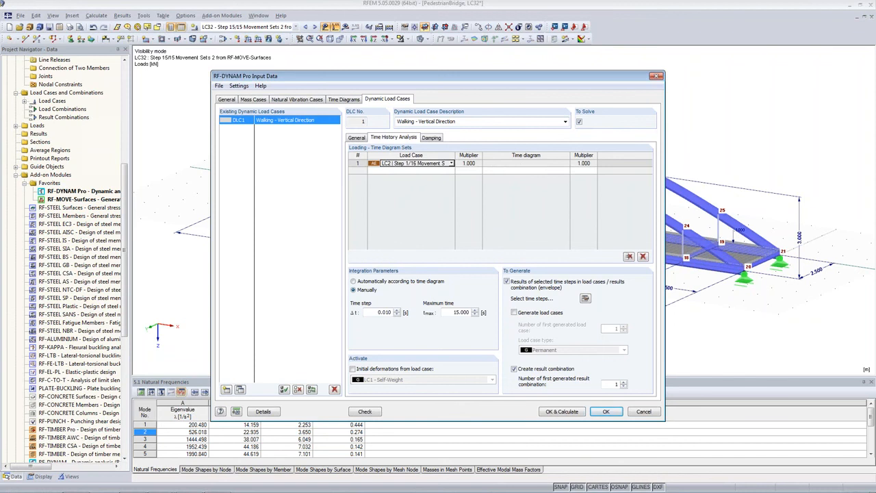
click(567, 166)
click(555, 179)
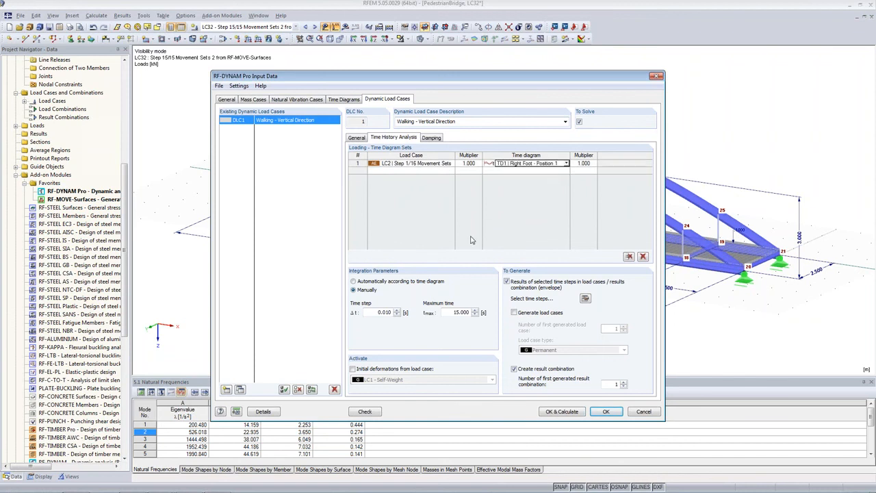
Add a second loading set pairing LC18 (Step 1/15, Movement Sets 2) with time diagram TD2, Left Foot - Position 1
click(438, 171)
click(452, 172)
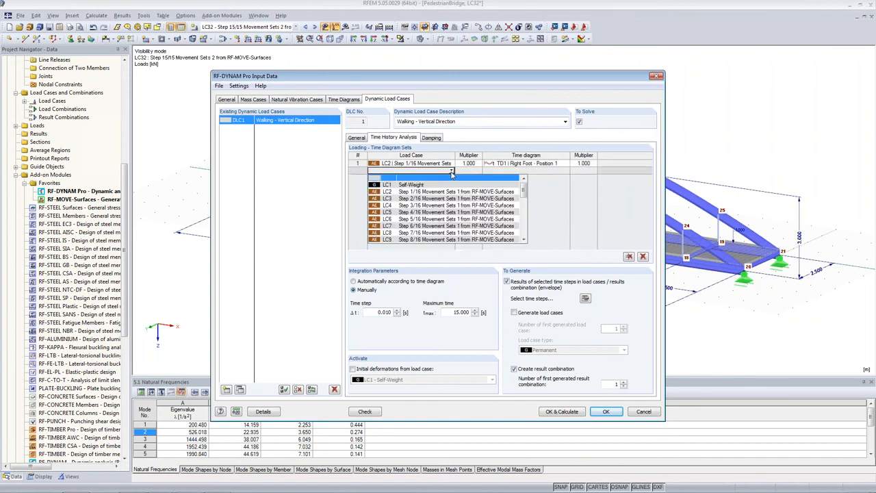
scroll(441, 208, down, 4)
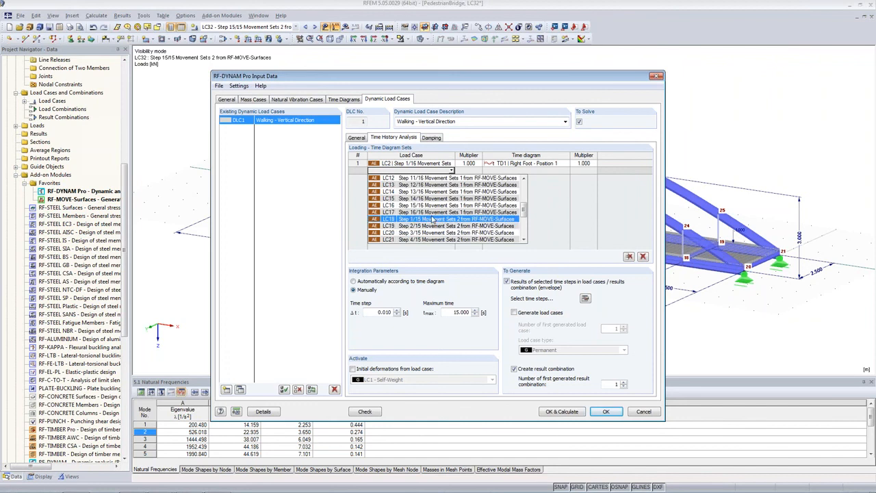
click(433, 219)
click(527, 170)
click(567, 171)
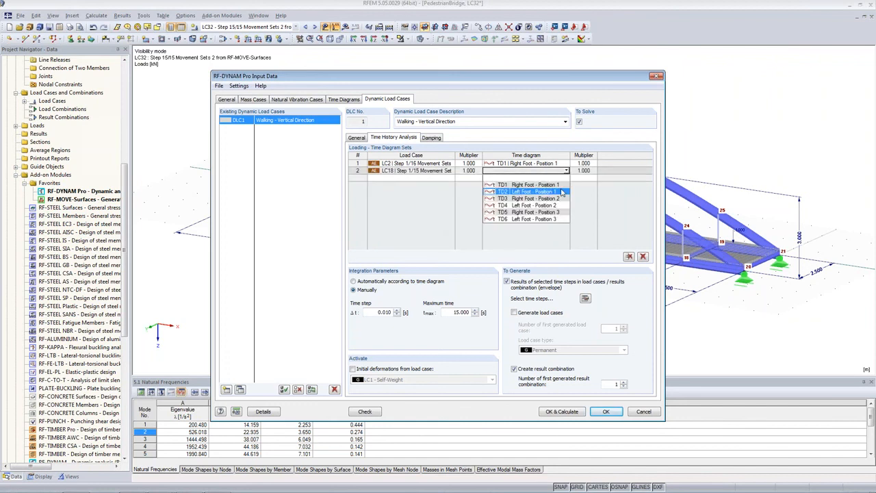
click(559, 185)
click(567, 170)
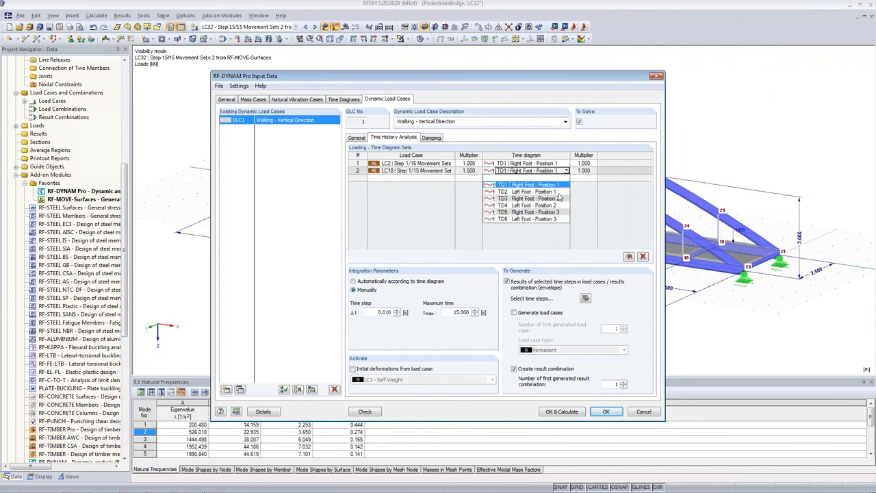
click(559, 191)
Add a third loading set pairing LC3 (Step 2/16, Movement Sets 1) with time diagram TD3, Right Foot - Position 2
click(450, 179)
click(440, 178)
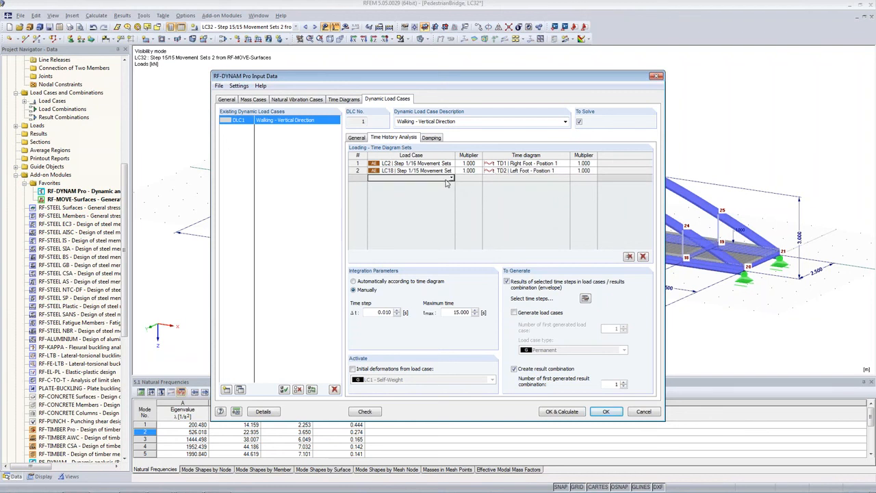
click(451, 179)
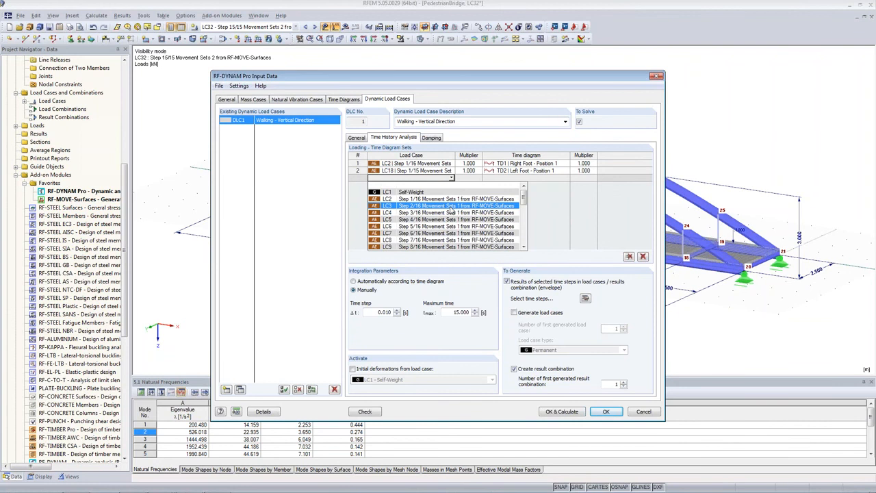
click(450, 207)
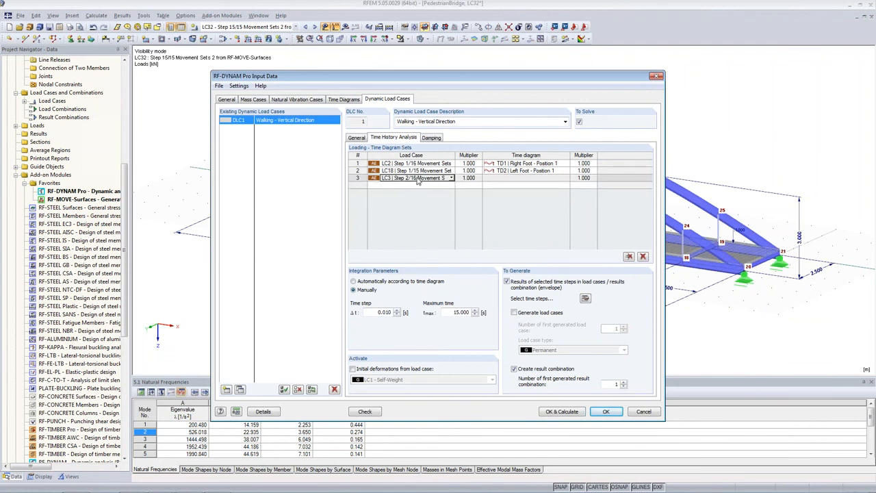
click(518, 179)
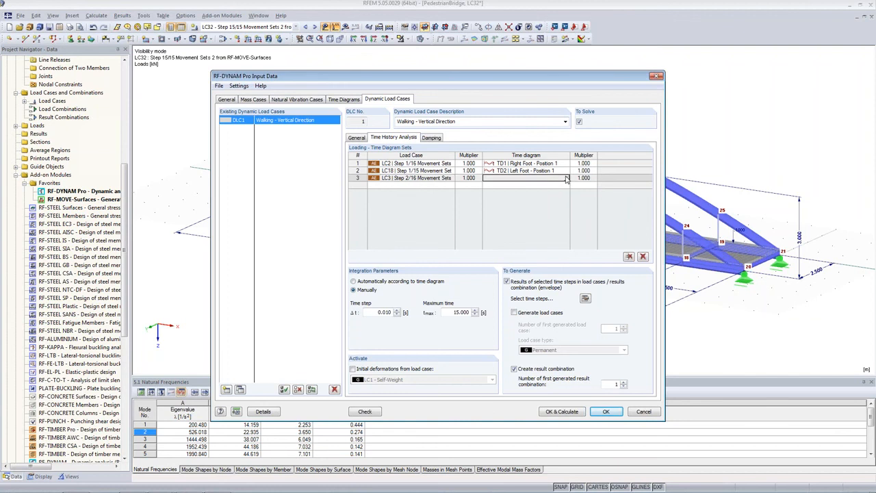
click(567, 179)
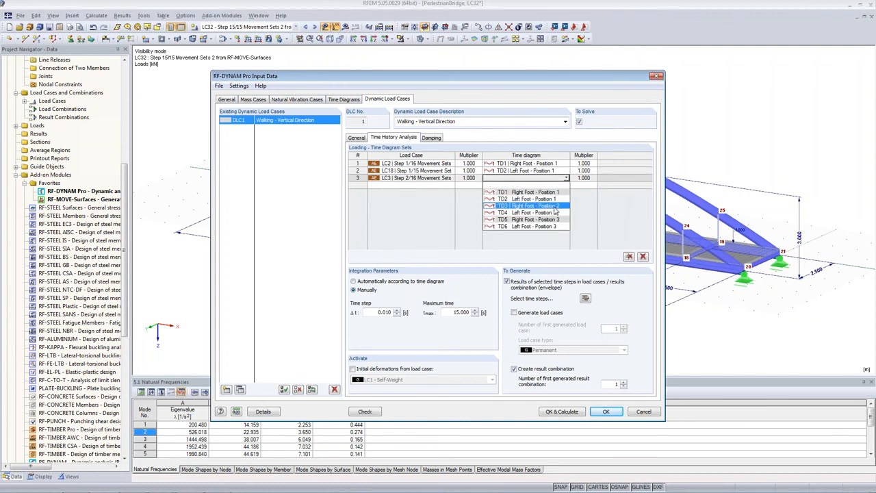
click(555, 208)
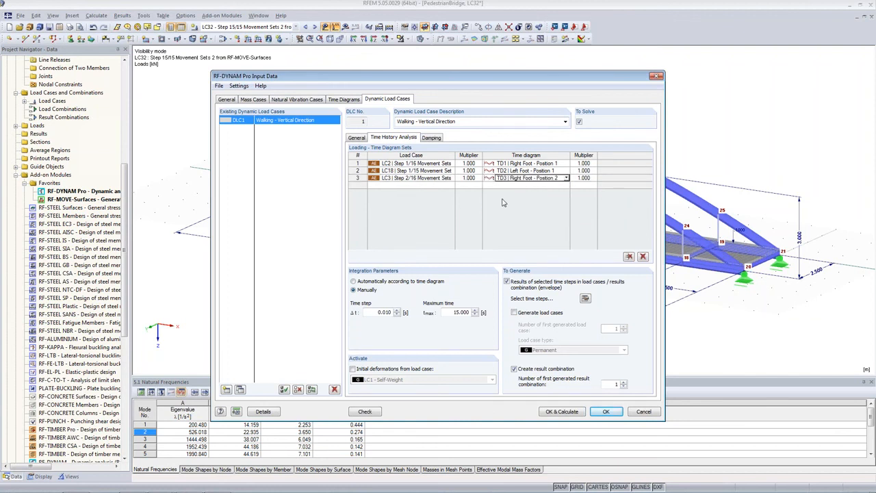
Add a fourth loading set pairing LC19 (Step 2/15, Movement Sets 2) with time diagram TD4, Left Foot - Position 2
double_click(451, 186)
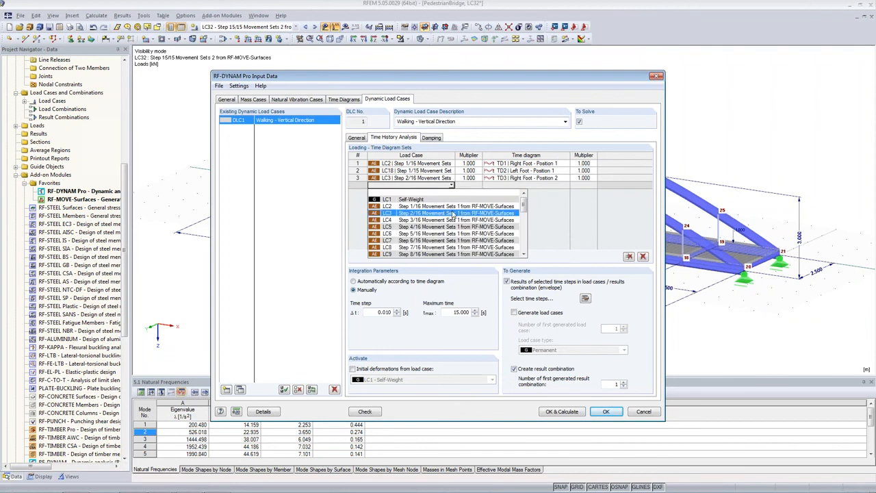
scroll(453, 215, down, 4)
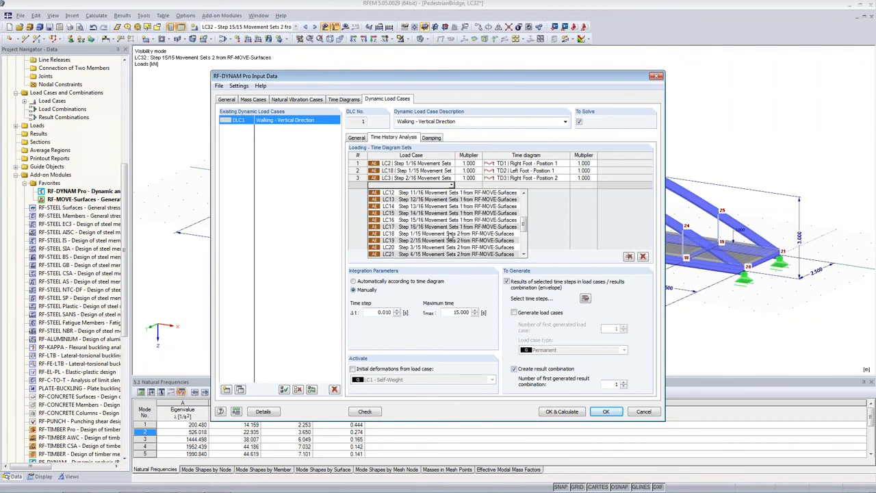
click(452, 242)
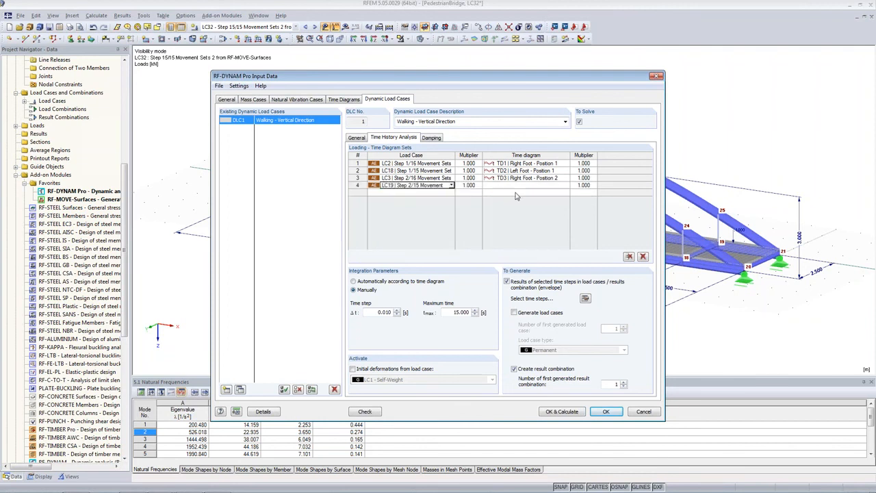
click(566, 186)
click(541, 220)
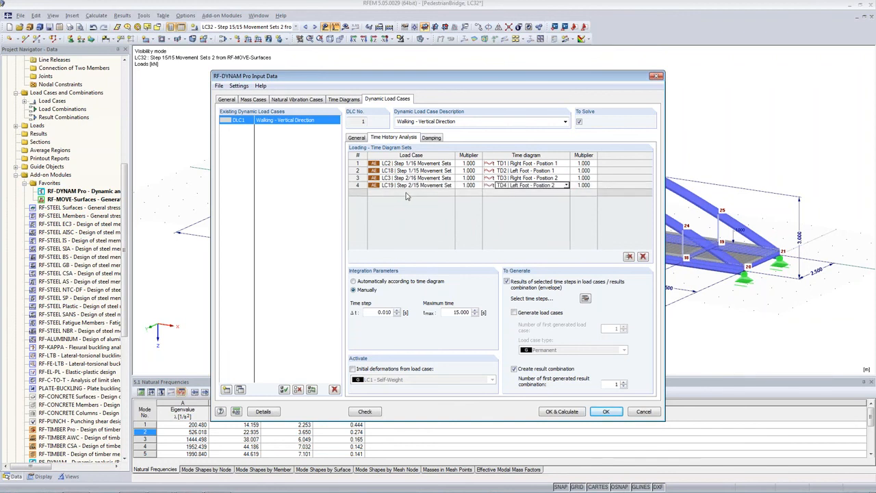
Add a fifth loading set pairing LC4 (Step 3/16, Movement Sets 1) with time diagram TD5, Right Foot - Position 3
click(451, 195)
click(452, 195)
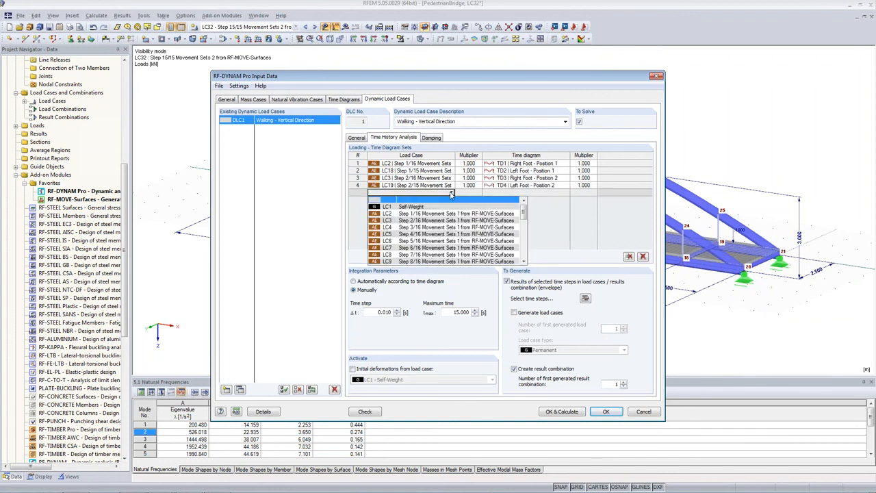
click(449, 228)
click(541, 193)
click(566, 193)
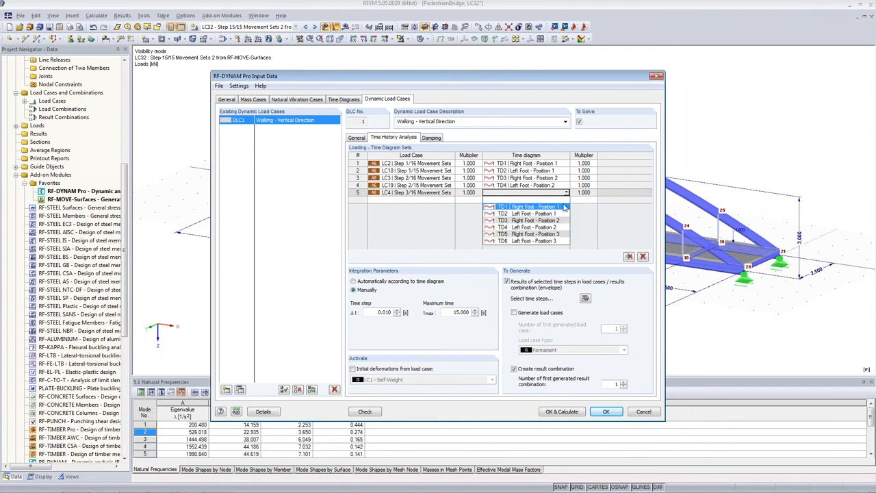
click(559, 234)
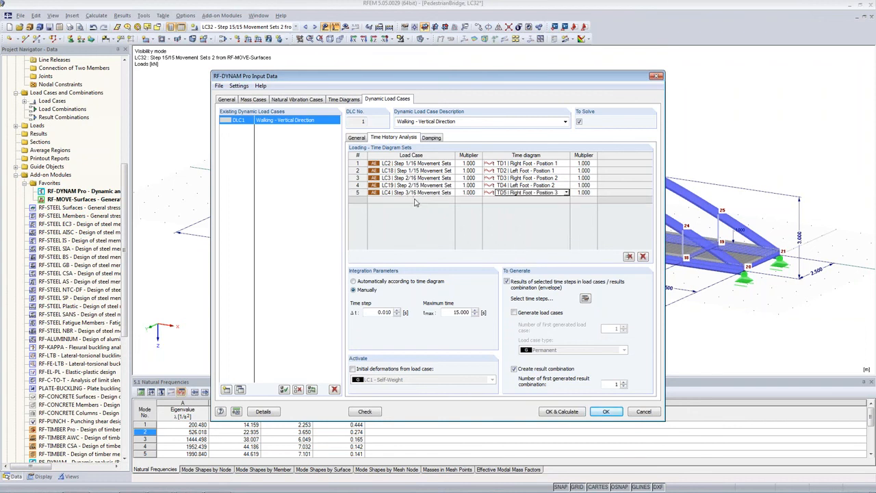
Add a sixth loading set pairing LC20 (Step 3/15, Movement Sets 2) with time diagram TD6, Left Foot - Position 3
click(450, 200)
scroll(441, 236, down, 3)
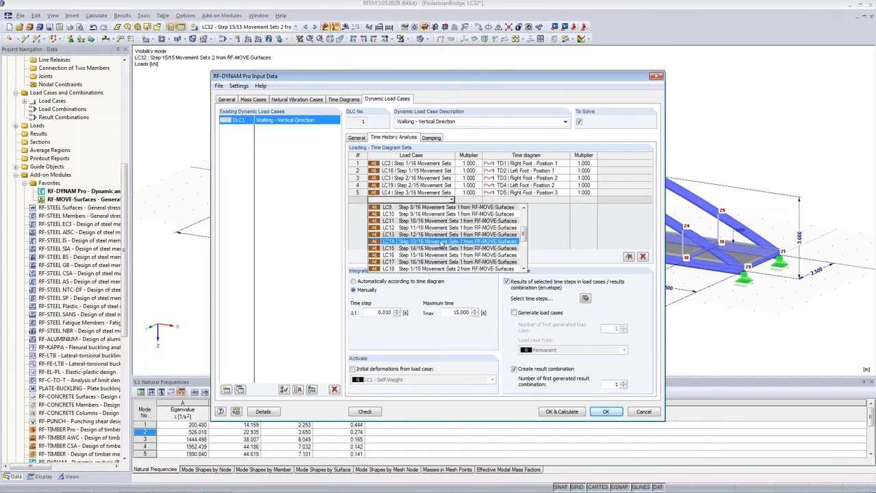
scroll(438, 267, down, 1)
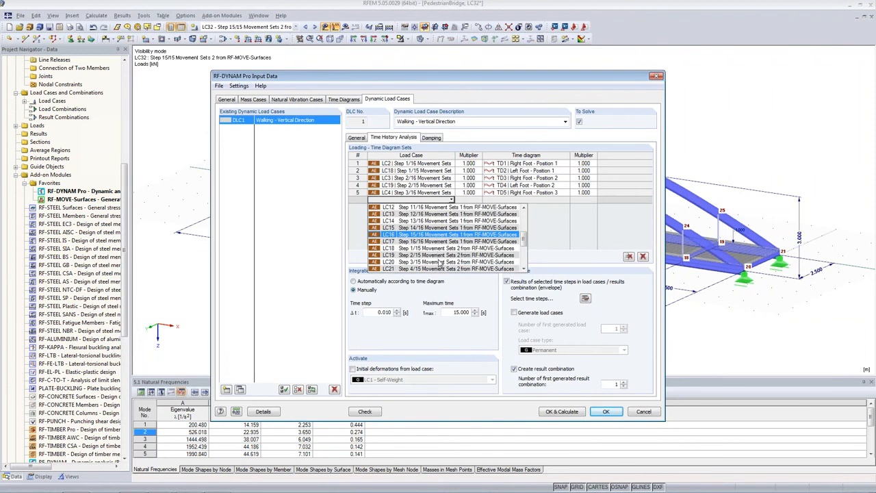
click(441, 262)
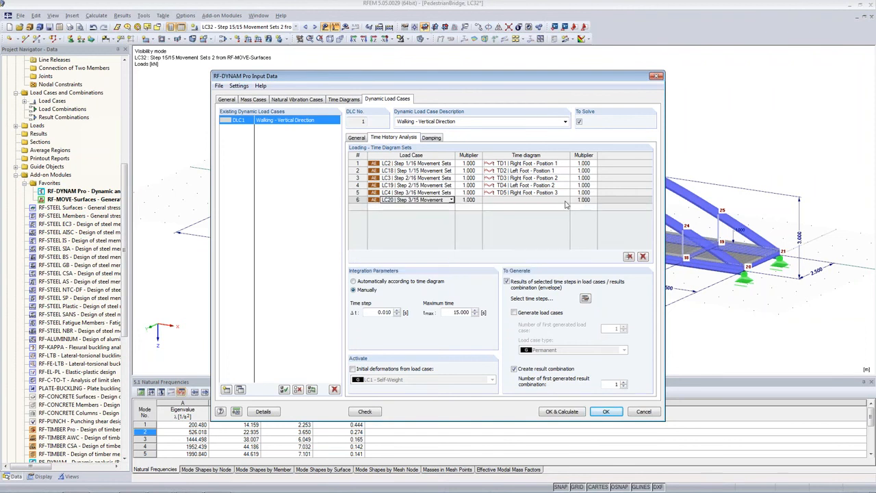
click(566, 203)
click(553, 248)
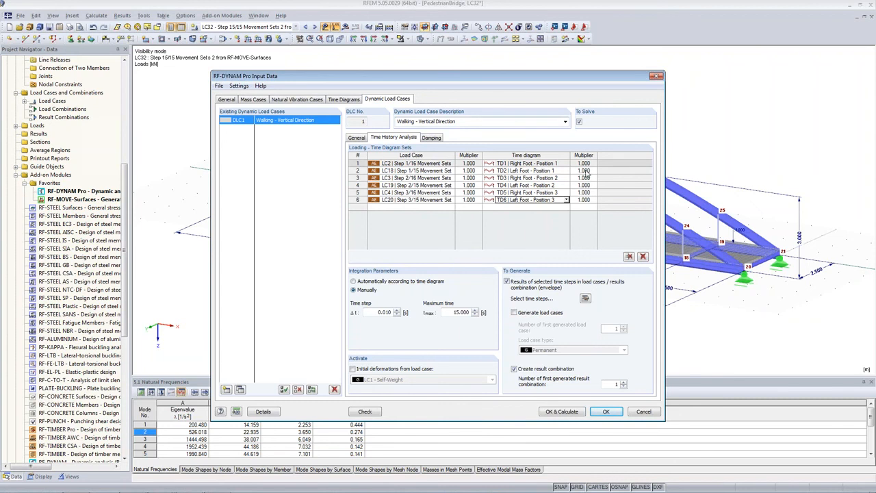
Accept the dynamic analysis input data and switch to the PedestrianBridge_DYNAMInput model
click(607, 411)
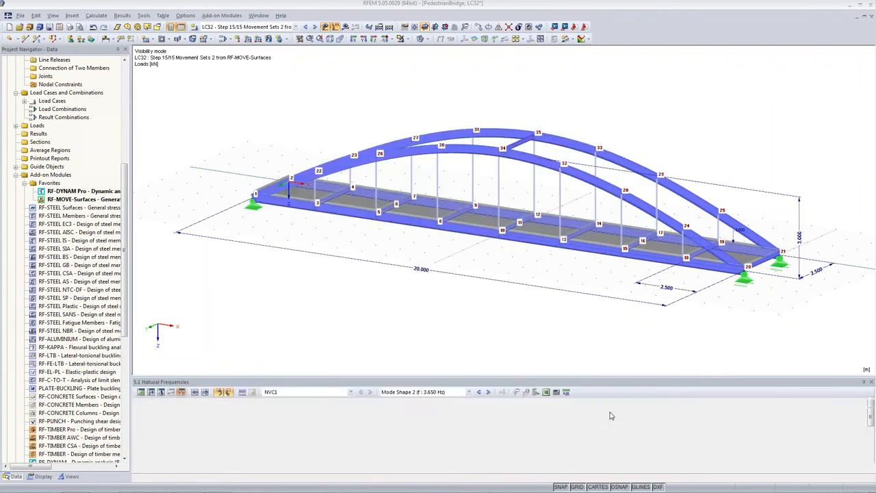
click(258, 15)
click(287, 141)
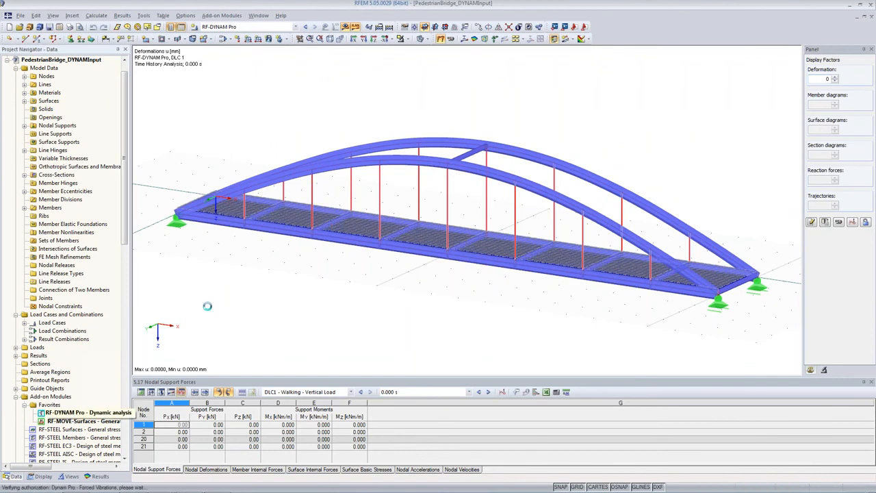
Open this model's RF-DYNAM Pro input data and examine the foot time diagrams from Position 1 through Position 16
double_click(71, 414)
click(343, 99)
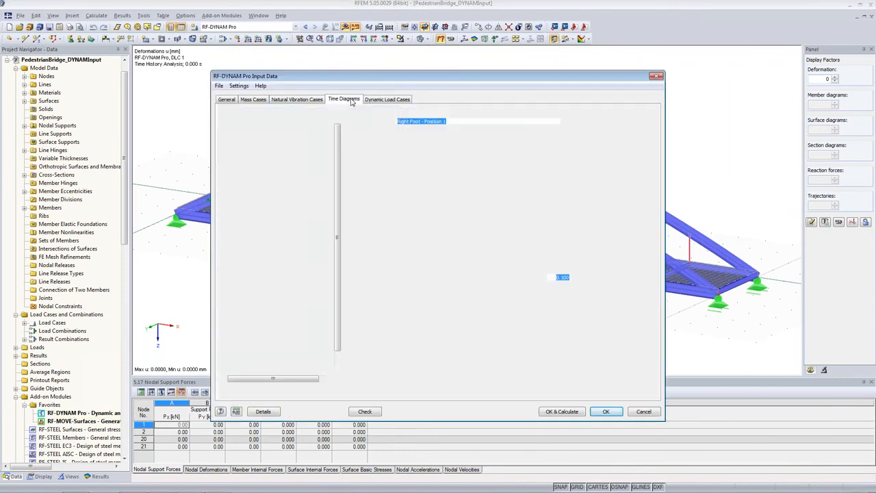
scroll(339, 179, down, 1)
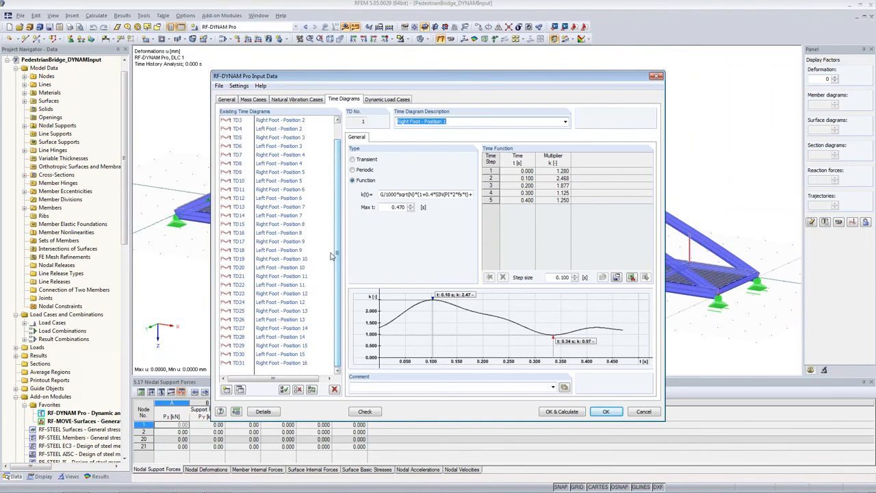
click(275, 361)
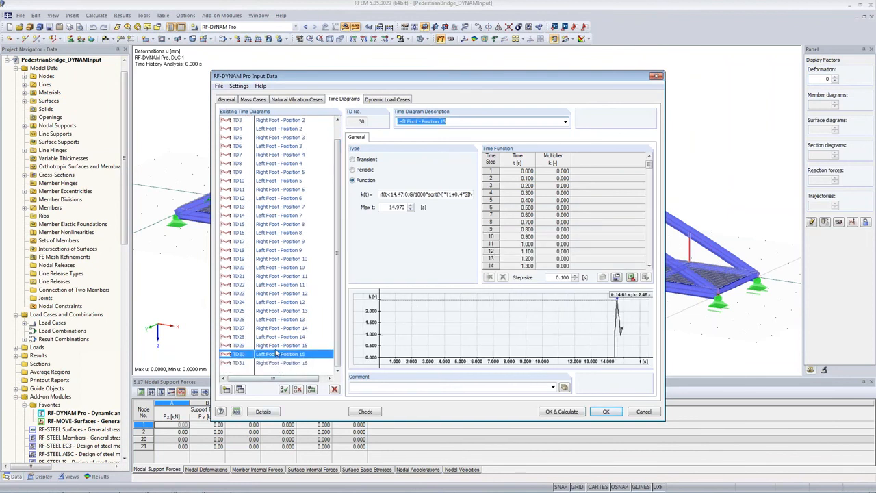
drag(337, 230, 341, 187)
click(291, 121)
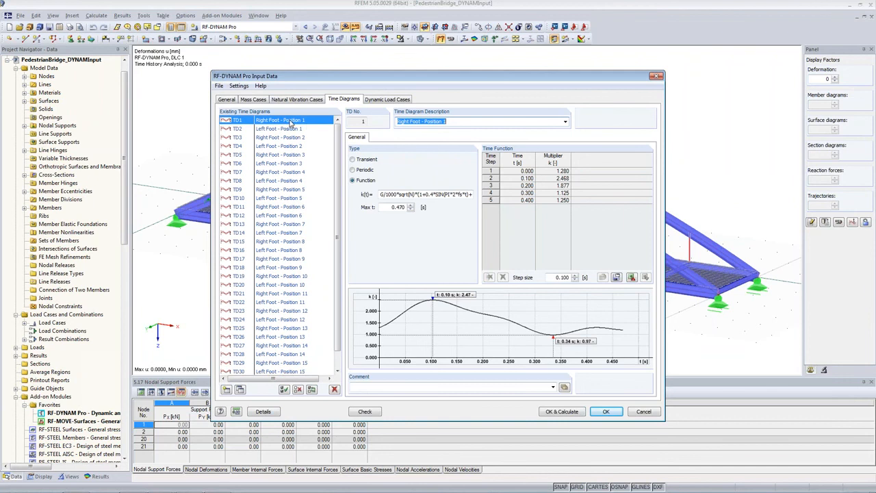
click(261, 164)
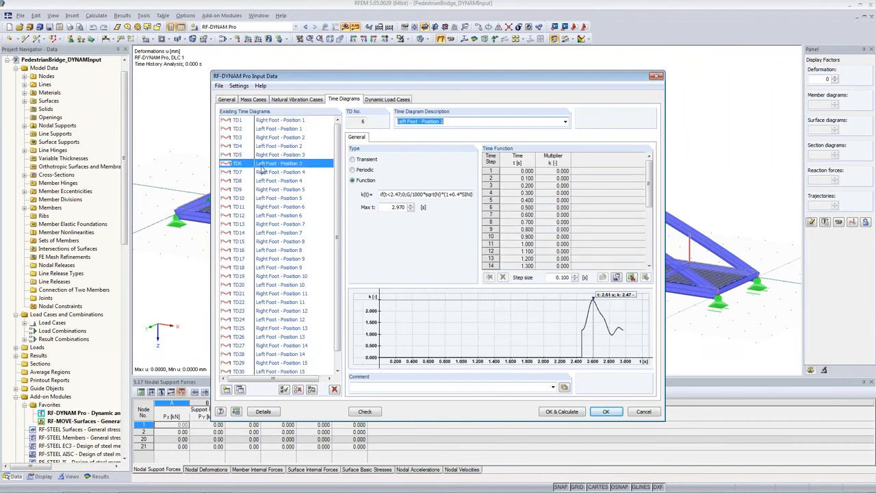
click(263, 172)
click(264, 181)
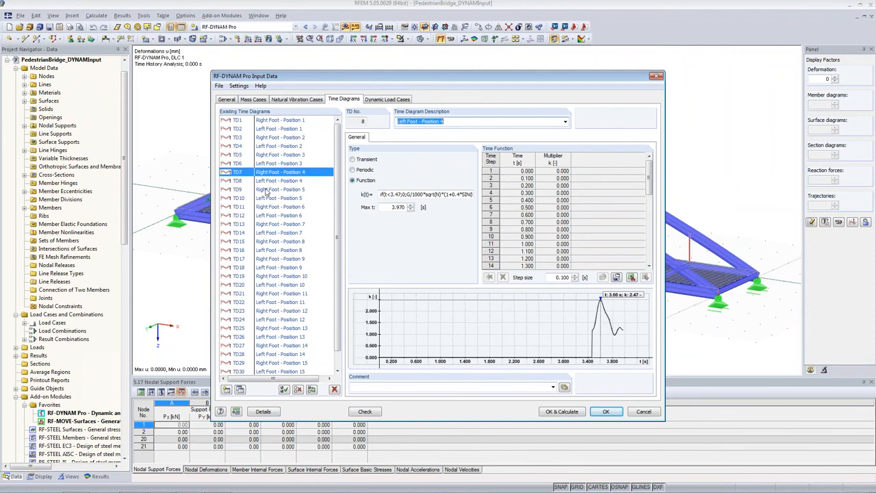
click(267, 190)
click(270, 199)
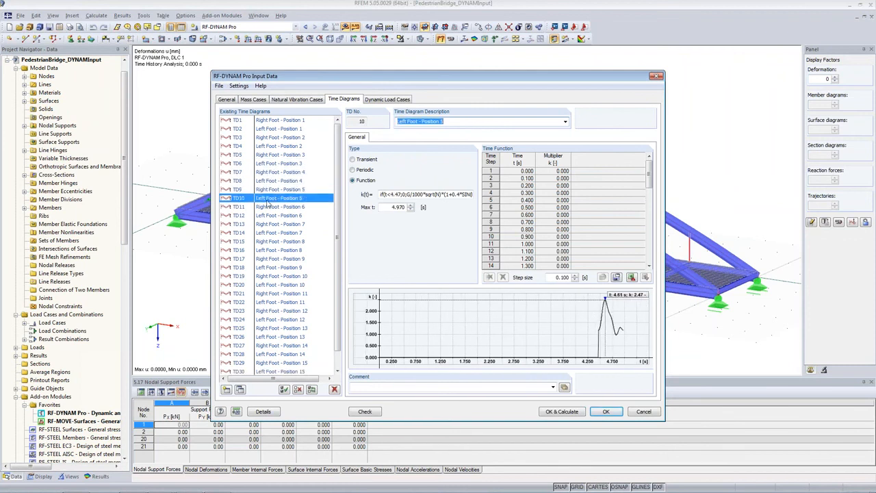
click(275, 252)
click(262, 309)
scroll(267, 349, down, 1)
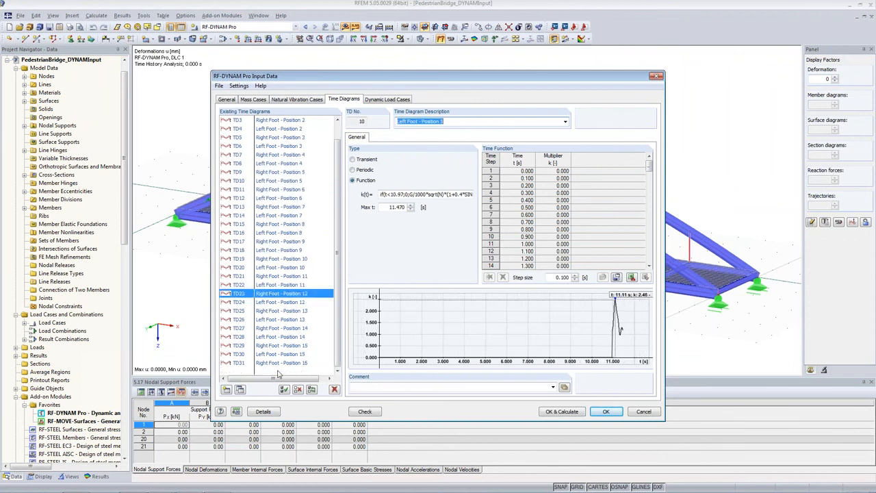
click(279, 363)
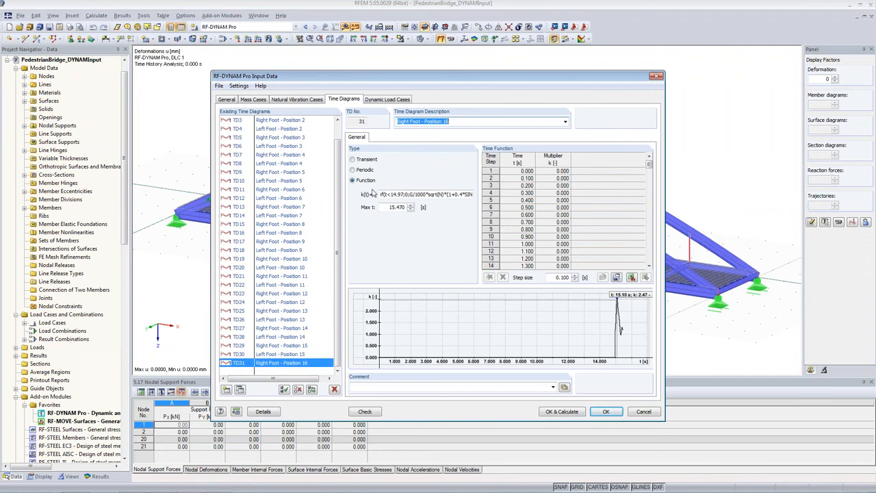
Review all load case and time diagram pairings of the Walking - Vertical Load dynamic load case
click(388, 99)
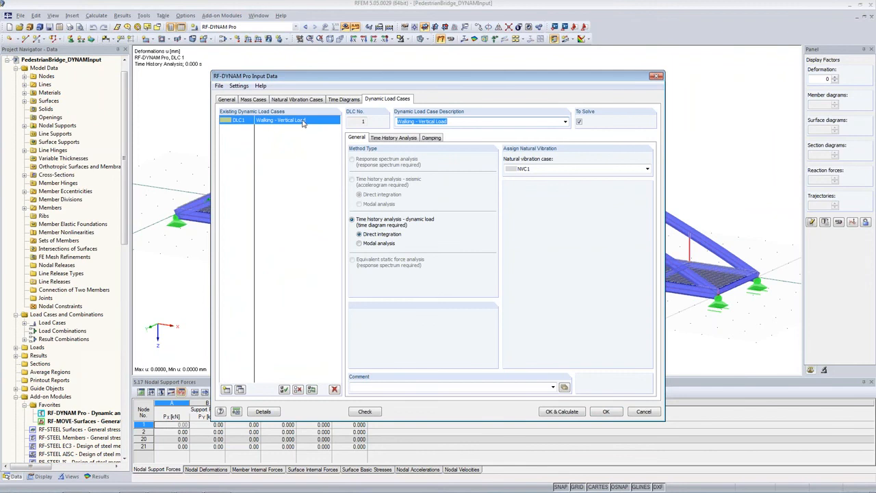
click(394, 138)
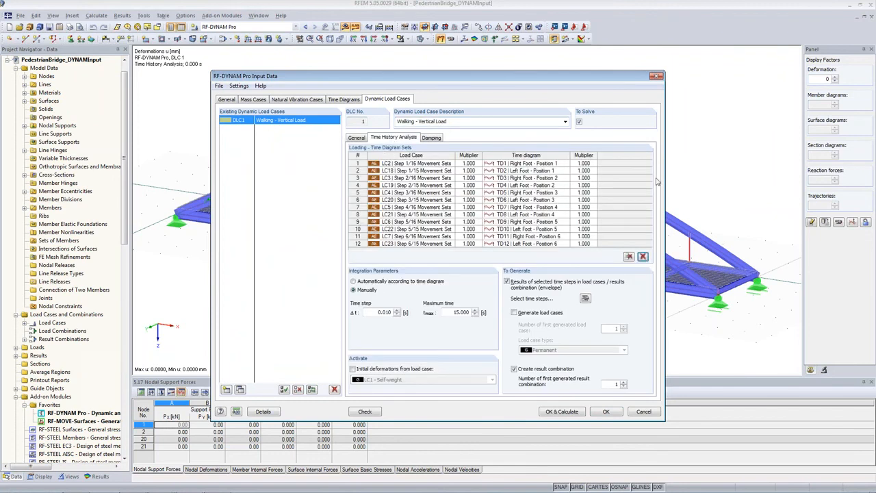
scroll(595, 214, down, 7)
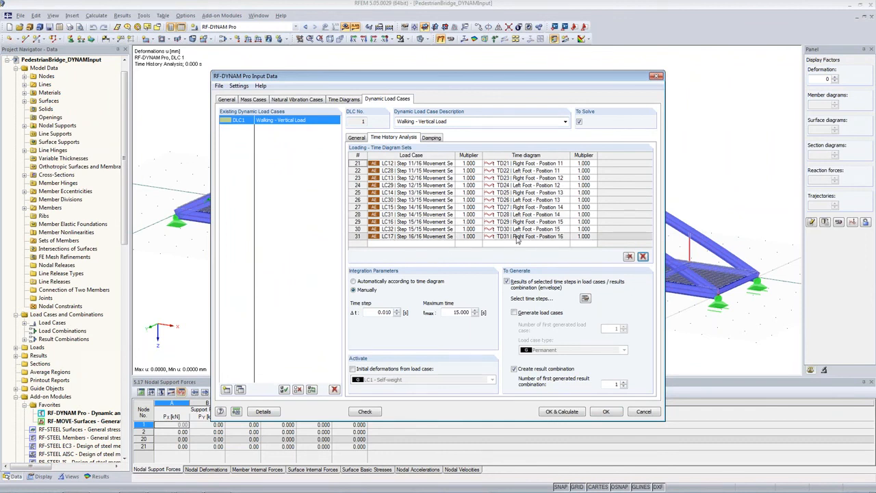
scroll(517, 237, up, 7)
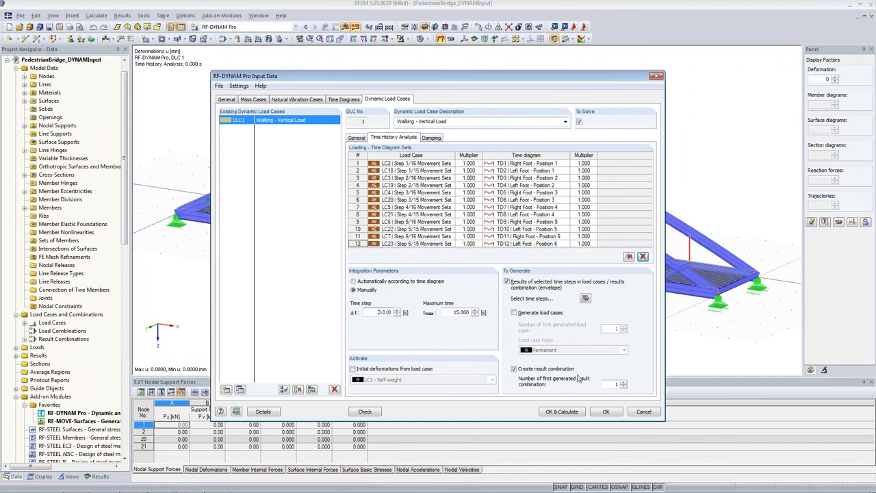
Review the damping and general settings of the Walking - Vertical Load case, and accept the dynamic input data
click(430, 138)
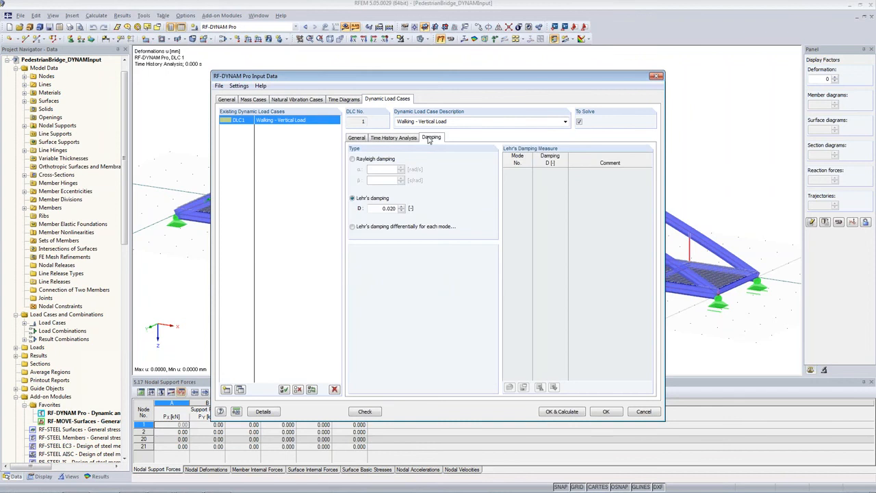
click(385, 138)
click(358, 138)
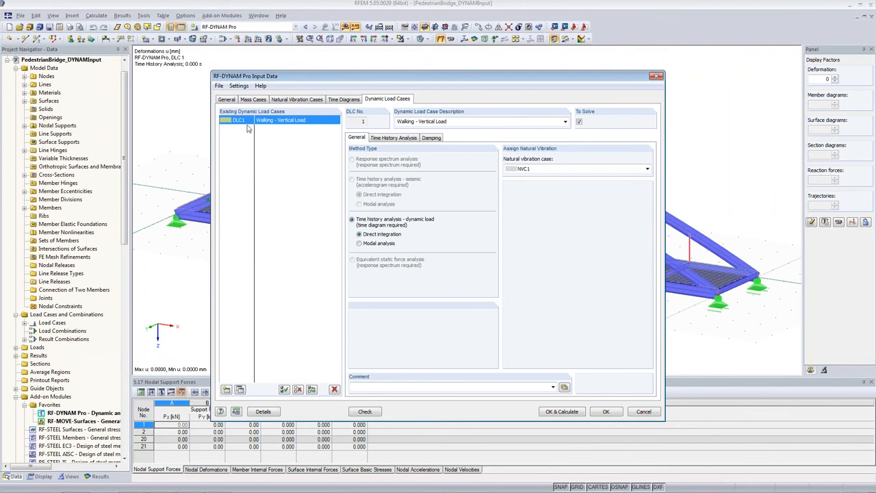
right_click(242, 124)
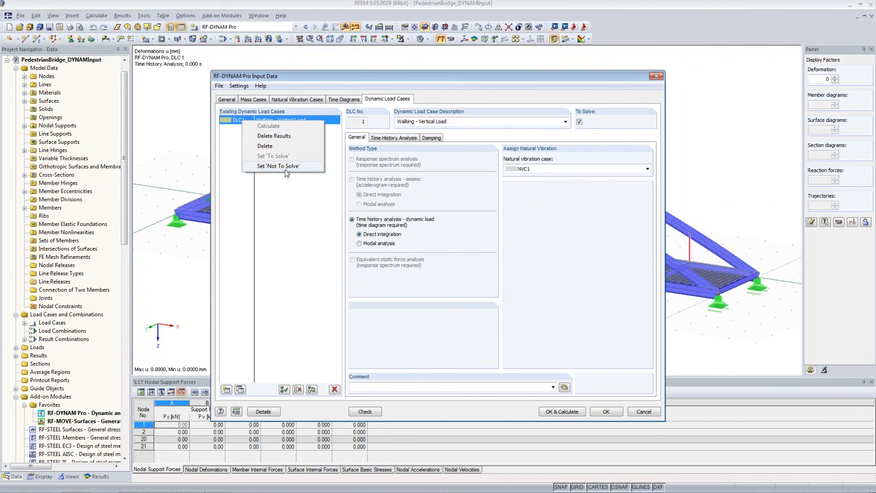
click(221, 118)
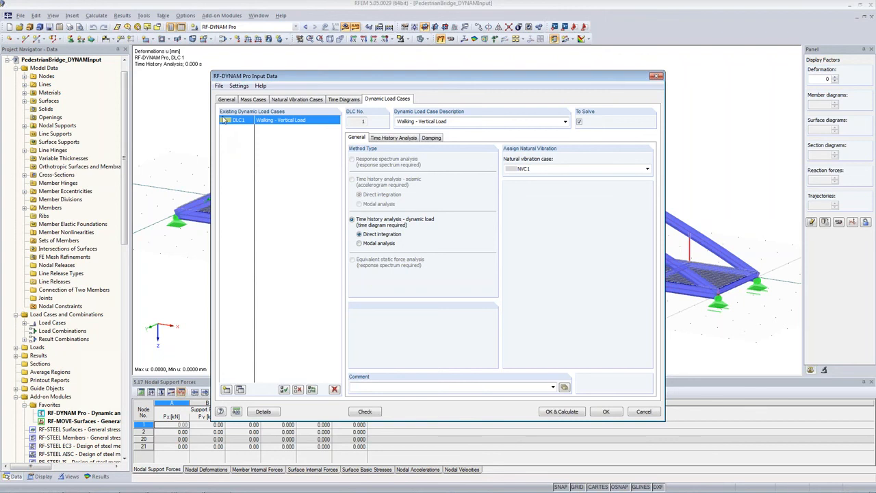
click(607, 412)
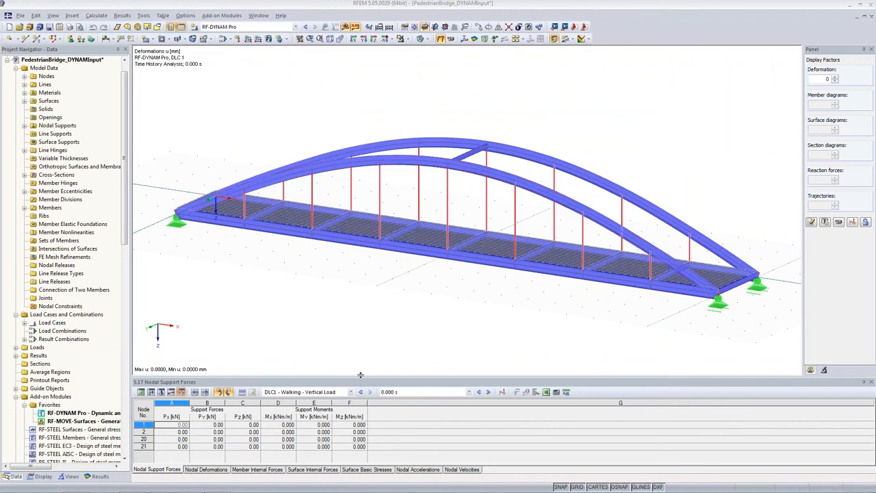
Enlarge the results table area and display the dynamic envelope results for DLC1 - Walking - Vertical Load
drag(374, 376, 374, 287)
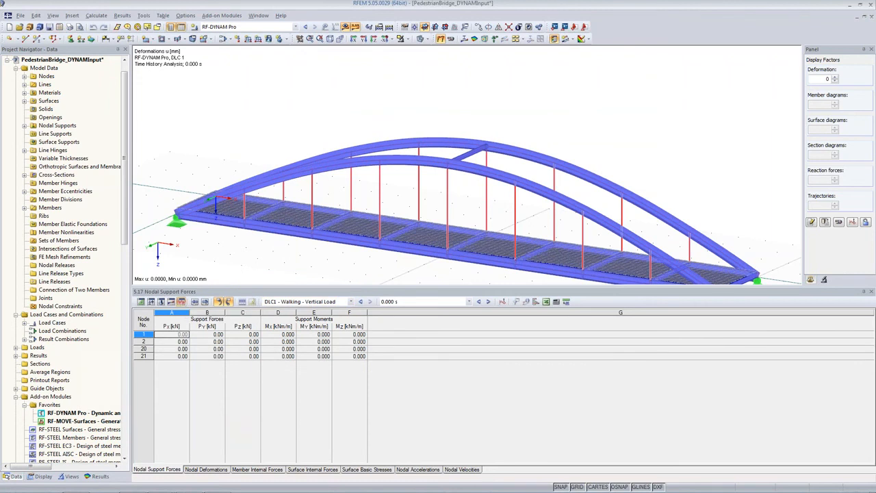
click(294, 302)
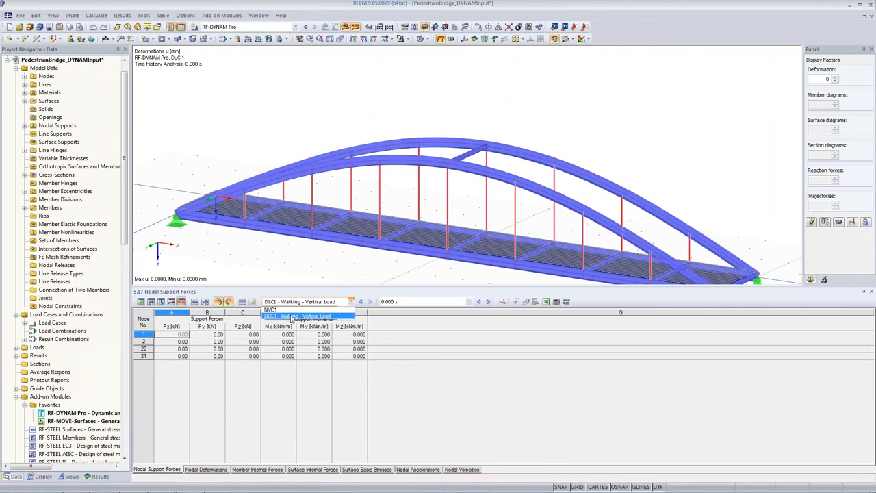
click(295, 316)
click(402, 304)
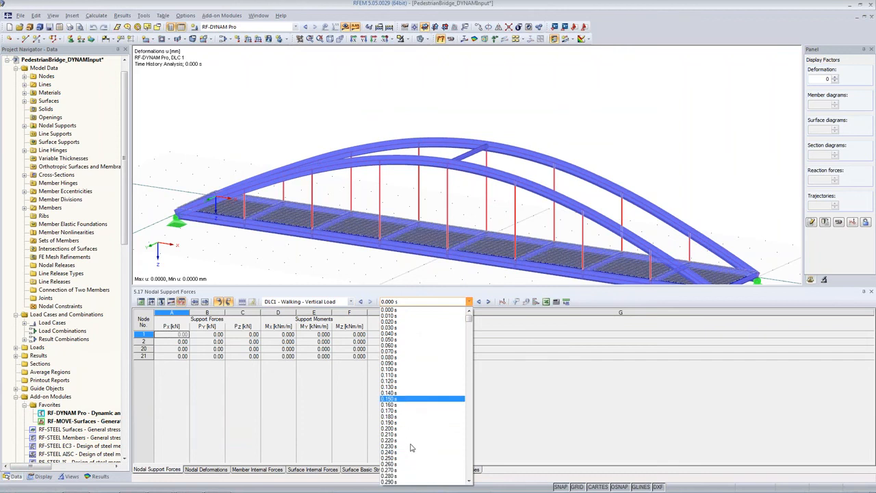
scroll(413, 456, up, 1)
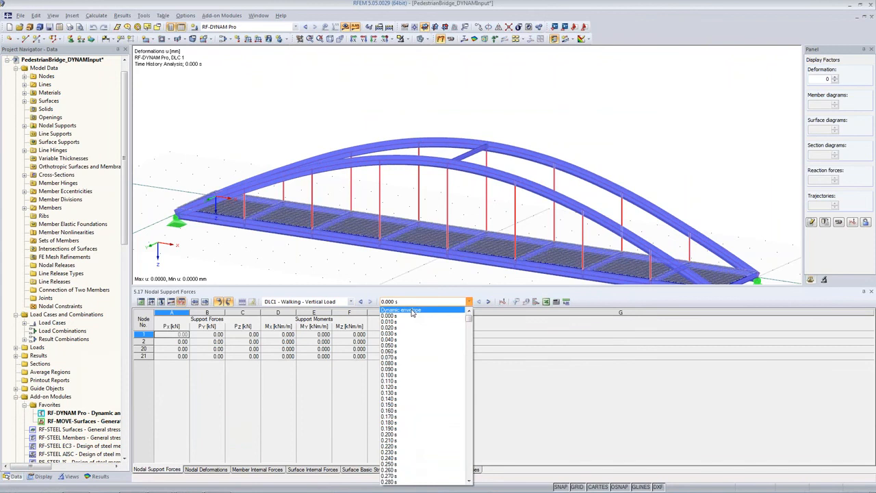
click(404, 310)
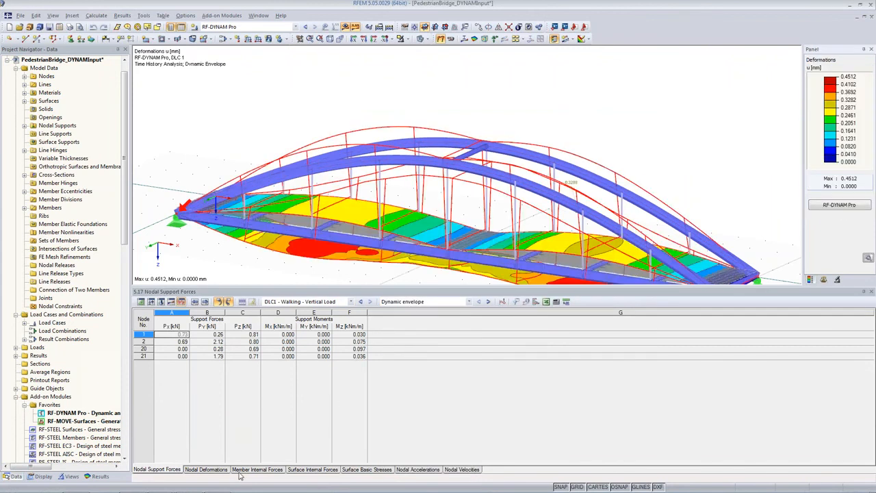
middle_drag(452, 182, 447, 129)
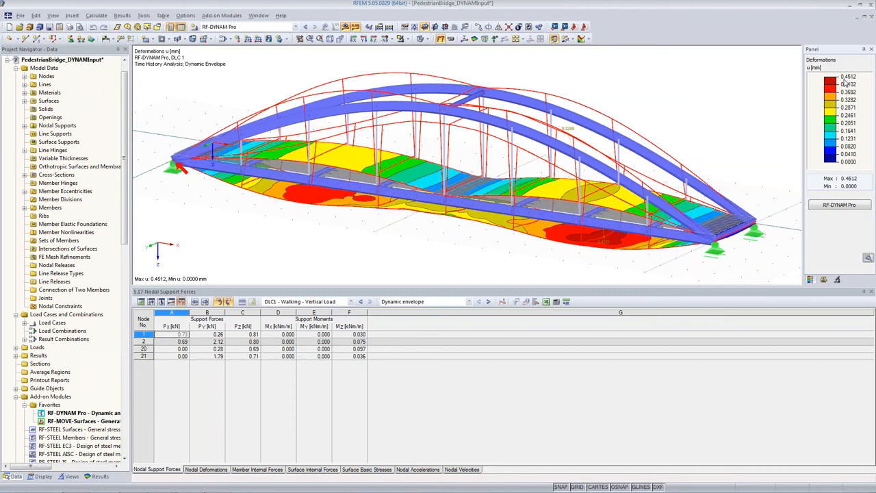
Look through the envelope tables for nodal deformations, member internal forces, nodal accelerations and nodal velocities
click(196, 471)
click(259, 471)
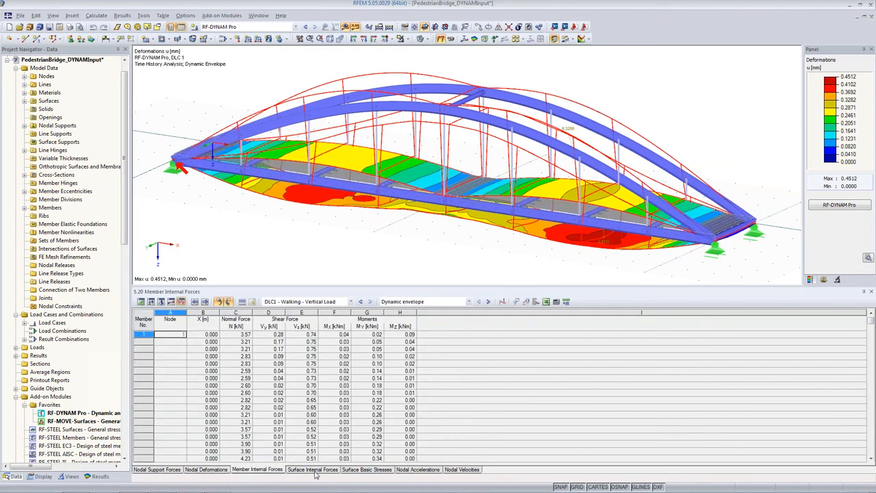
click(405, 472)
click(465, 470)
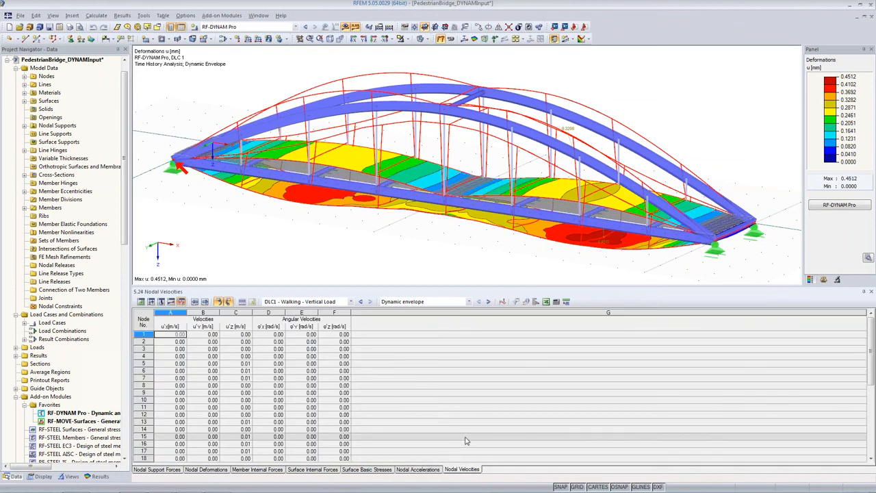
Open the units and decimal places for RF-DYNAM Pro results and choose m/s^2 for time history accelerations
click(567, 302)
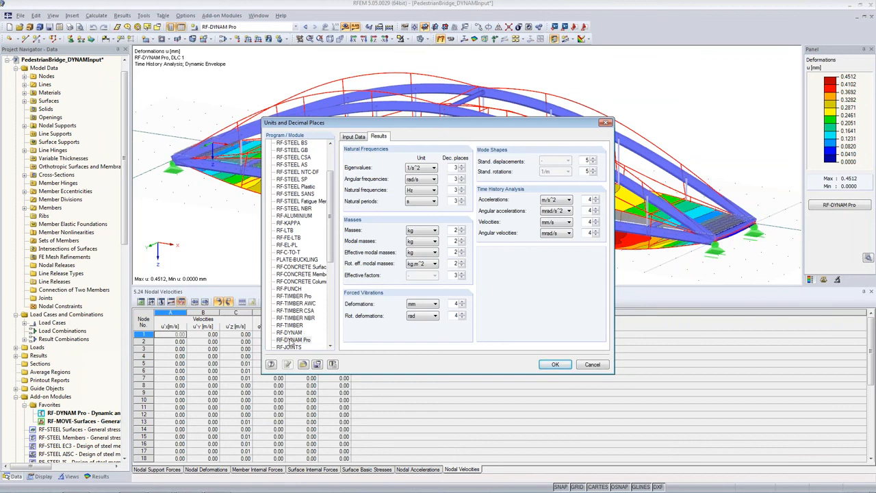
click(292, 340)
drag(331, 240, 330, 200)
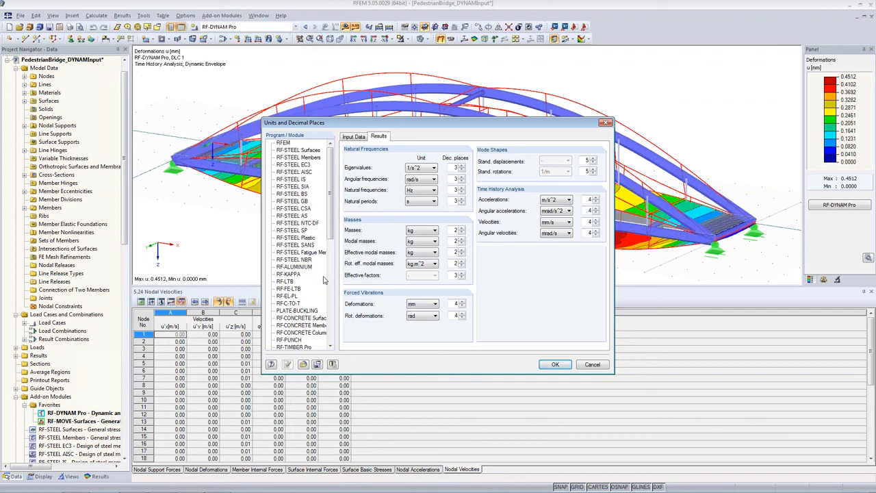
scroll(304, 239, down, 5)
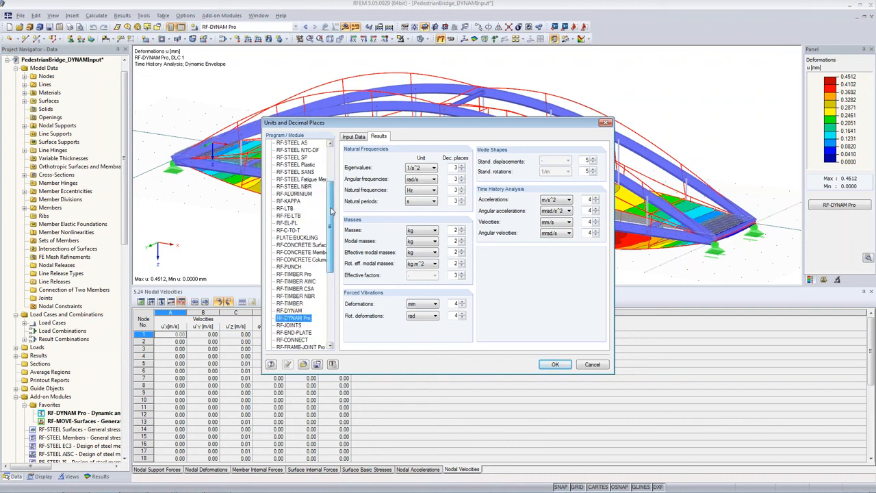
click(301, 282)
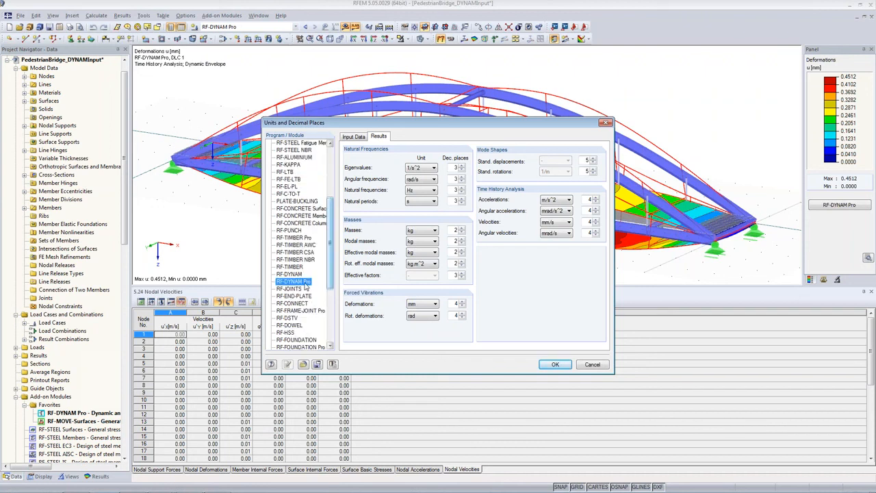
click(382, 139)
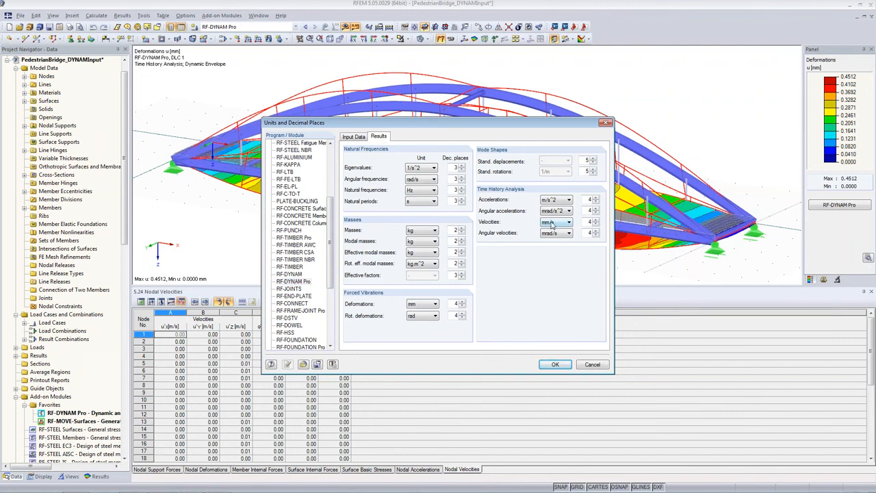
click(555, 200)
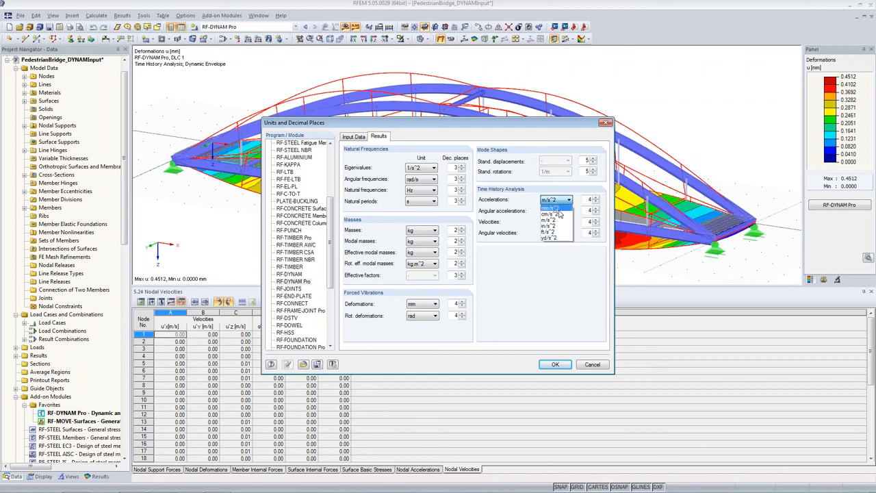
click(560, 220)
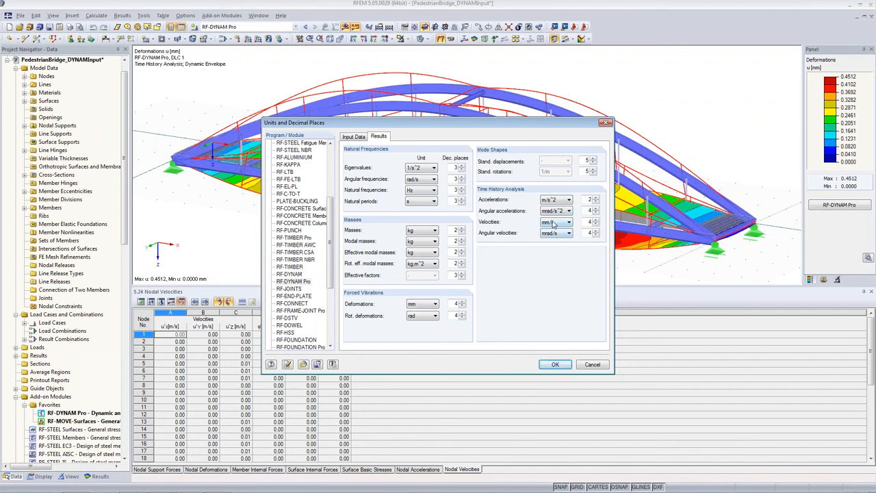
Choose mm/s for velocities and mrad/s^2 for angular accelerations, with four decimal places for accelerations
click(553, 225)
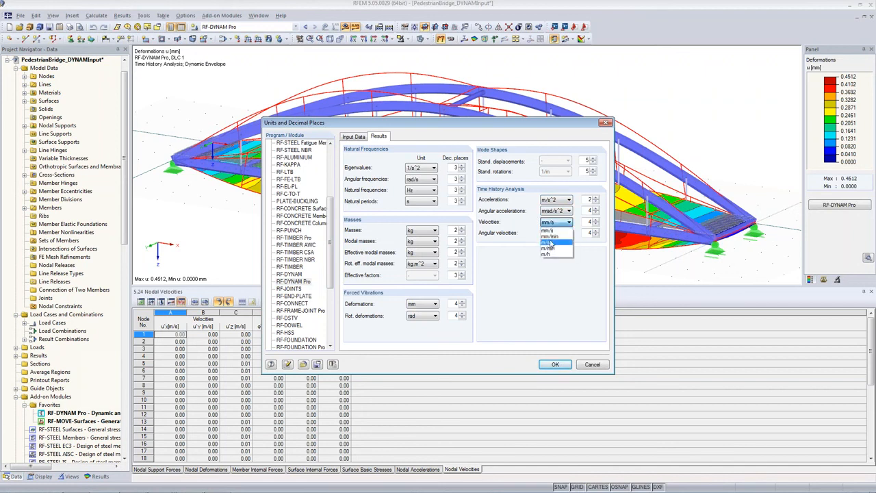
click(550, 228)
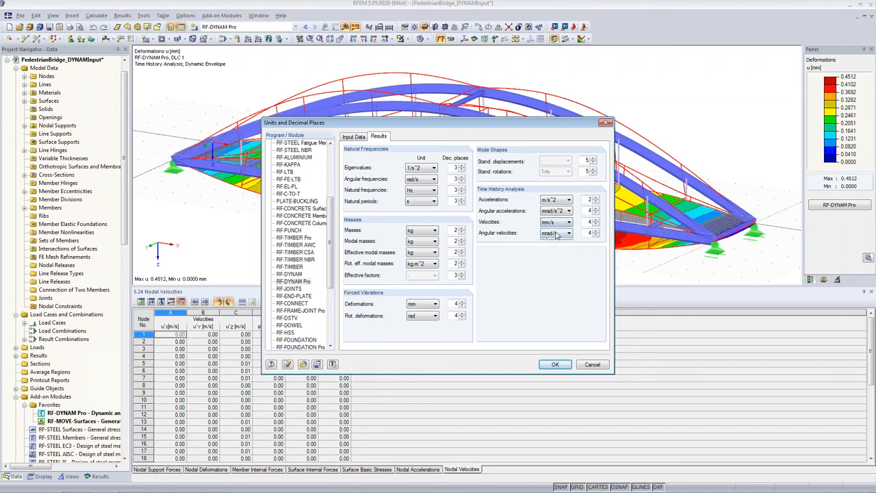
click(557, 234)
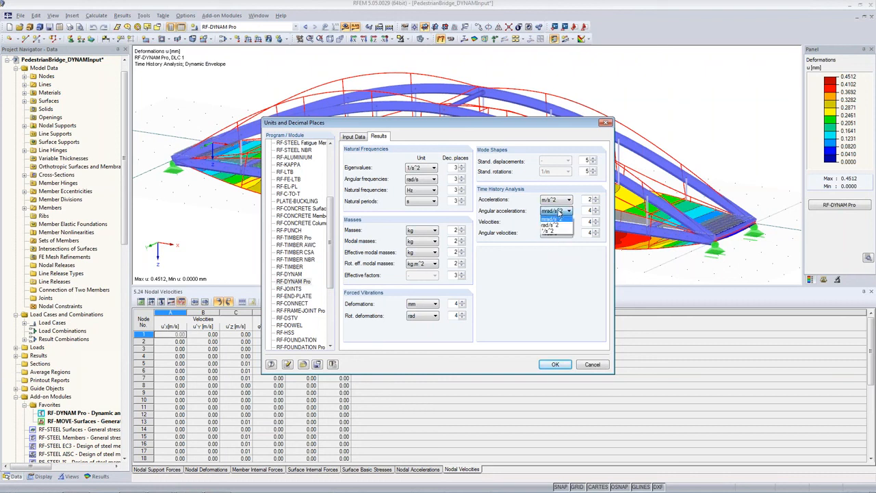
click(558, 219)
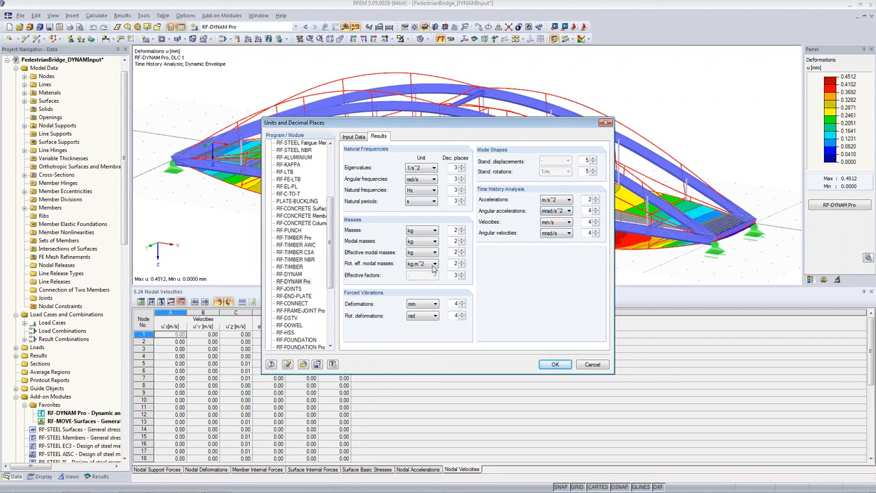
click(424, 232)
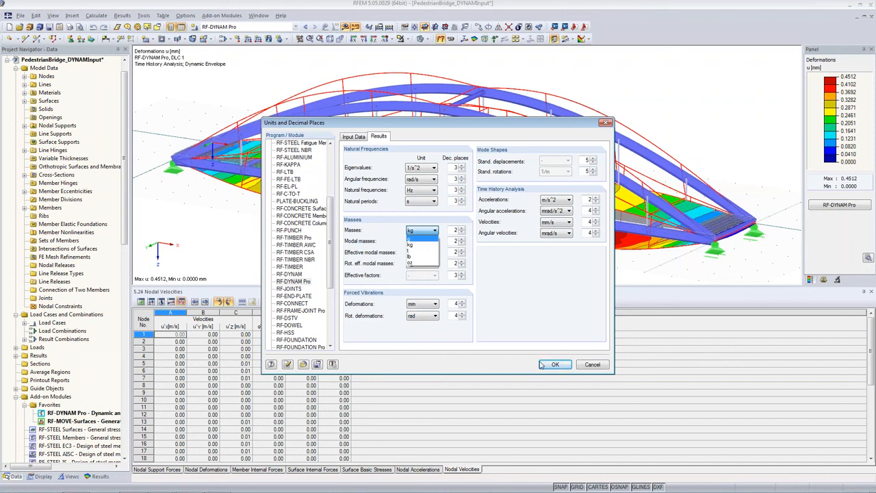
click(537, 388)
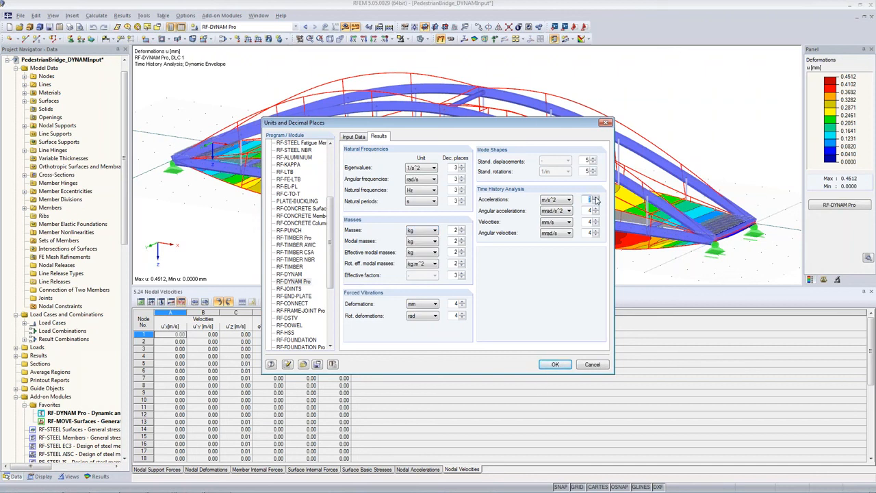
Check the RF-DYNAM Pro input data units and RFEM's length unit options, and apply the unit settings
click(355, 137)
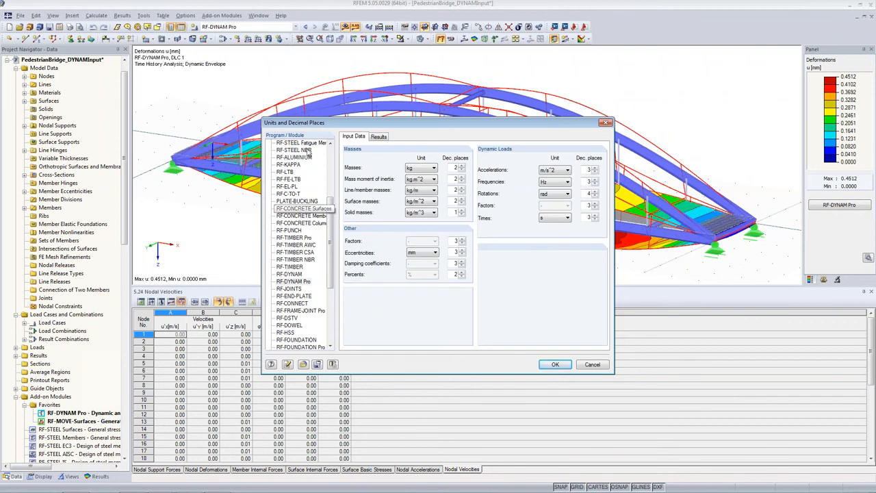
scroll(312, 178, up, 5)
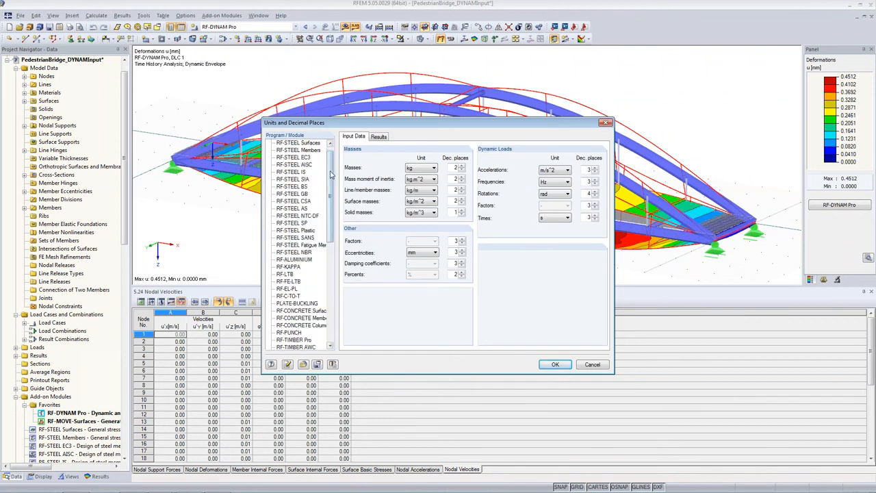
scroll(331, 176, up, 1)
click(282, 143)
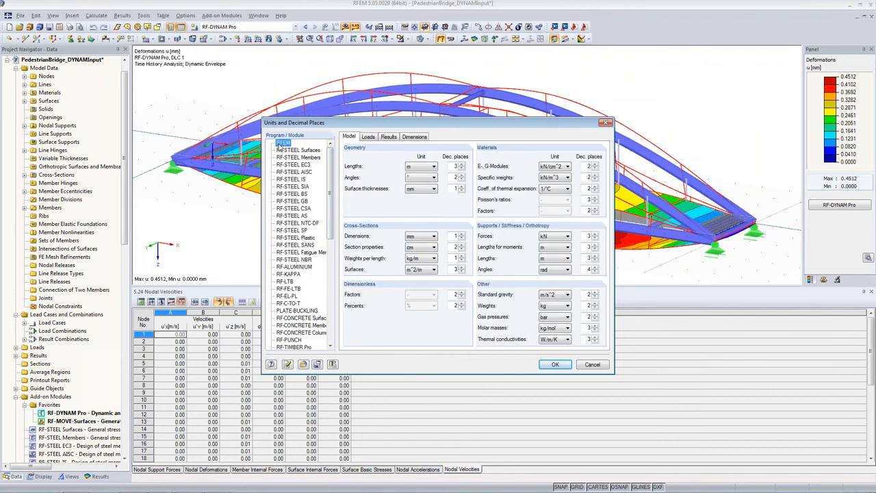
click(411, 167)
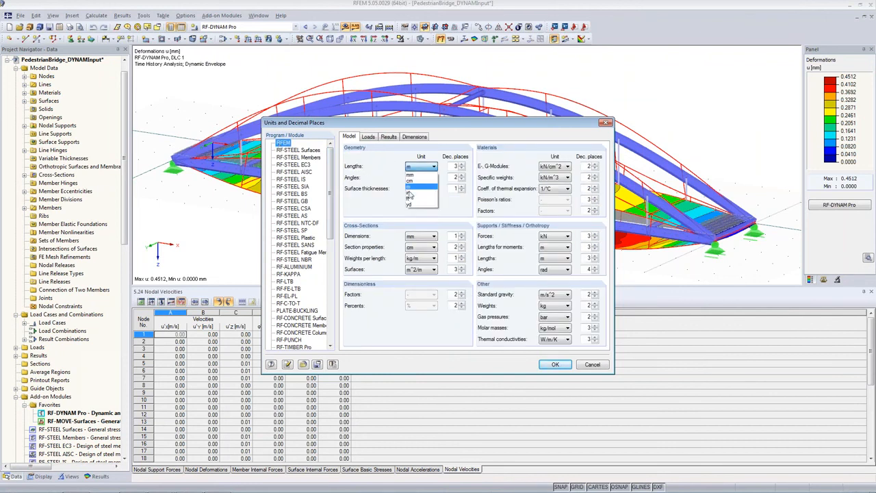
click(551, 363)
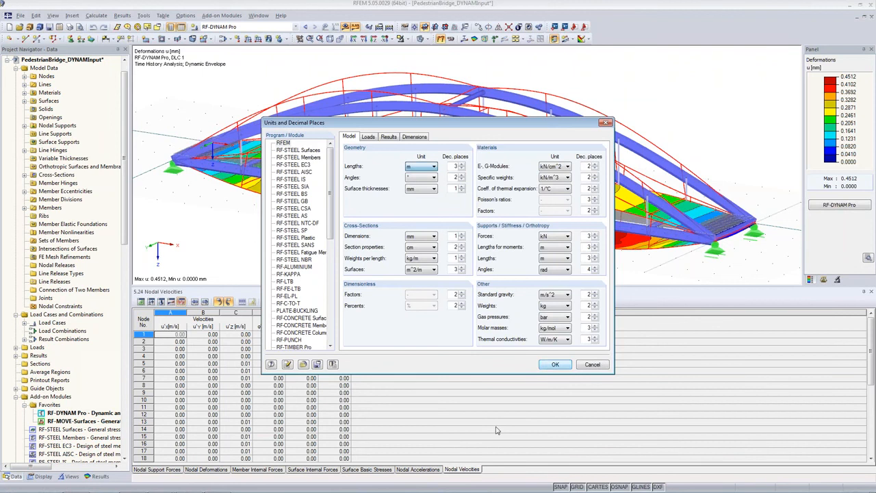
click(556, 365)
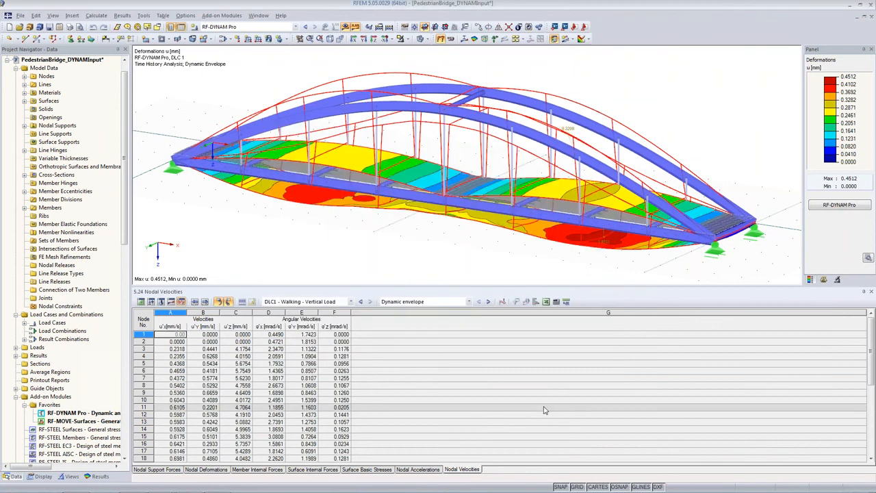
Show the nodal accelerations of the dynamic envelope and open the Time Course Monitor, placing it clear of the bridge model
click(415, 469)
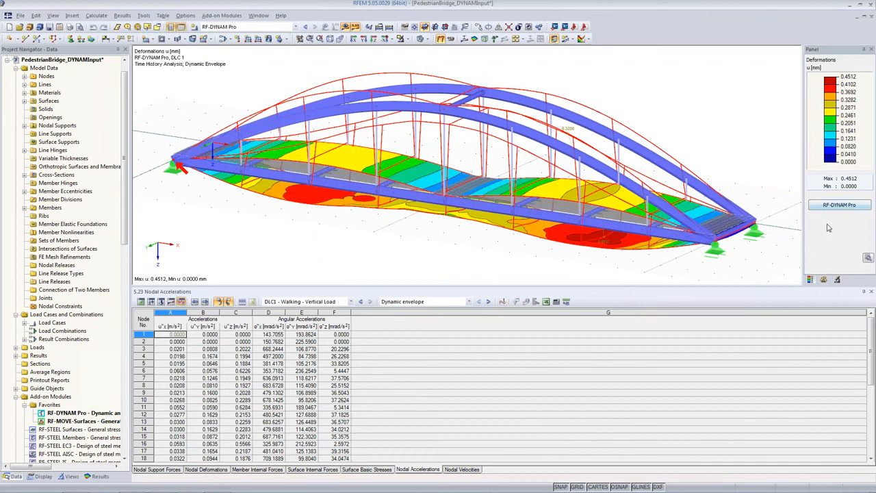
click(824, 279)
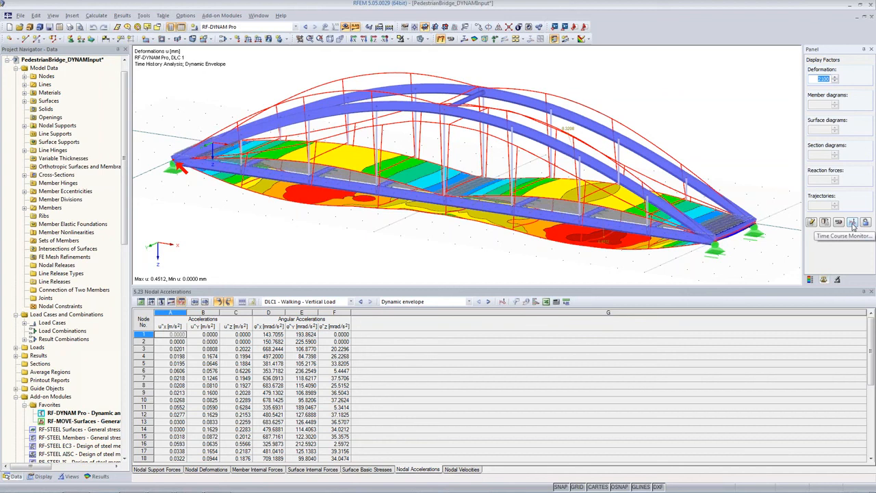
click(852, 221)
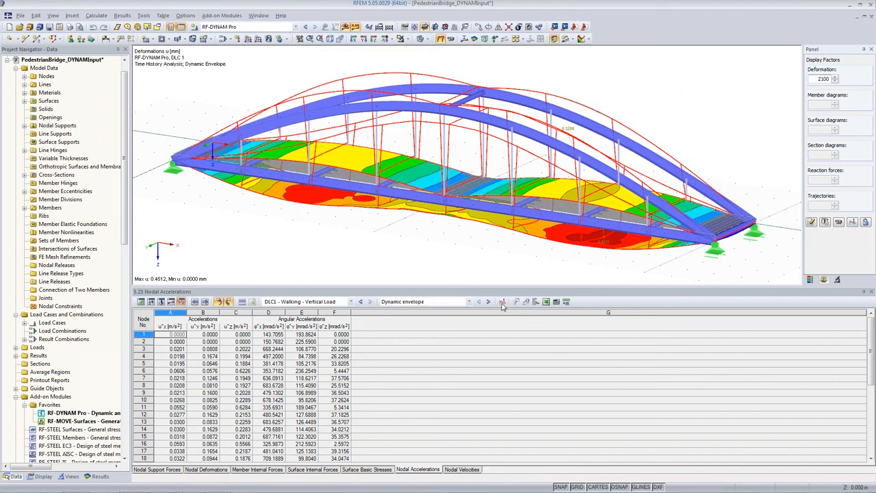
drag(277, 18, 761, 279)
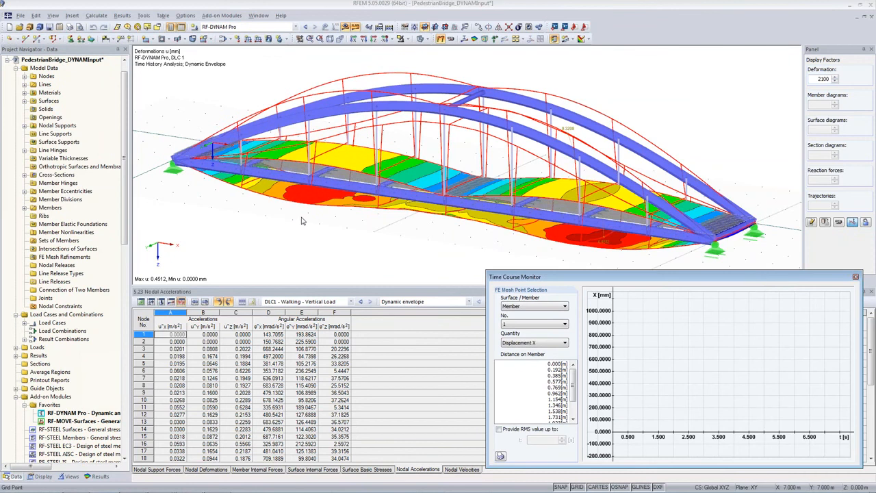
Hide the deformation results and display the bridge deck in wireframe
scroll(305, 135, up, 3)
scroll(305, 135, down, 3)
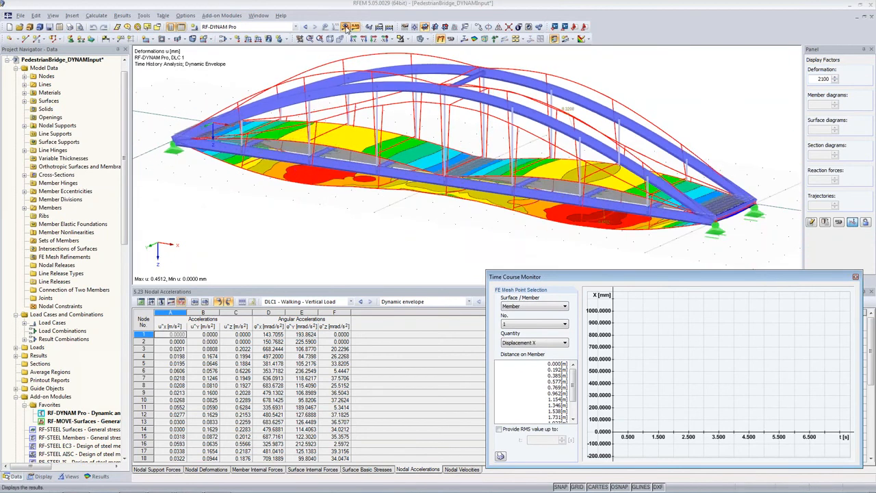
click(346, 27)
scroll(267, 136, up, 5)
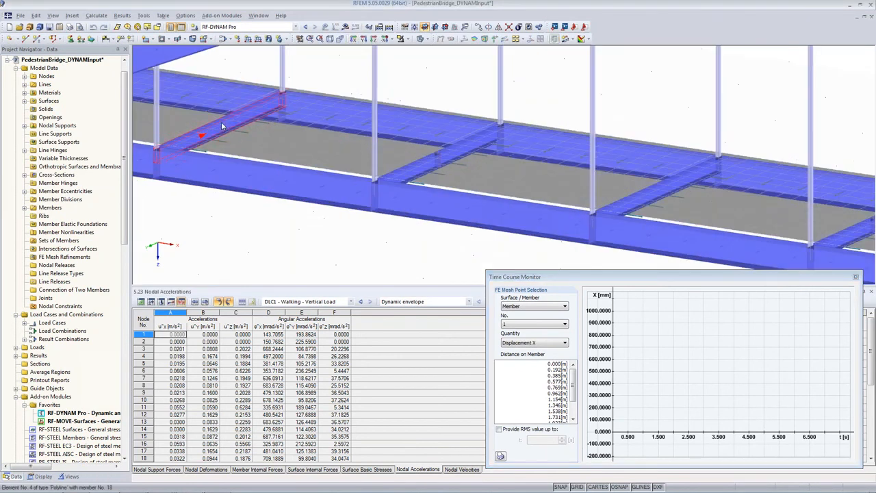
click(422, 38)
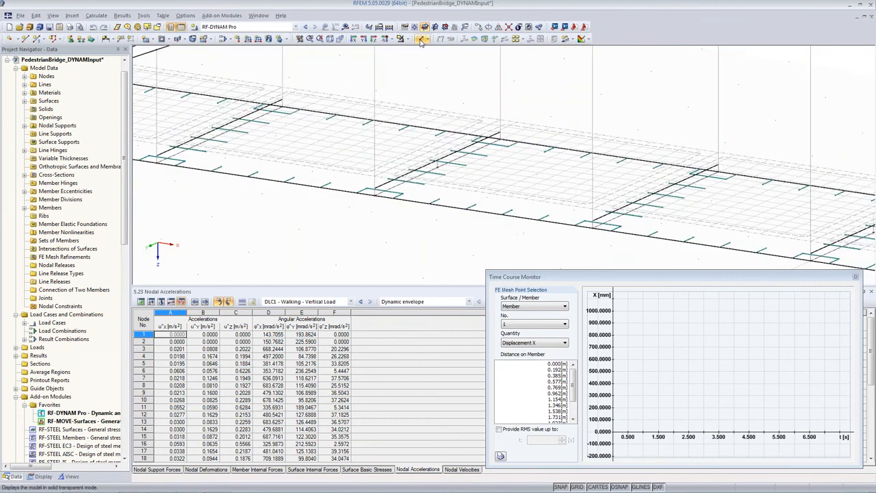
click(220, 128)
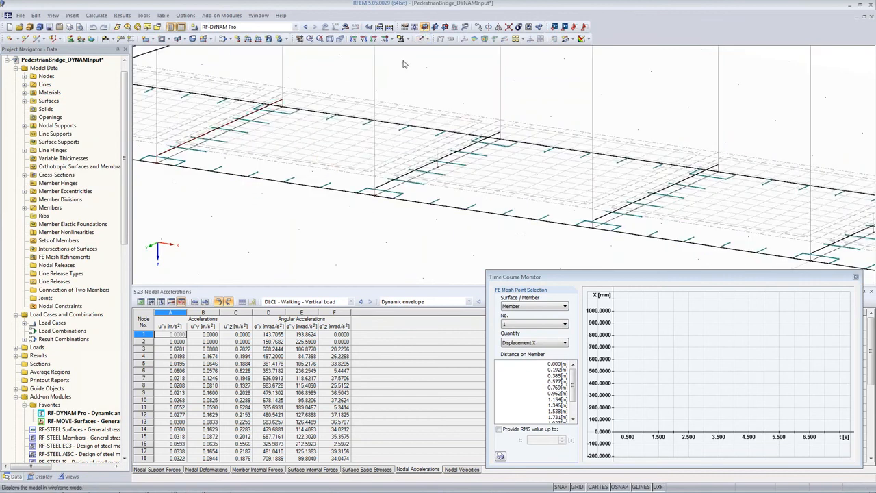
Turn on numbering for the nodes and switch off the numbers of lines, surfaces, solids, orthotropies, nodal supports, members and FE mesh
right_click(312, 217)
click(43, 477)
scroll(48, 396, down, 3)
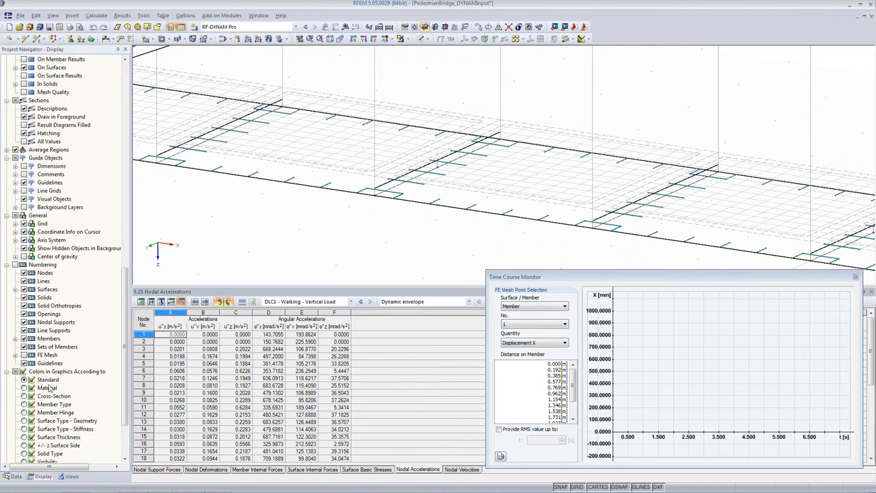
click(22, 216)
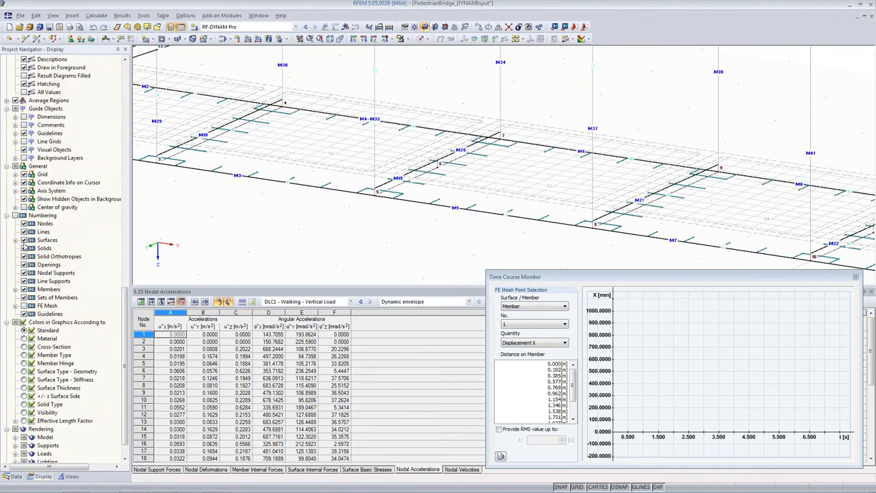
click(24, 240)
click(24, 256)
click(25, 290)
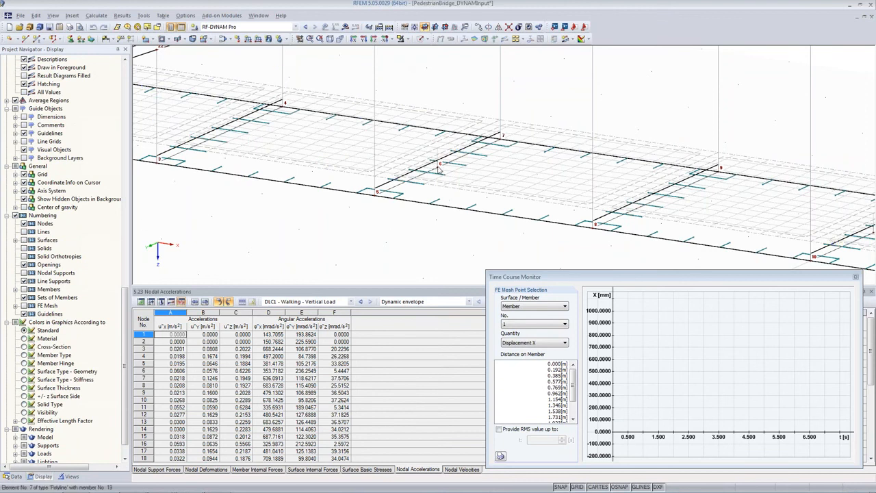
Locate the numbered midspan deck nodes along the bridge and return the model to the solid transparent display
scroll(439, 168, down, 5)
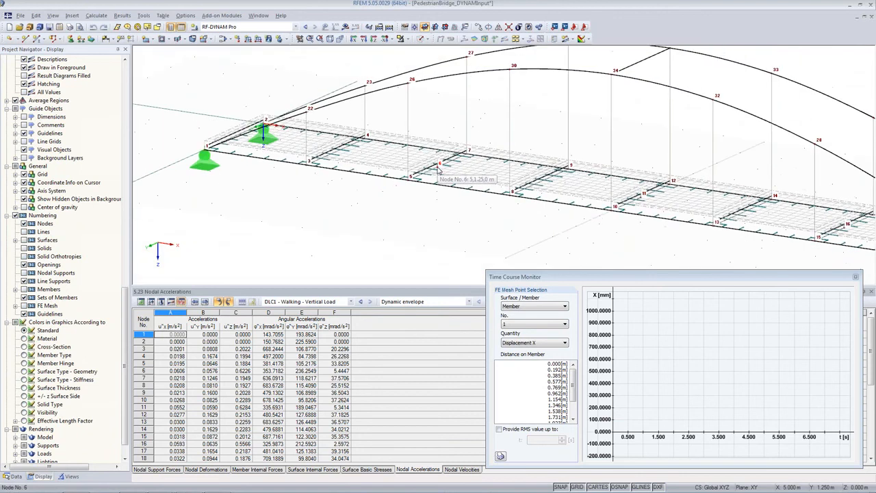
middle_drag(449, 225, 267, 186)
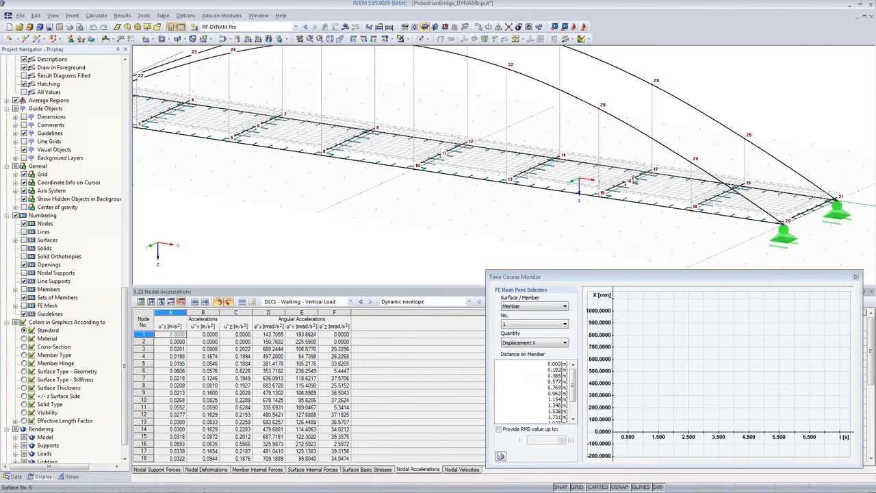
scroll(485, 218, down, 2)
middle_drag(404, 194, 443, 211)
click(421, 39)
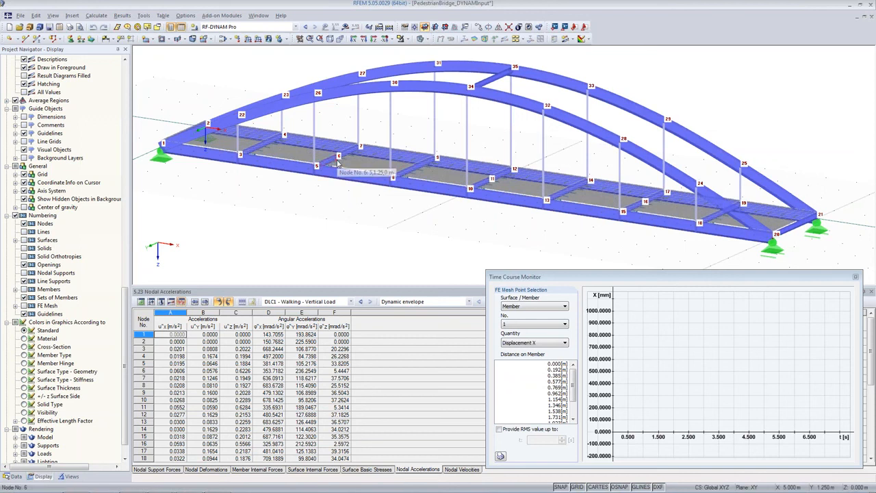
Plot the Displacement Z time course of node 6 and provide its RMS value up to 15 s
click(338, 161)
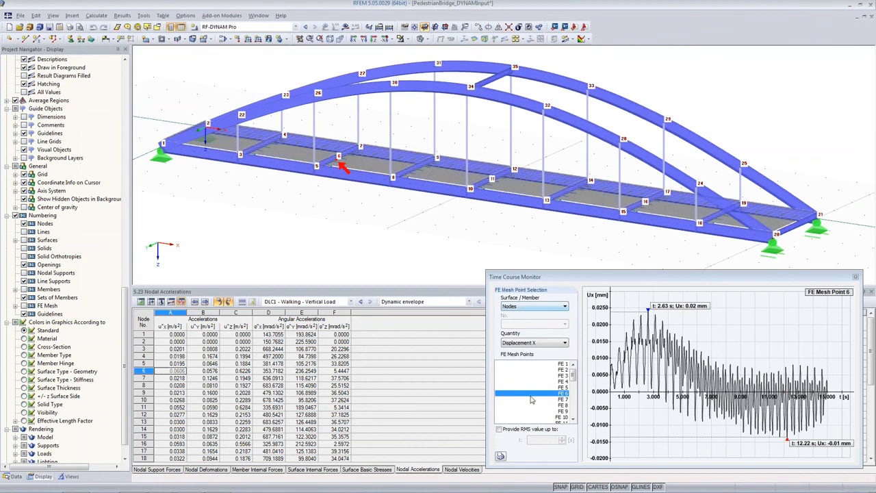
click(538, 343)
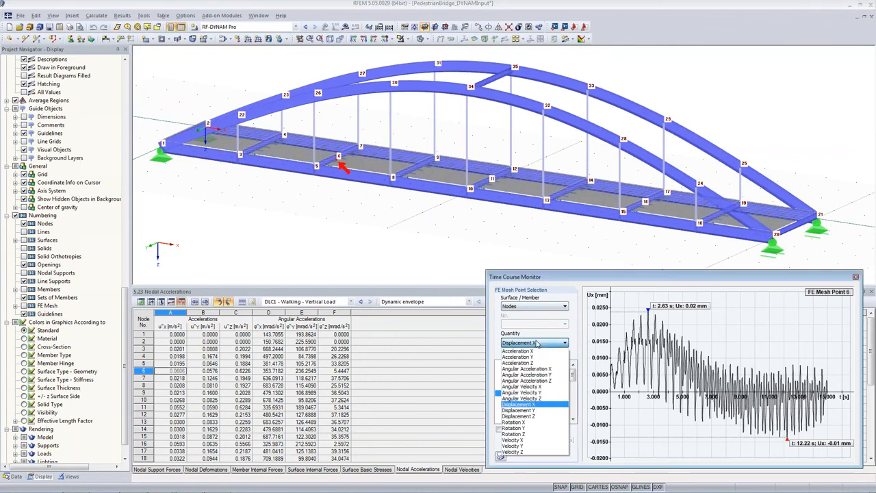
click(533, 416)
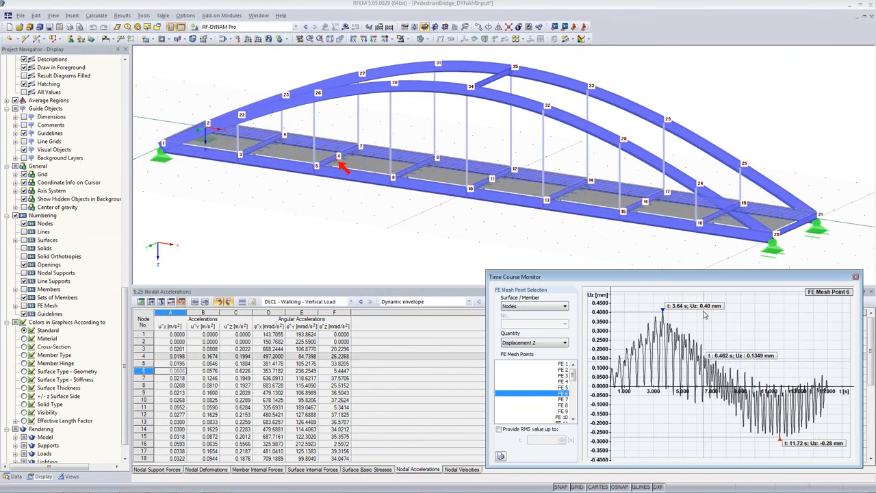
click(500, 430)
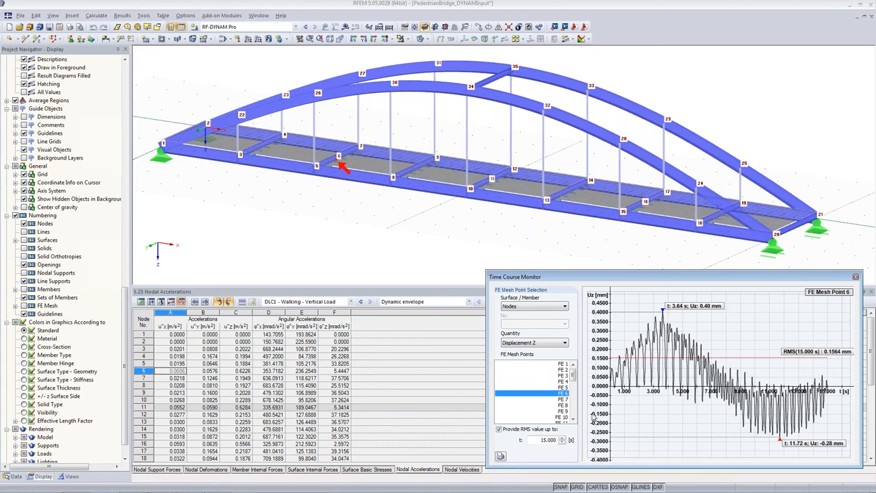
Switch the time course to Acceleration Z and overlay FE mesh points 11 and 16 on point 6
click(525, 345)
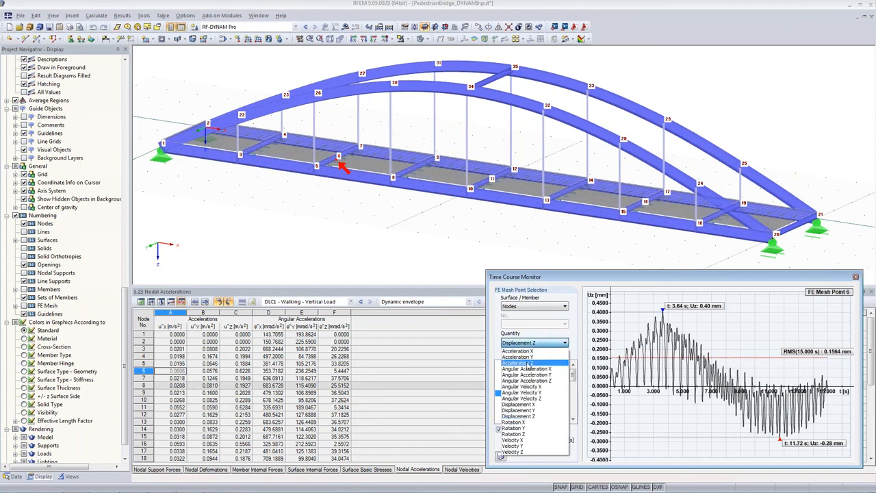
click(521, 363)
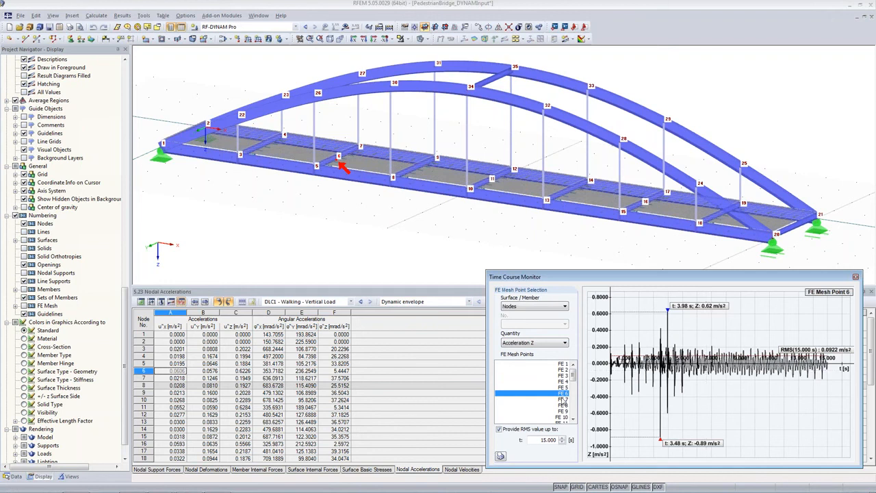
drag(574, 380, 575, 382)
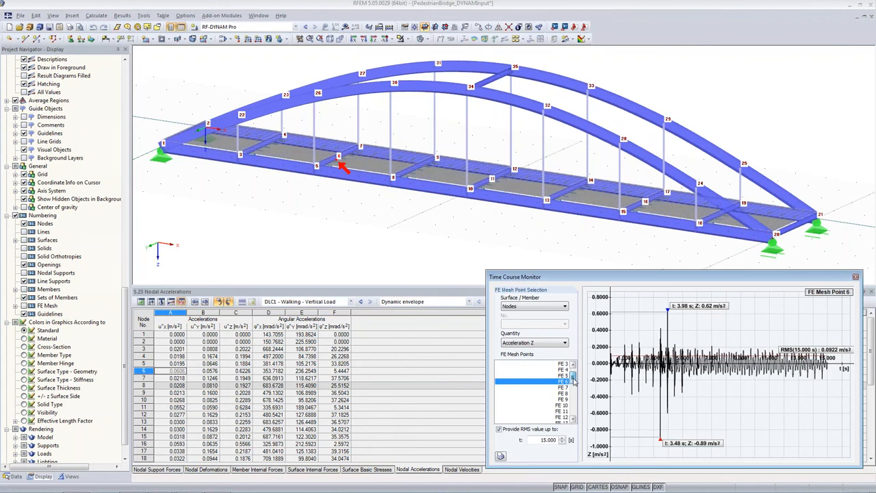
ctrl+click(558, 412)
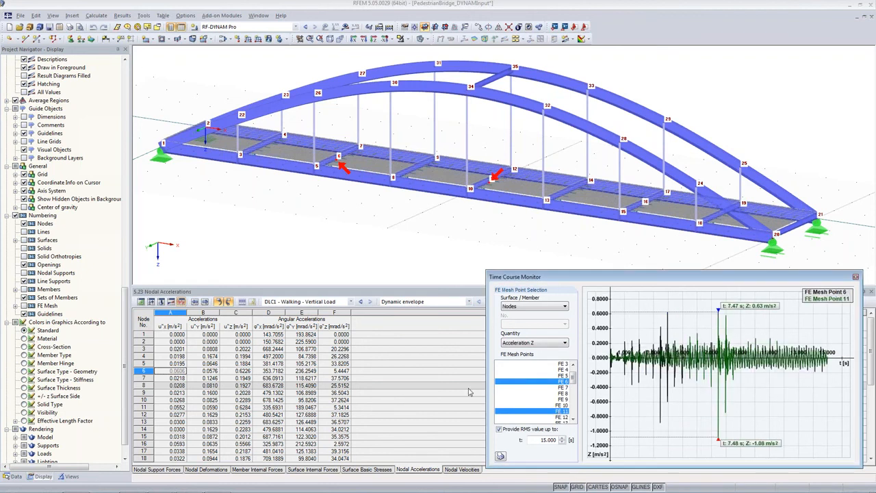
scroll(552, 404, down, 2)
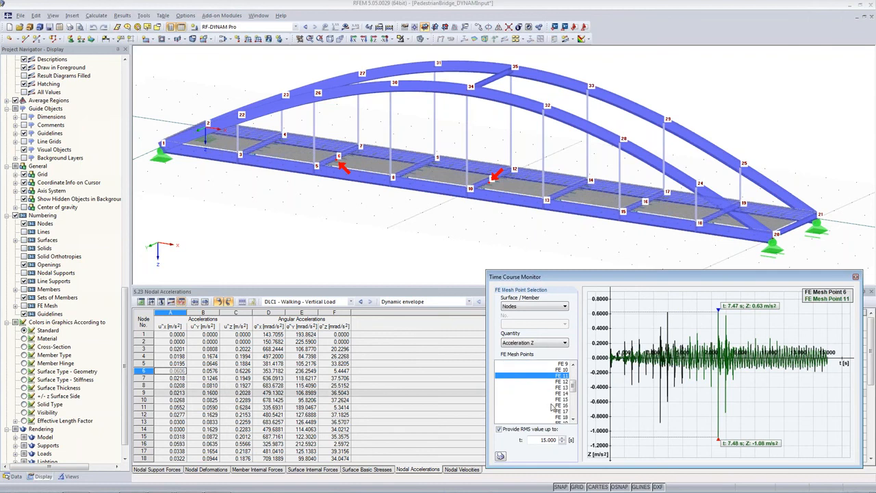
ctrl+click(552, 406)
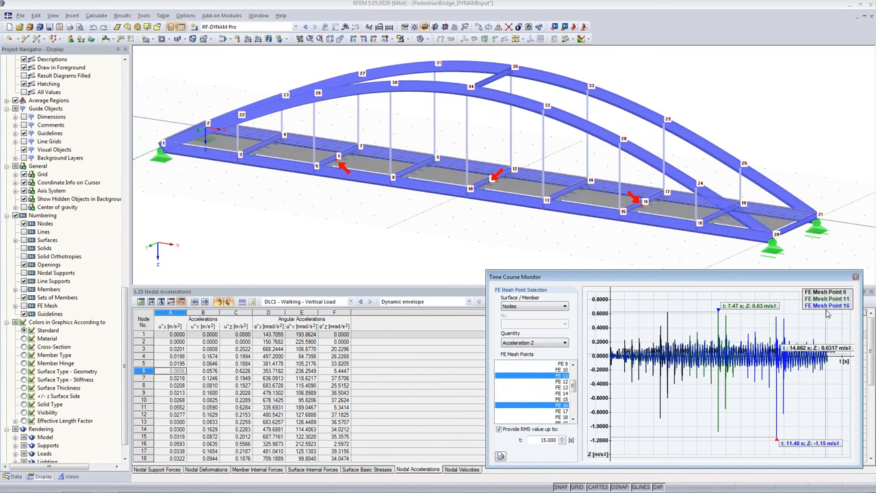
Compare the Displacement Z curves of FE mesh points 6, 11 and 16, and return to Acceleration Z
click(520, 343)
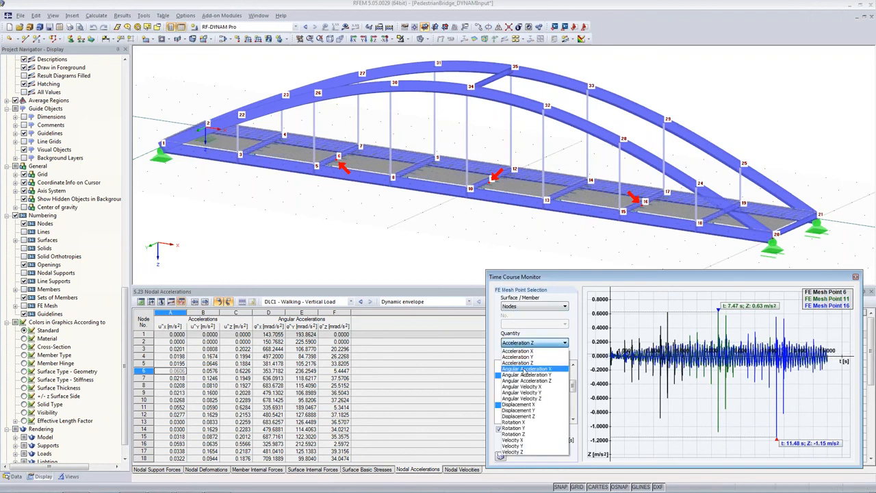
click(531, 416)
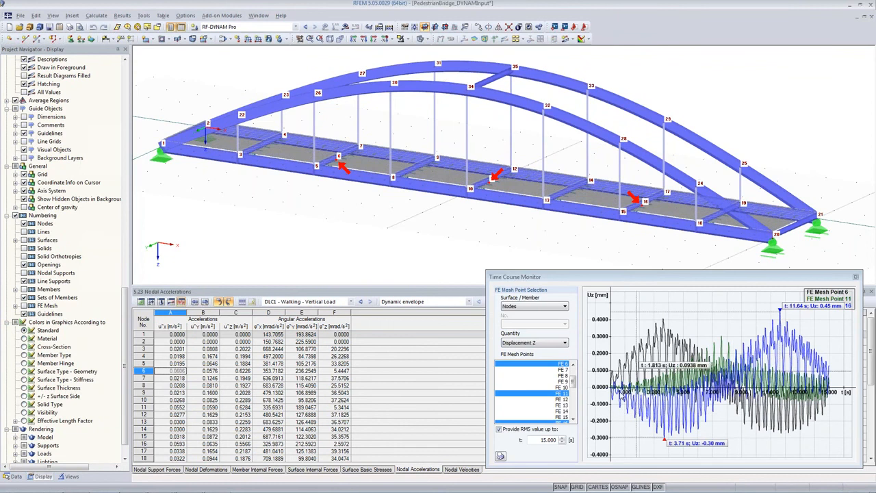
click(541, 344)
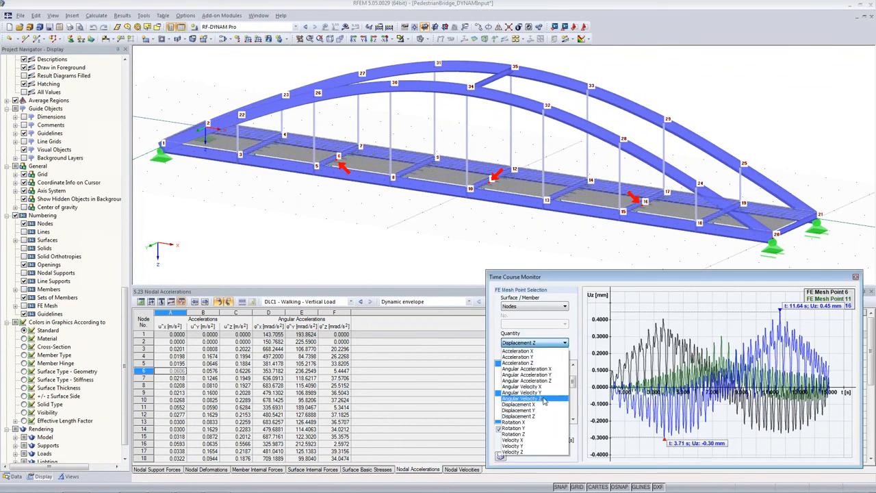
click(533, 363)
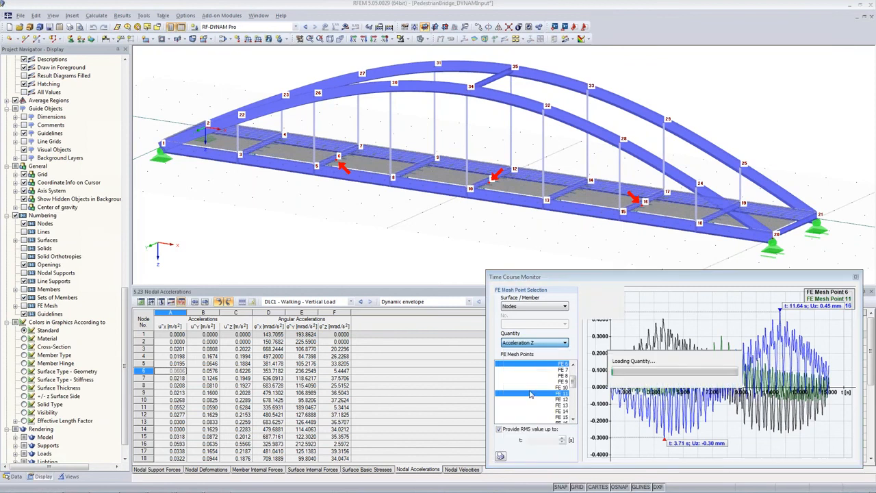
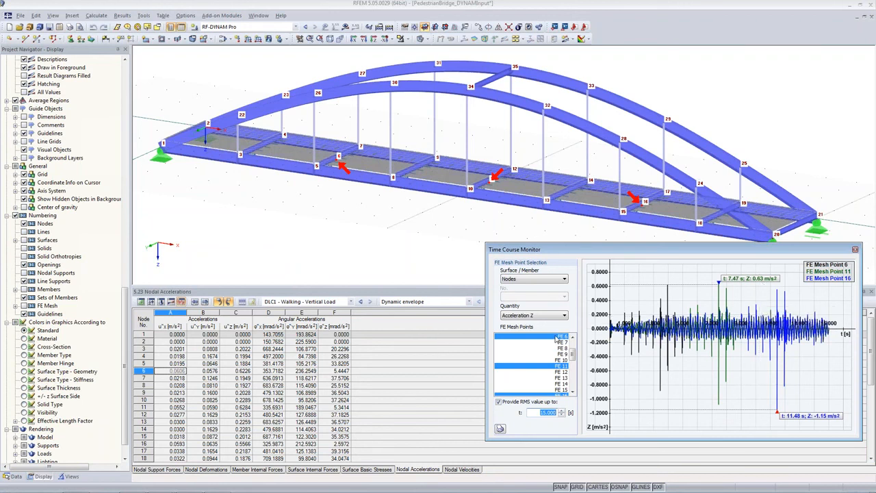
Limit the Acceleration Z time course to FE mesh point 6
click(556, 336)
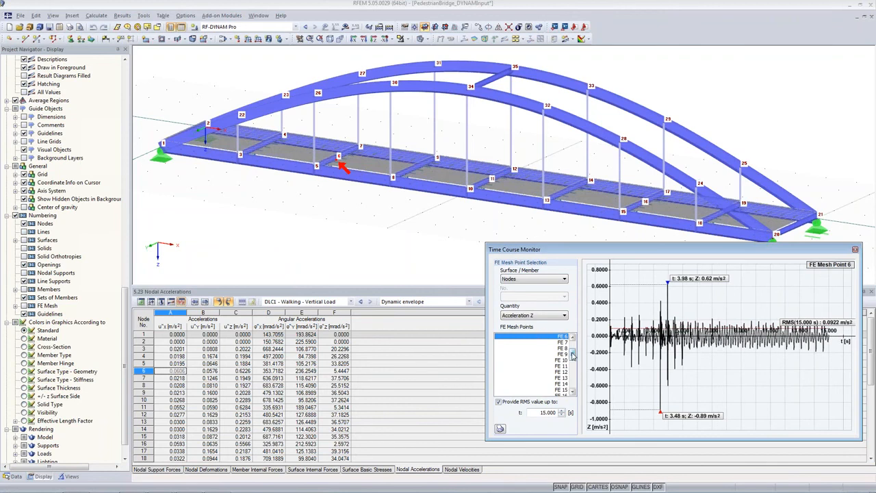
scroll(573, 342, up, 1)
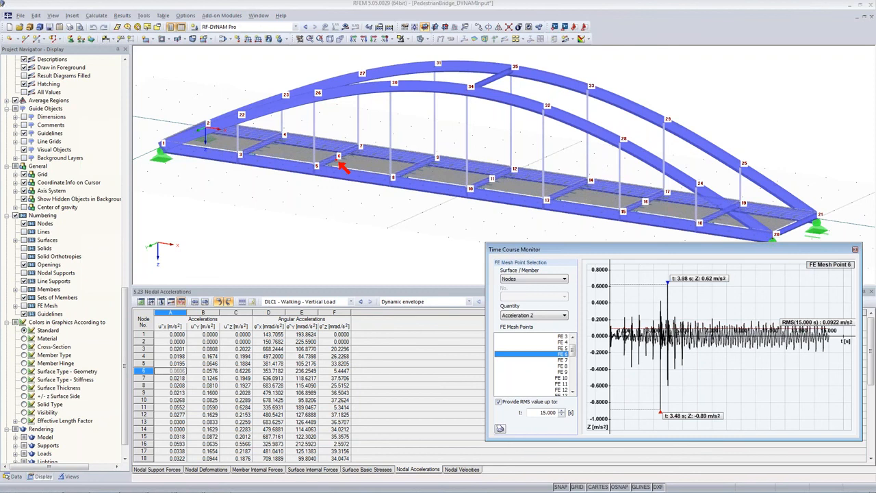
Display the loads of LC2 and step through the RF-MOVE-Surfaces movement load cases up to LC7
click(261, 27)
scroll(260, 44, up, 3)
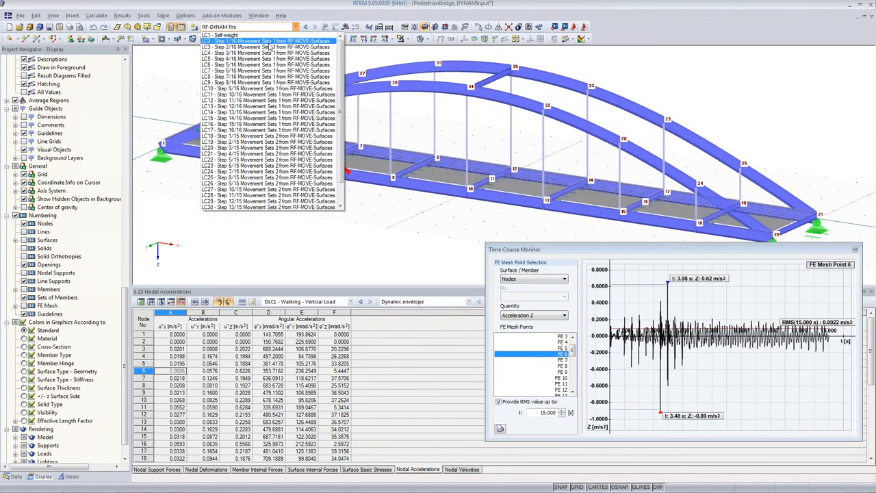
click(255, 42)
click(326, 27)
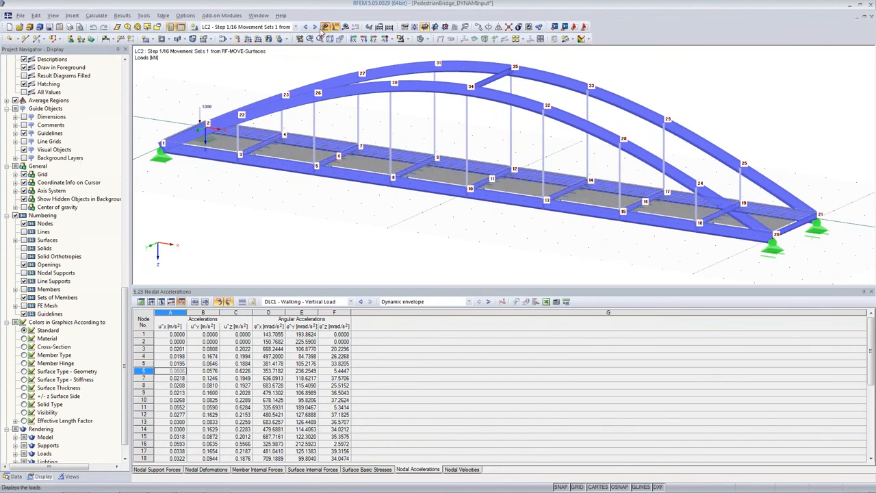
click(315, 27)
click(315, 27)
click(315, 27)
click(315, 27)
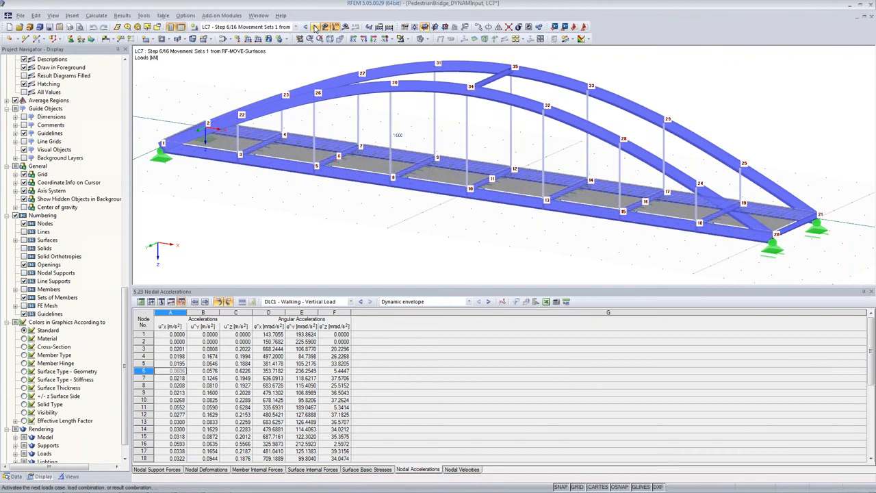
Review the pedestrian load parameters G, N and fs in the model's parameter list
click(36, 15)
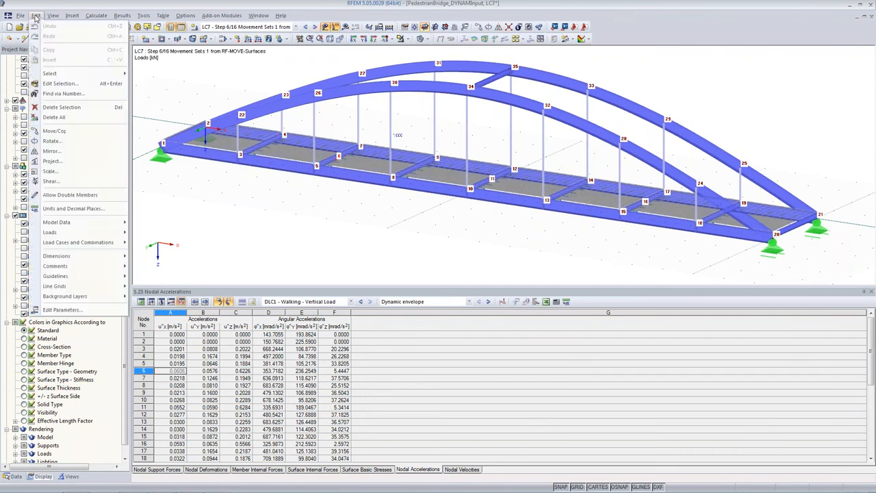
click(60, 310)
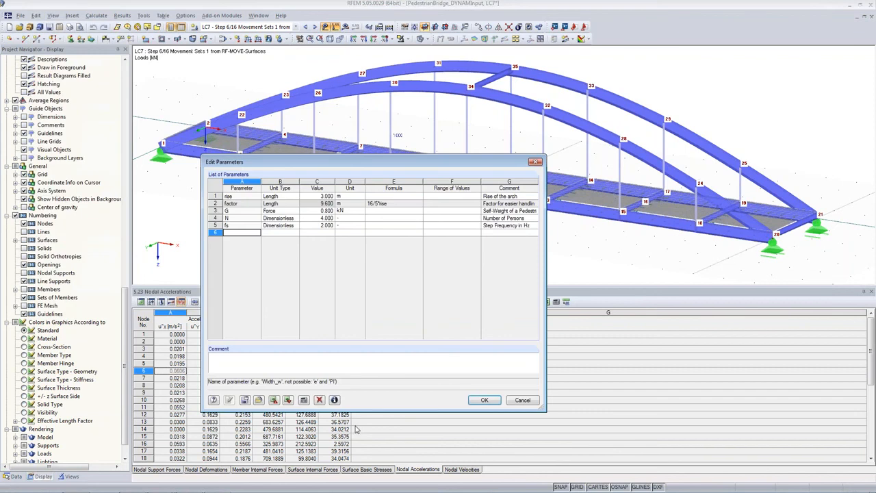
mouse_move(236, 210)
mouse_down()
mouse_move(238, 218)
mouse_move(321, 226)
mouse_move(239, 211)
mouse_up()
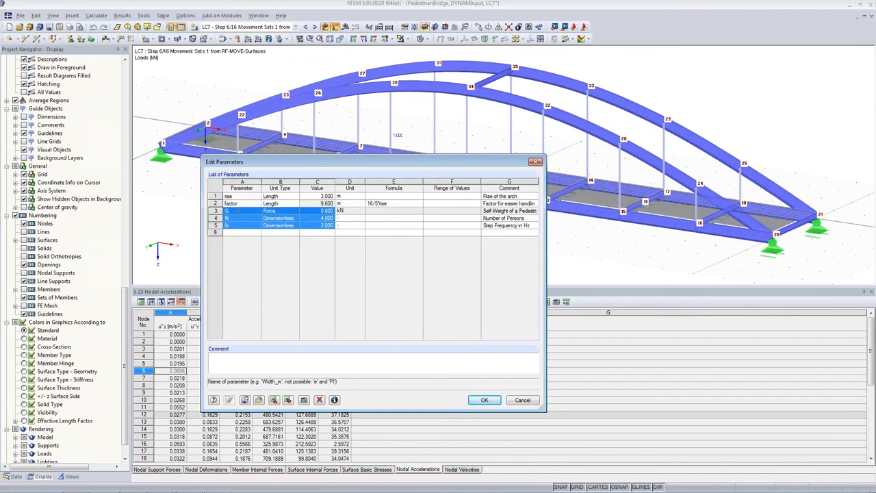
click(241, 218)
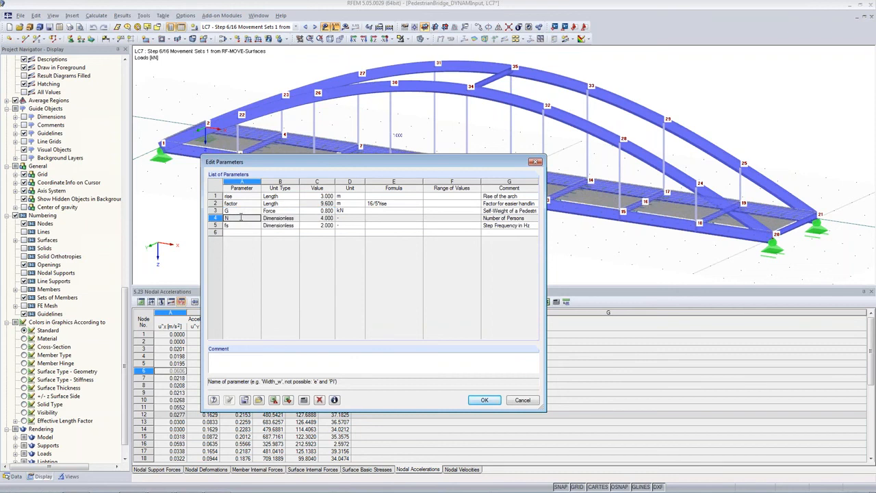
click(236, 226)
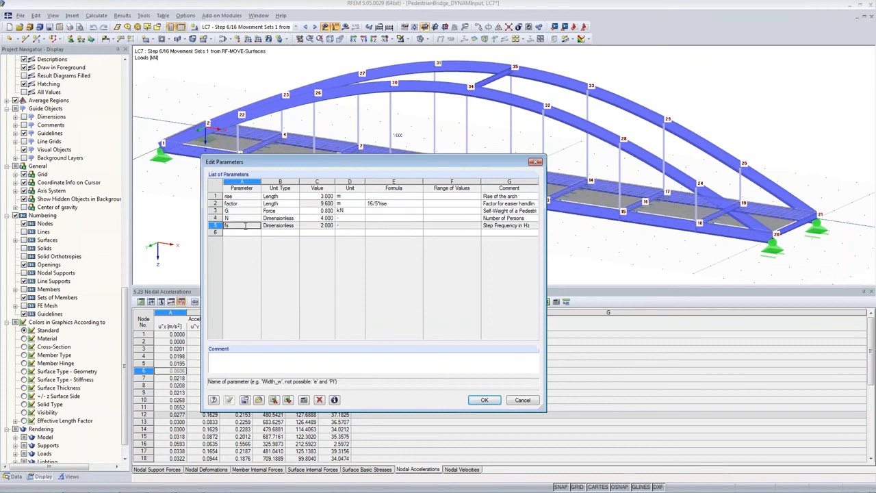
click(317, 226)
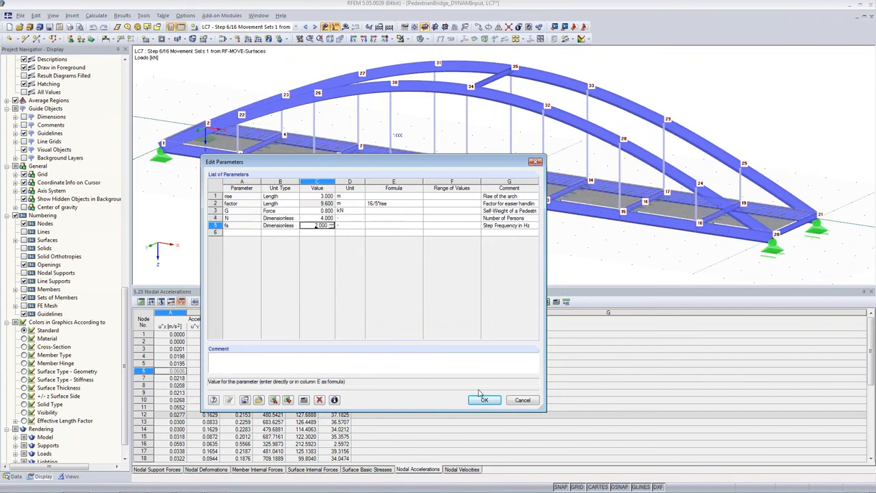
click(523, 400)
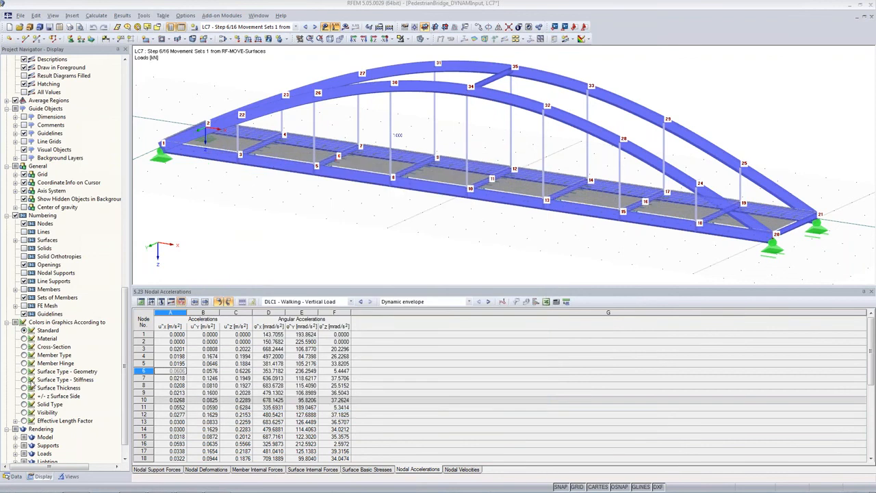
Examine the time function of diagram TD1, Right Foot - Position 1, in the RF-DYNAM Pro add-on module
click(14, 476)
scroll(79, 315, up, 2)
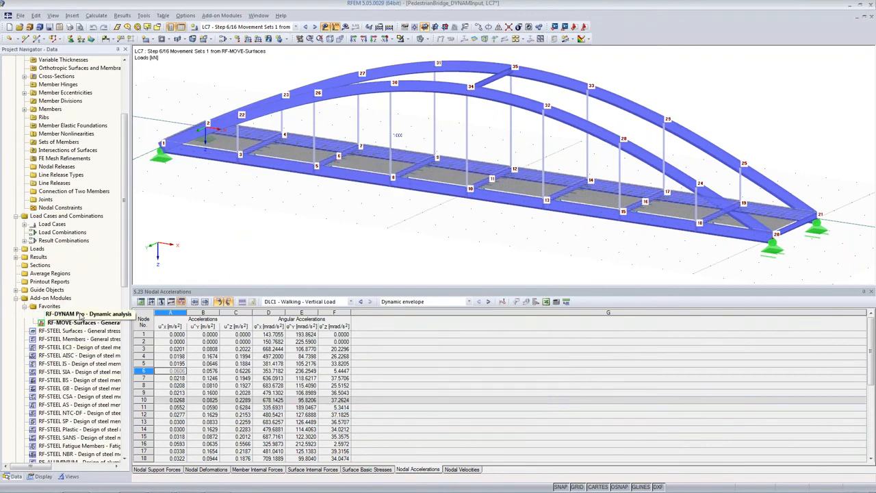
double_click(69, 314)
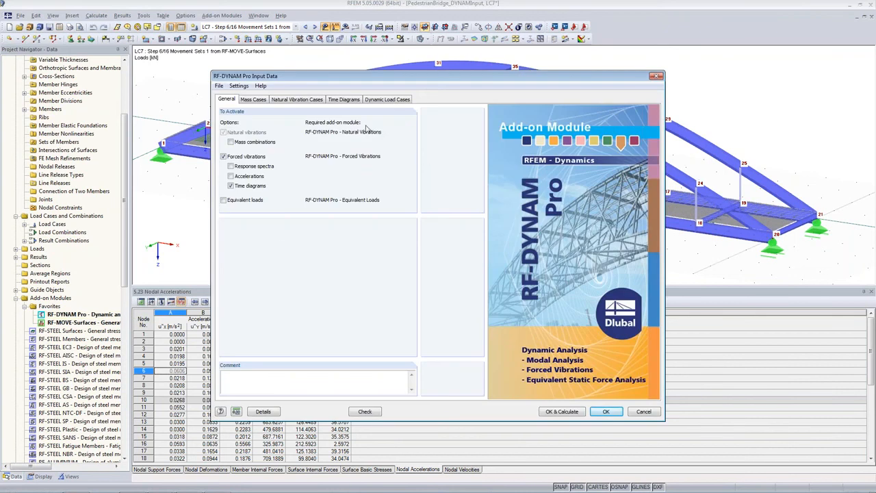
click(344, 99)
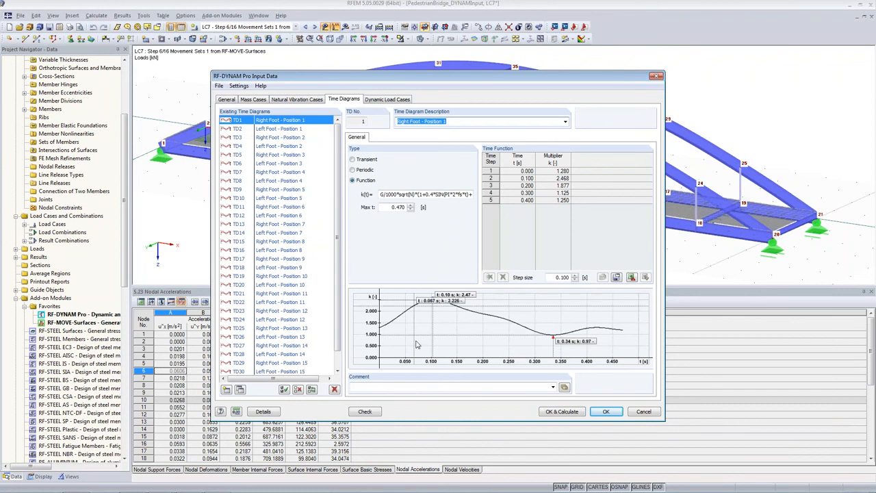
click(609, 413)
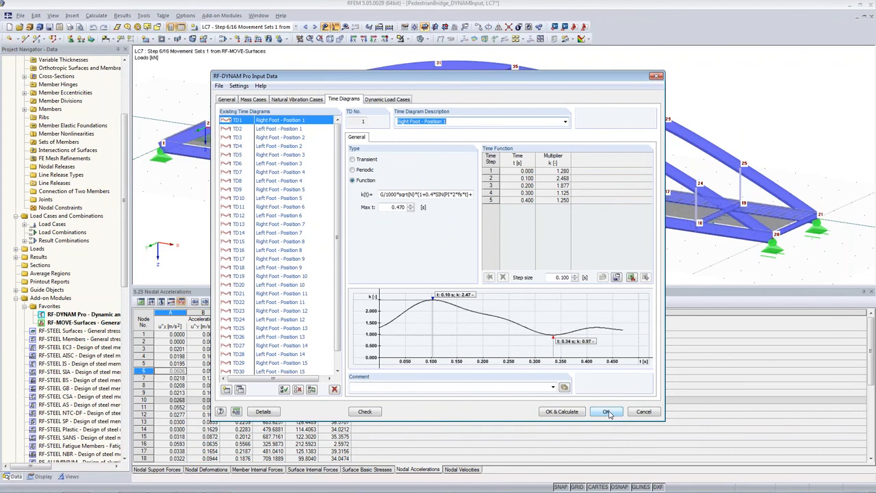
click(609, 413)
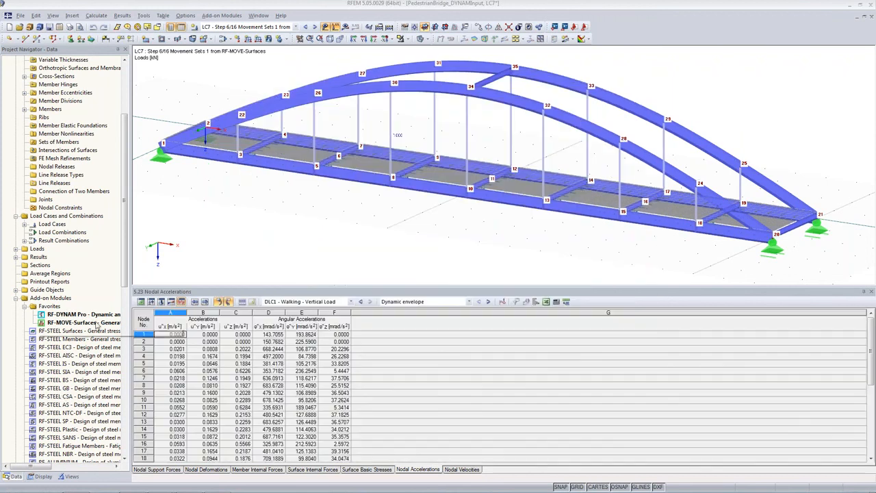
Review the Left Foot and Right Foot sets of lines in RF-MOVE-Surfaces, including their offsets and eccentricities
double_click(95, 322)
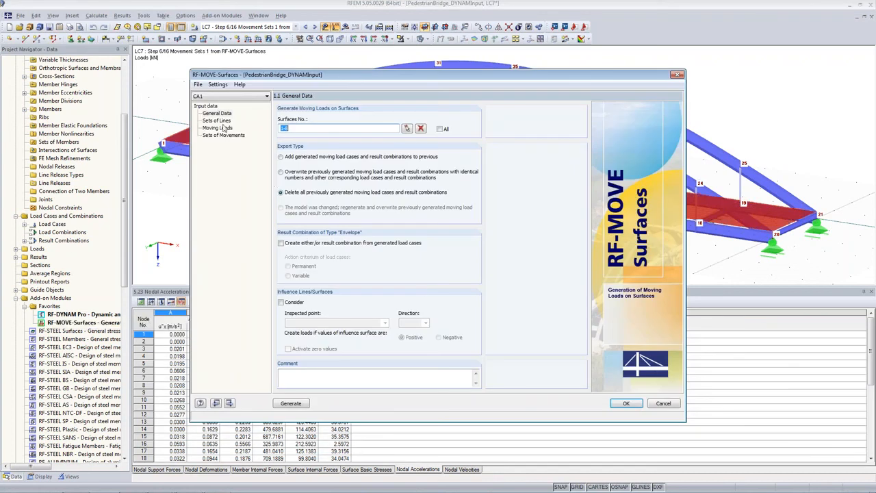
click(218, 129)
click(220, 121)
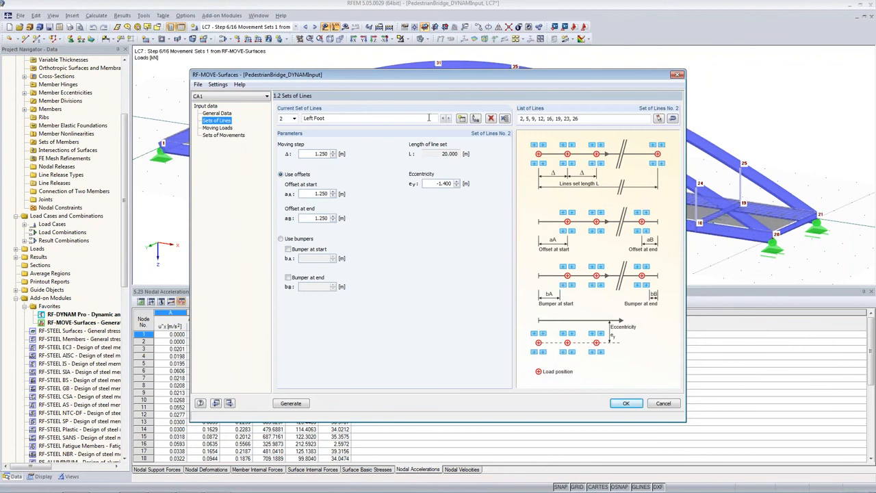
click(295, 119)
click(286, 126)
double_click(445, 183)
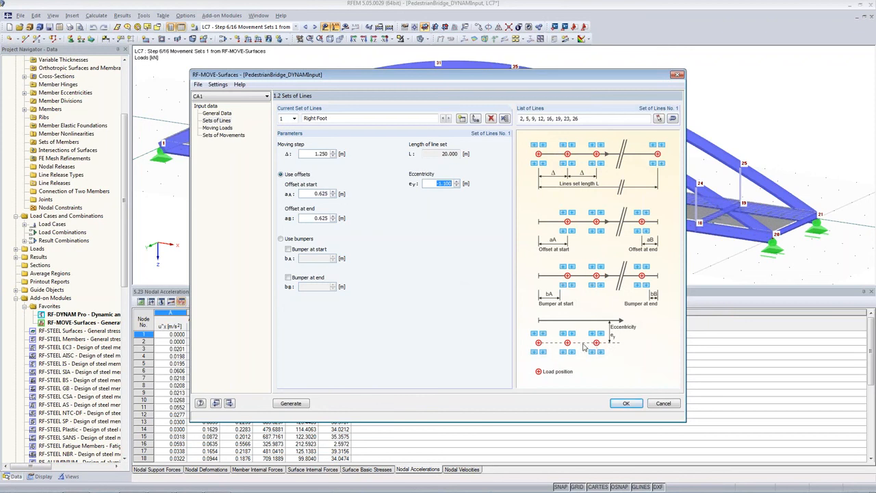
drag(551, 77, 375, 100)
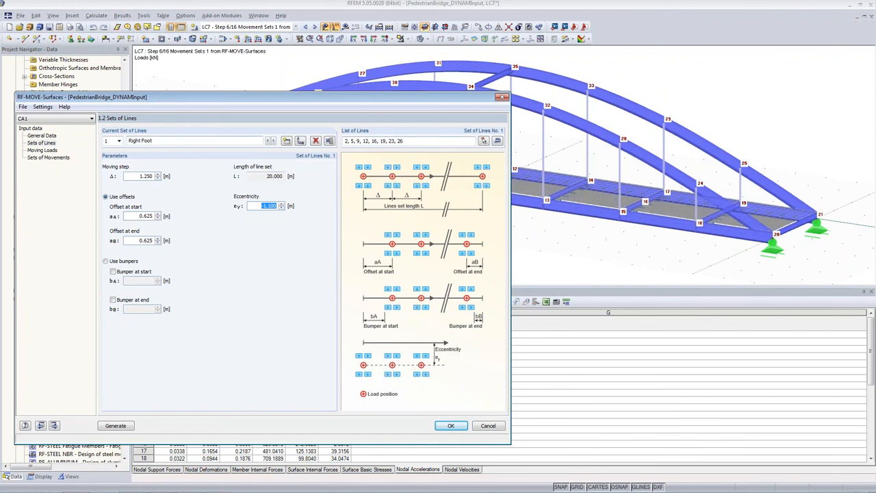
drag(183, 100, 236, 94)
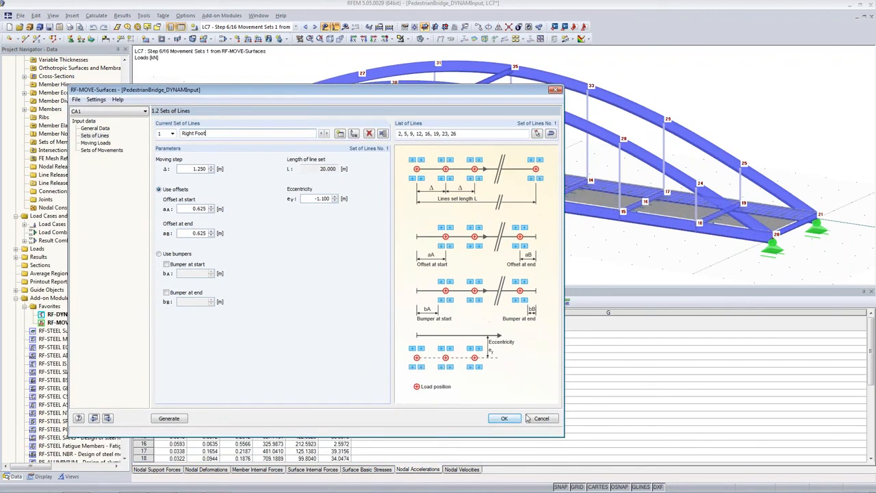
click(506, 418)
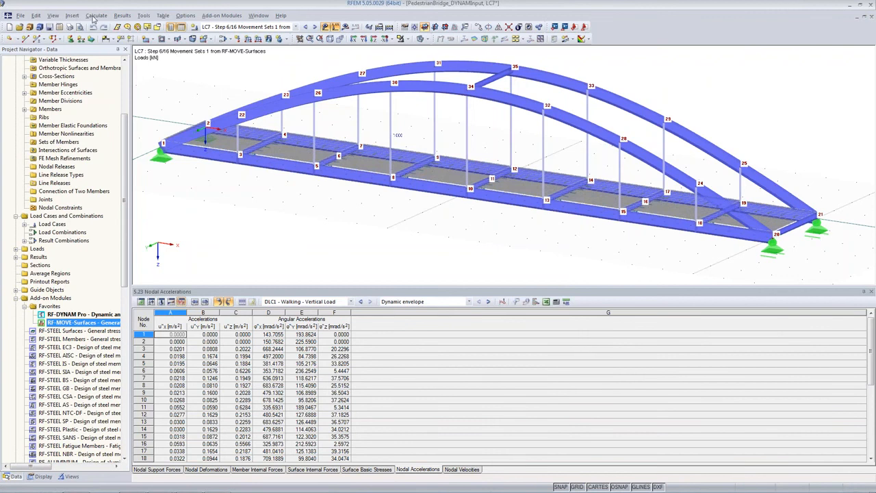
Add a dimensionless parameter N_all with the value 12.5 and the comment "Number of Persons"
click(36, 15)
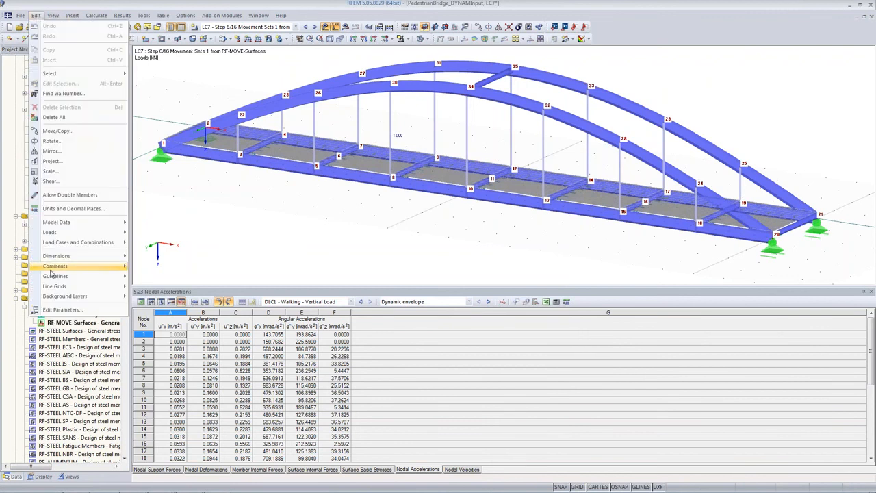
click(61, 309)
click(239, 230)
text(N_all_)
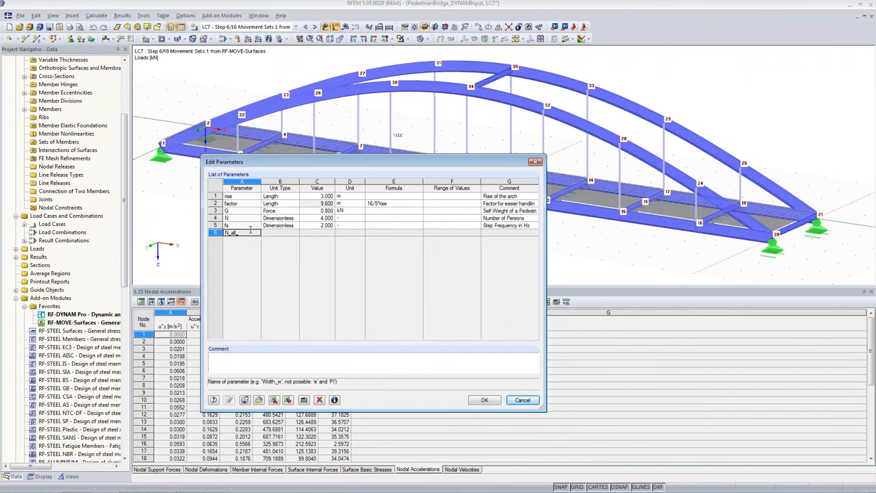
click(292, 232)
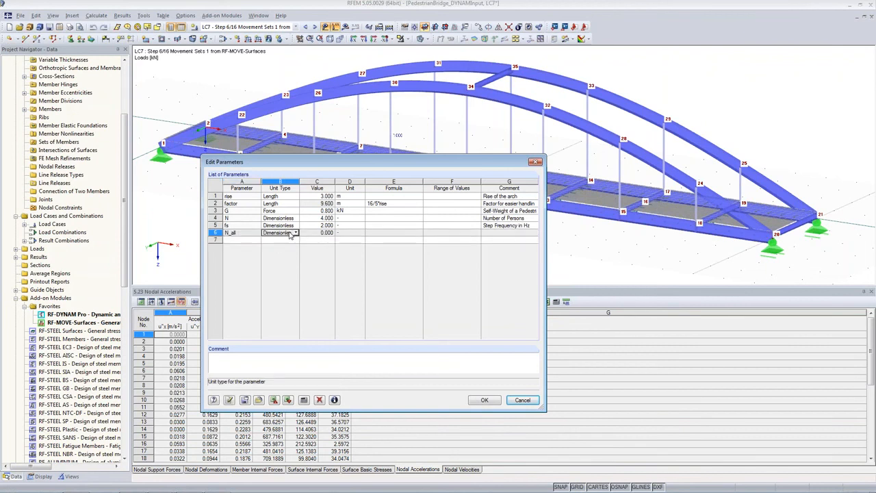
click(307, 233)
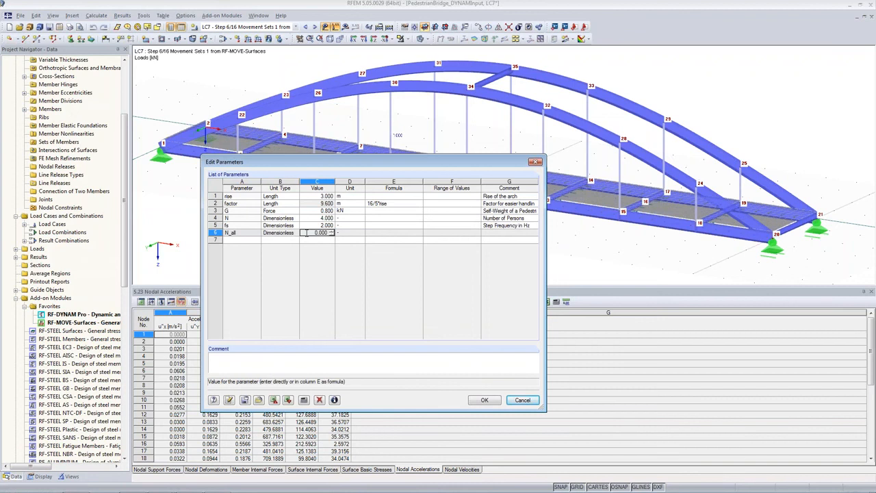
text(12.5)
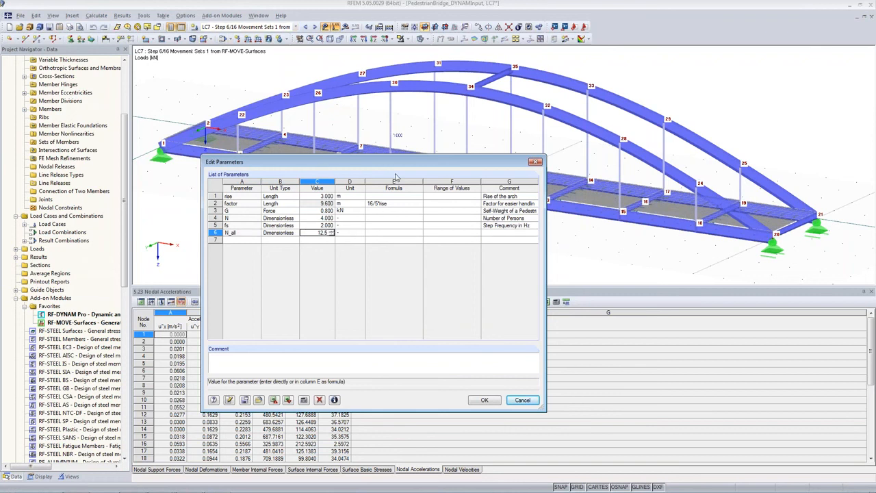
click(502, 233)
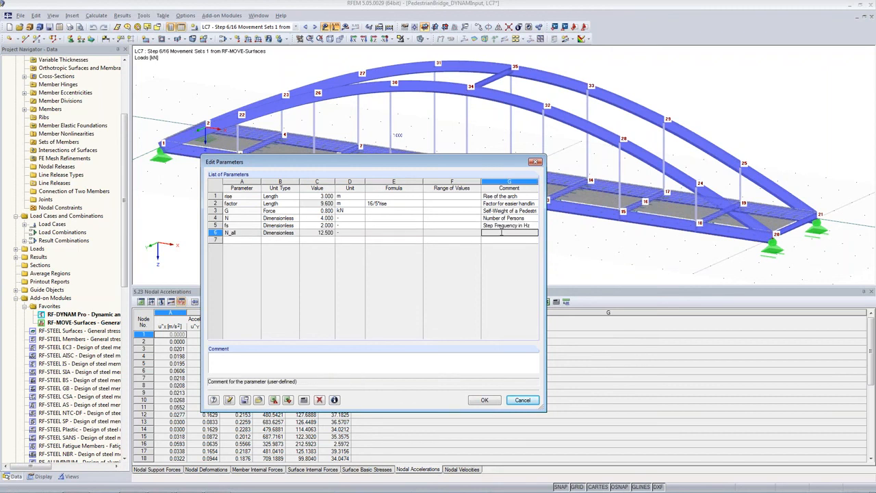
text(Number of Persons)
click(494, 401)
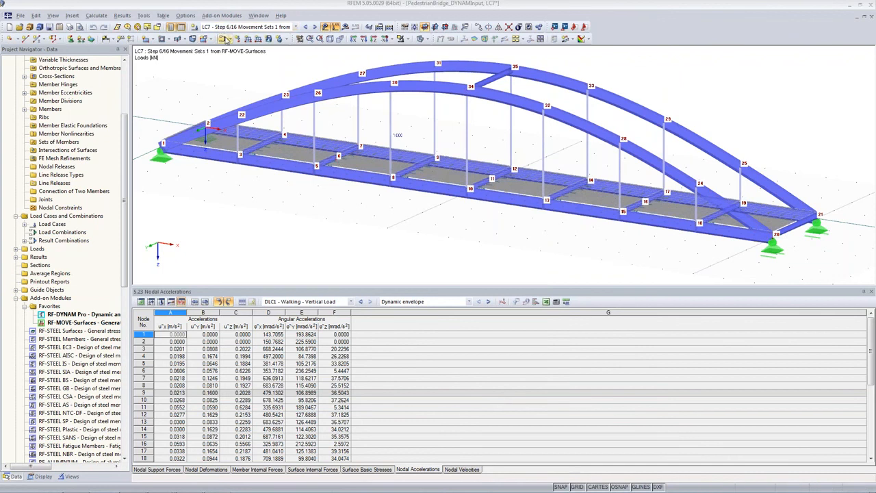
Create a new load case, renumber it as LC40 and describe it as "No Position Change"
click(224, 39)
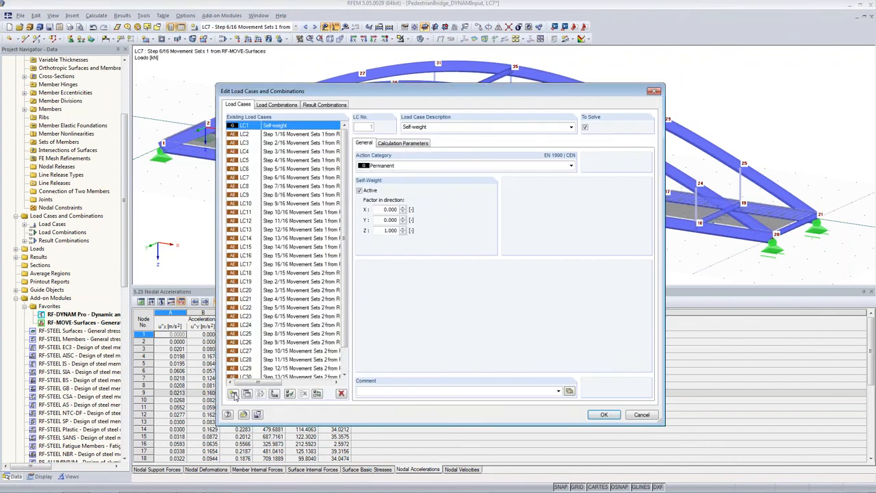
click(233, 394)
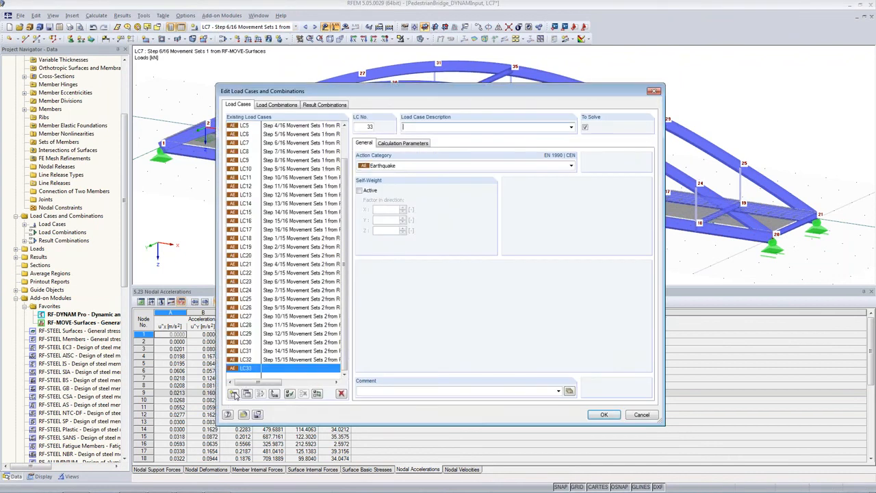
click(275, 393)
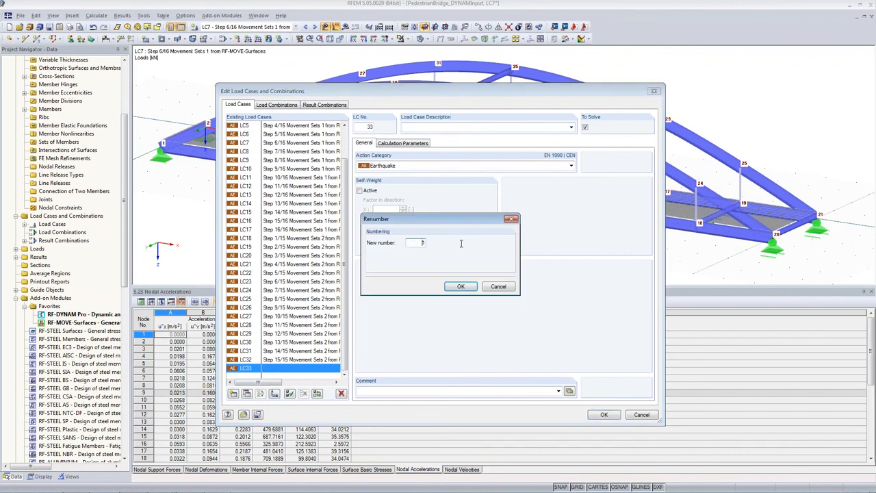
click(452, 286)
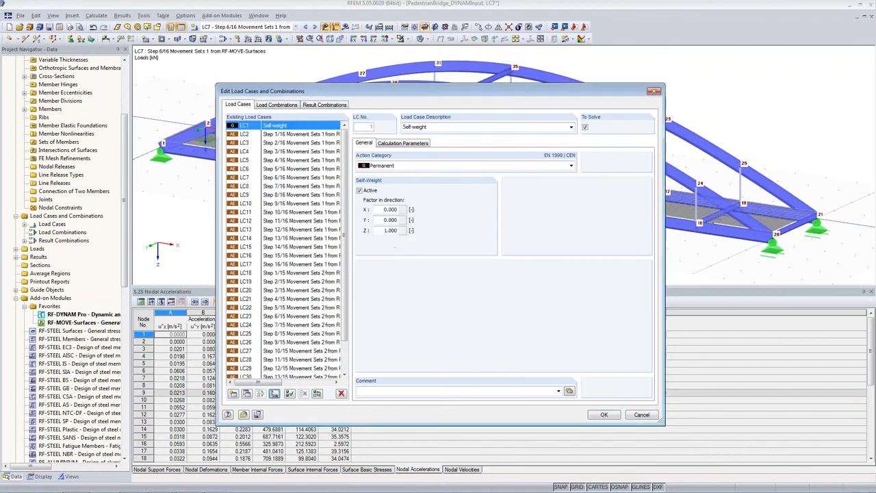
scroll(335, 215, down, 3)
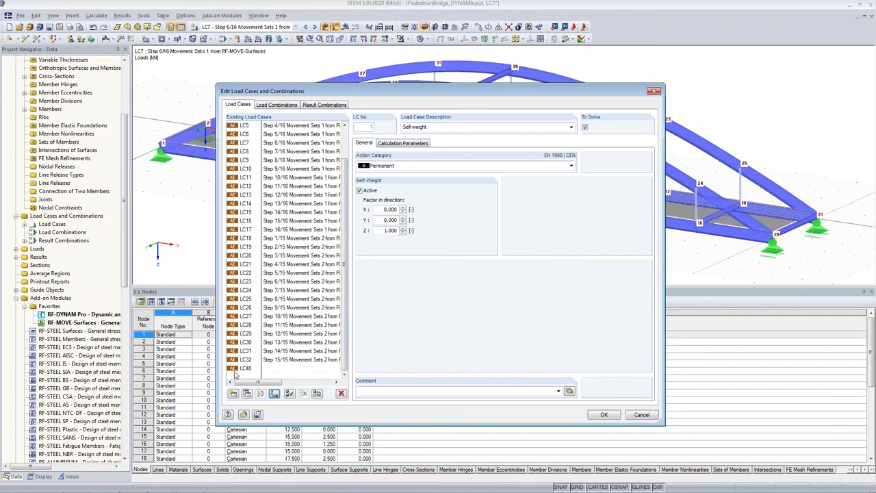
click(267, 368)
click(404, 127)
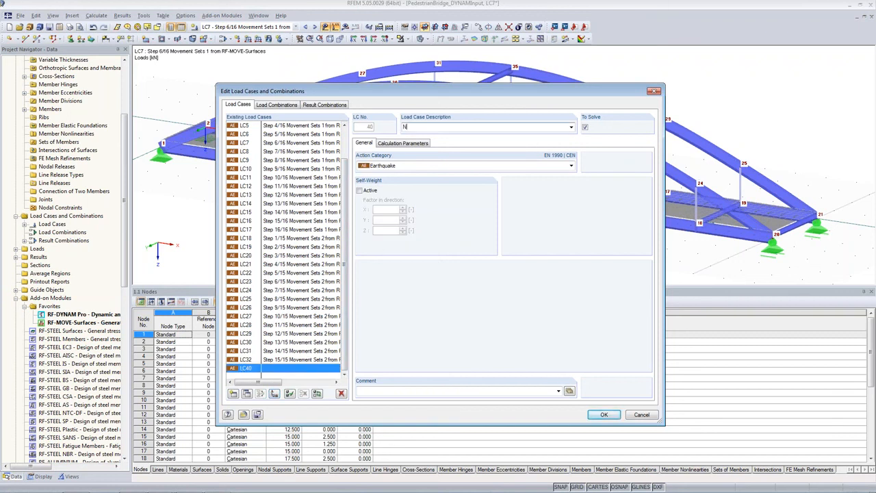
text(No Position Change)
click(604, 415)
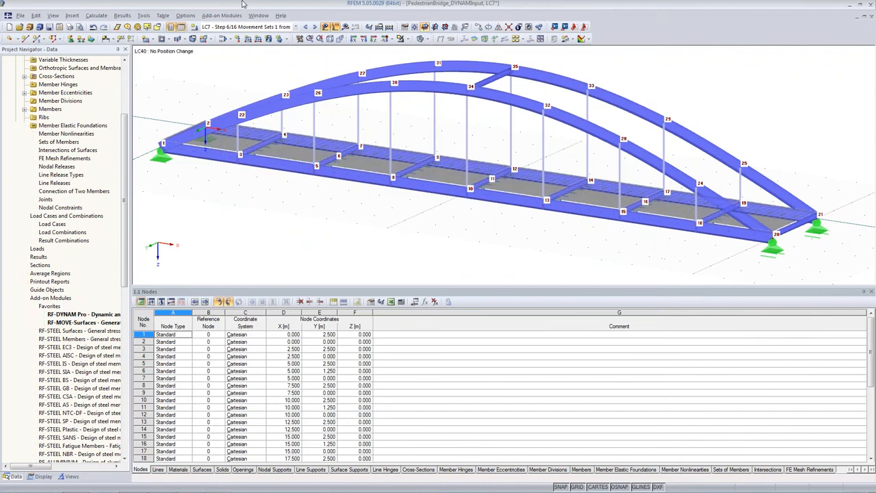
Apply a vertical nodal load PZ of 1 kN to node 6 in load case LC40
click(239, 39)
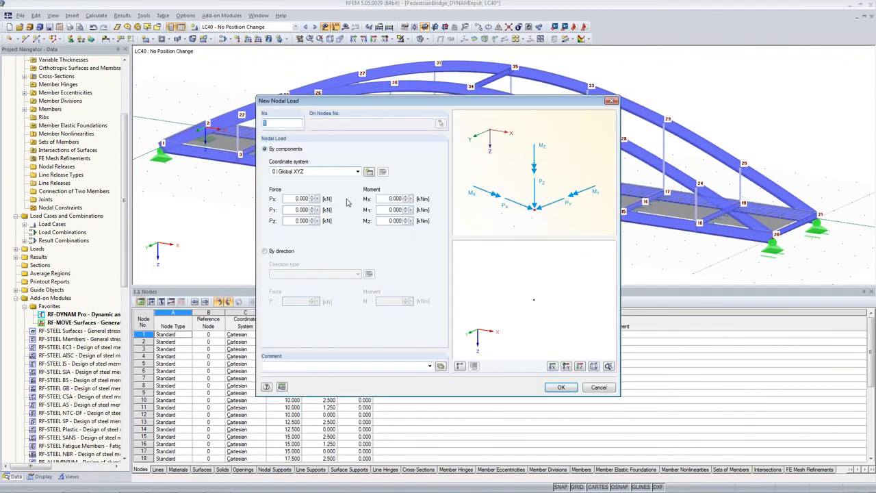
double_click(301, 220)
text(1)
key(Tab)
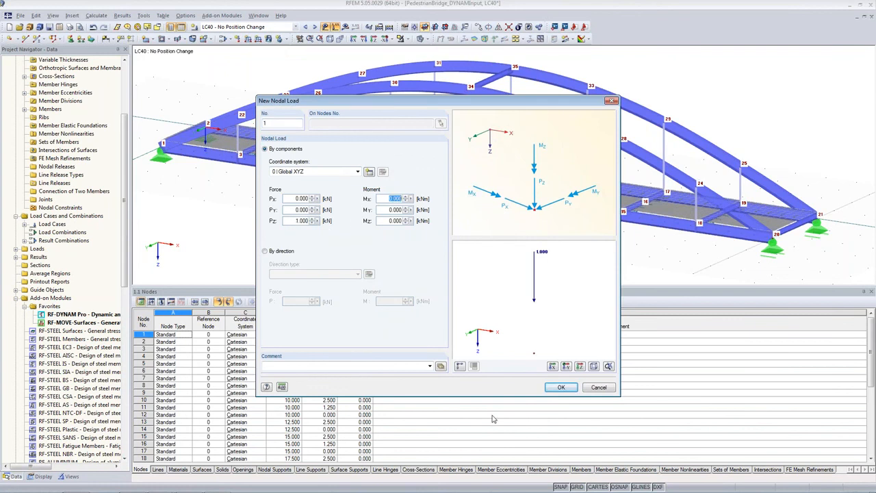
click(559, 387)
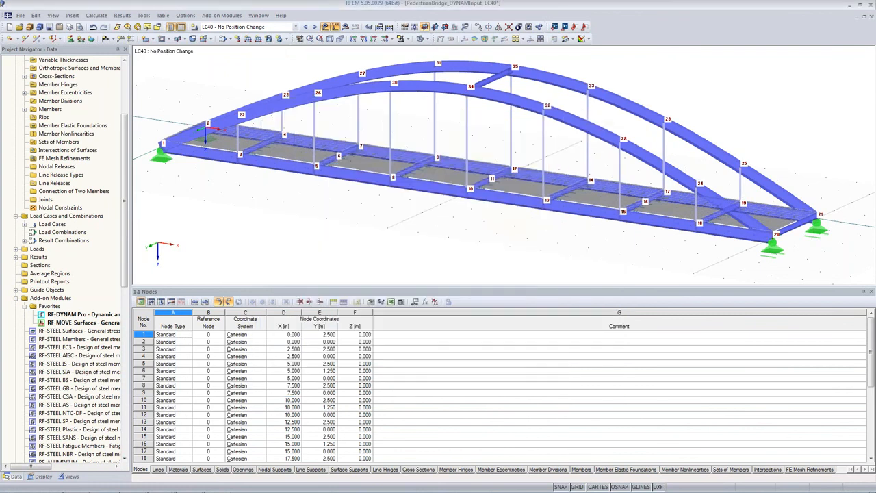
click(336, 145)
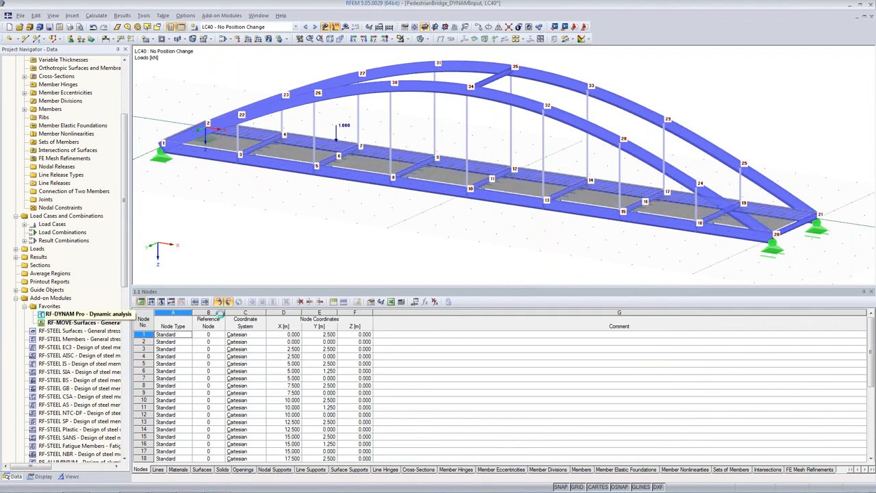
Copy time diagram TD1 in RF-DYNAM Pro and describe the copy as "No Position Change"
double_click(79, 313)
click(344, 100)
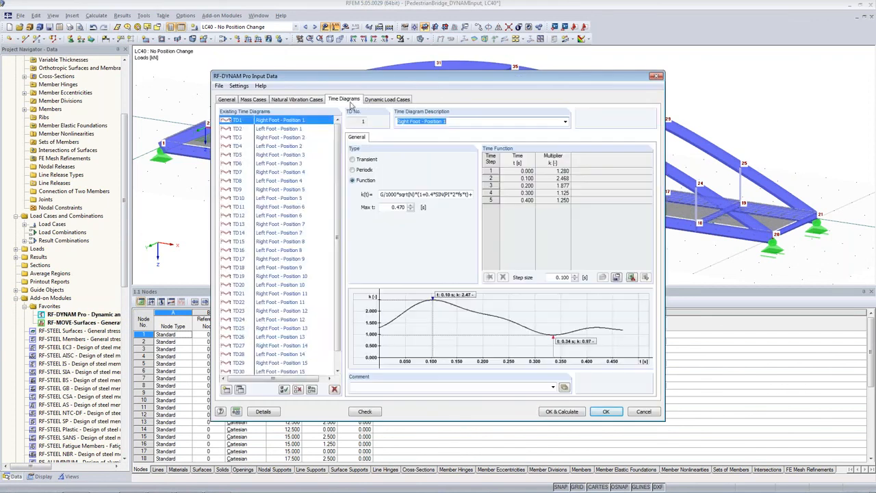
scroll(340, 168, down, 1)
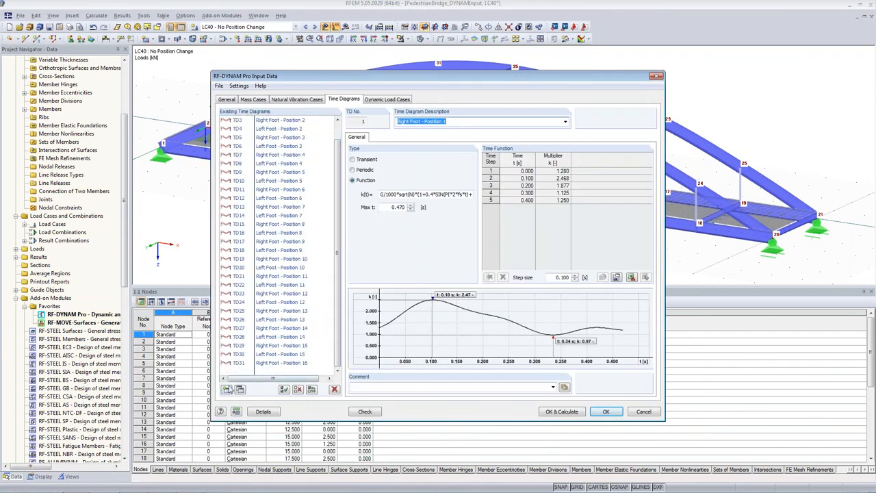
scroll(336, 165, up, 1)
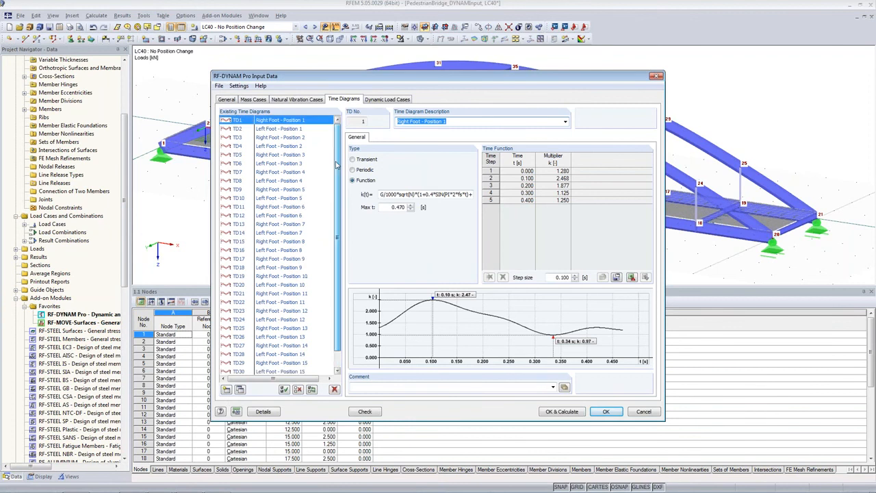
click(267, 122)
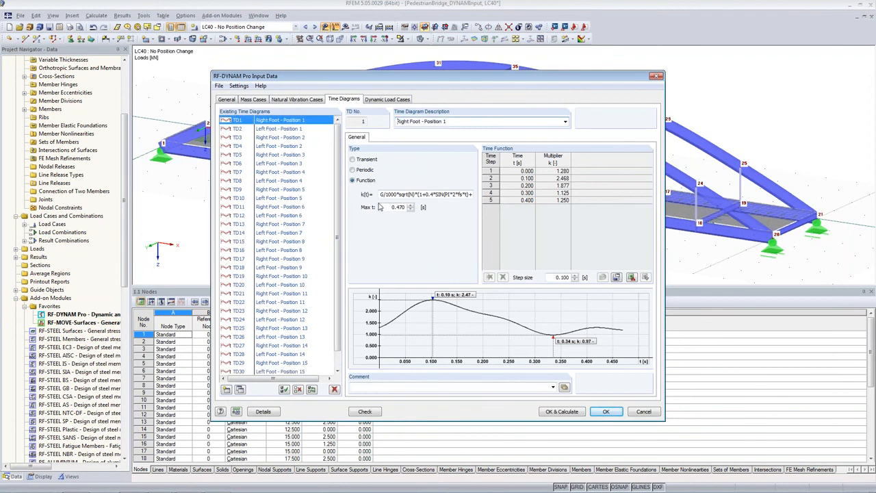
drag(381, 194, 404, 195)
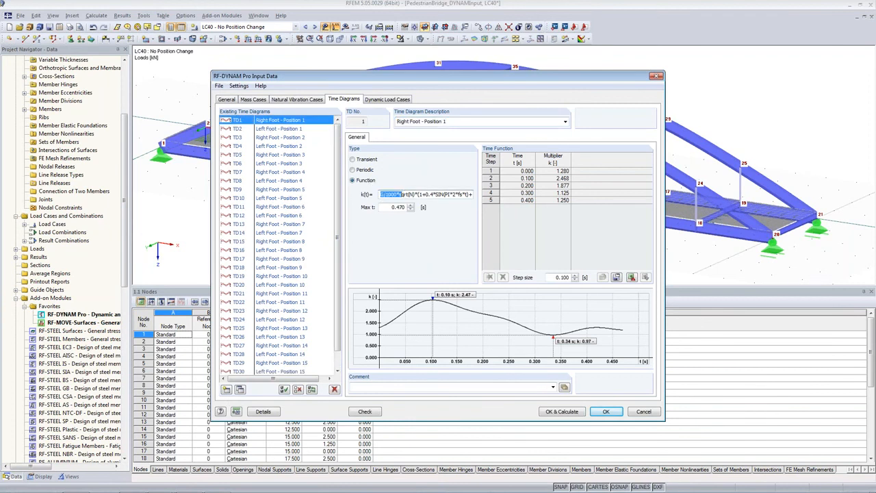
click(240, 389)
drag(478, 121, 413, 118)
key(shift+Home)
text(No)
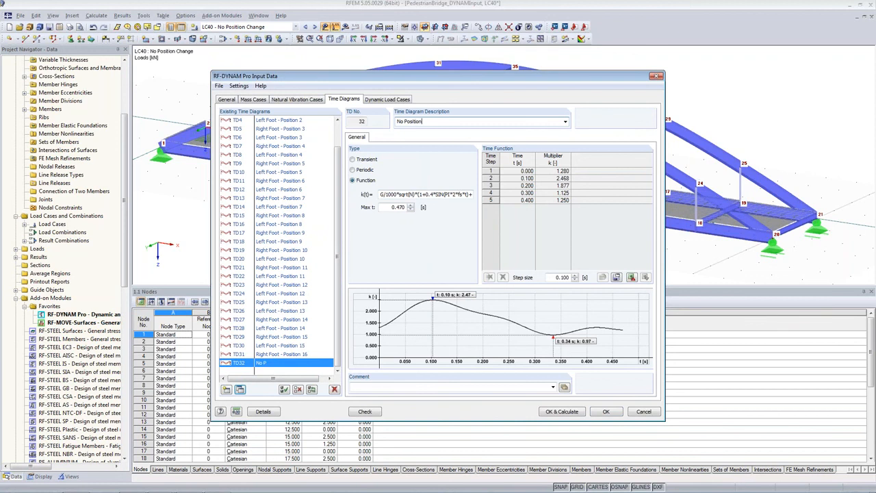
text( Position Change)
Replace N with N_all in the new time diagram's function and set its maximum time to 1 s
click(401, 195)
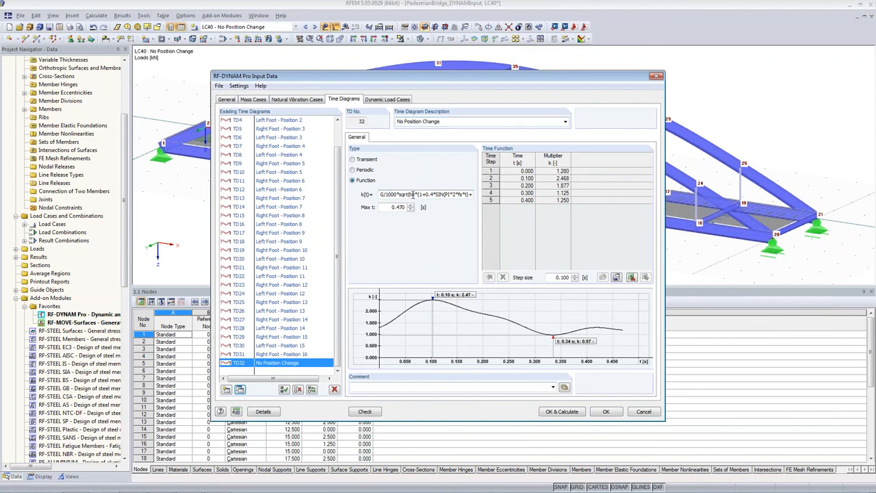
text(_all)
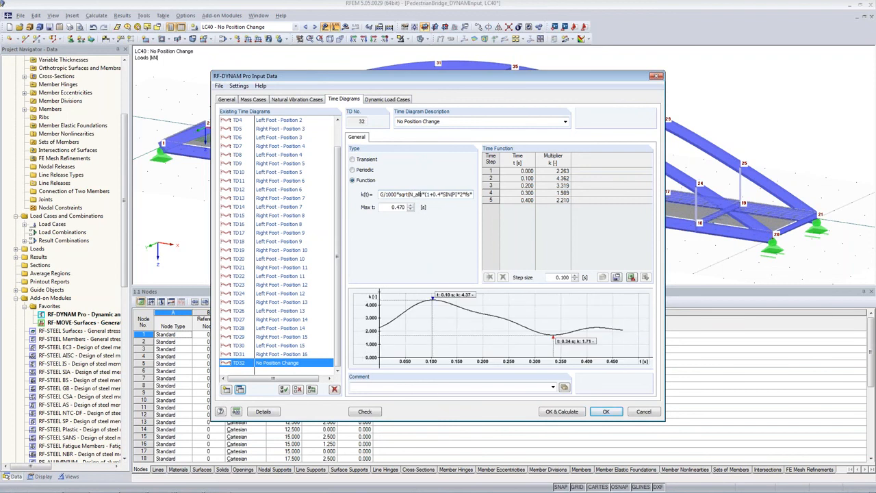
key(Tab)
text(1)
key(Tab)
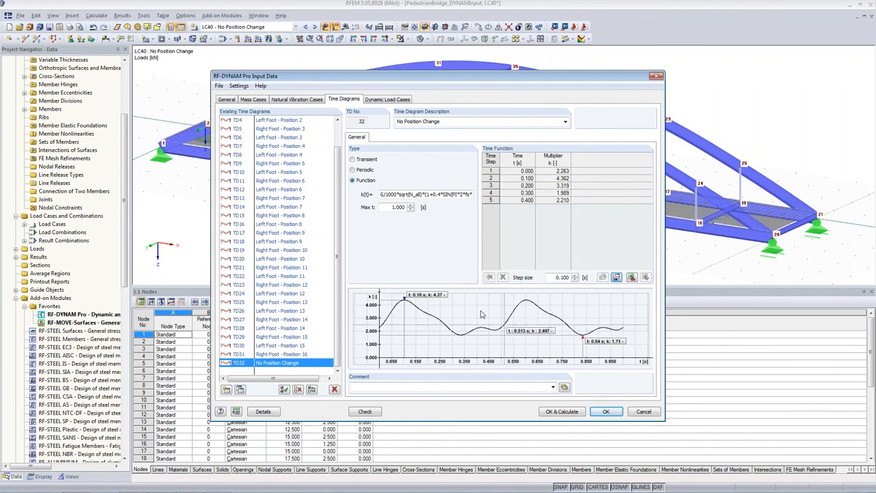
Exclude the dynamic load case "Walking - Vertical Load" from the solution
mouse_move(547, 492)
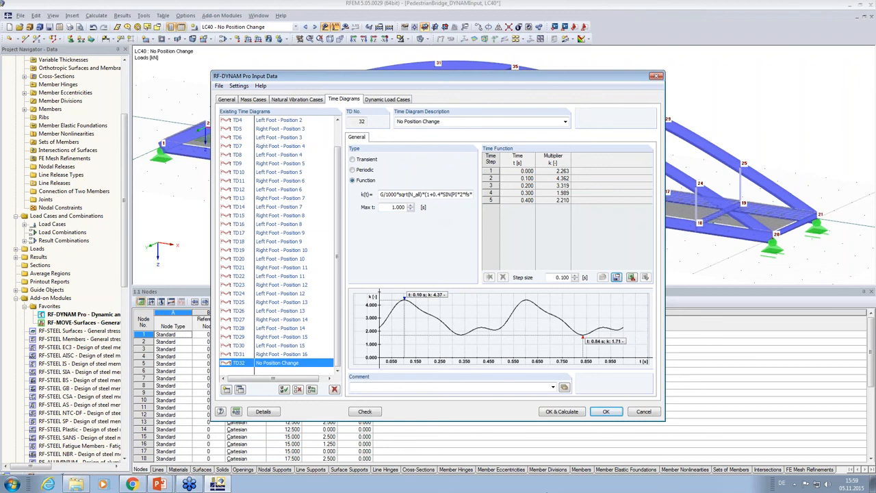
click(406, 99)
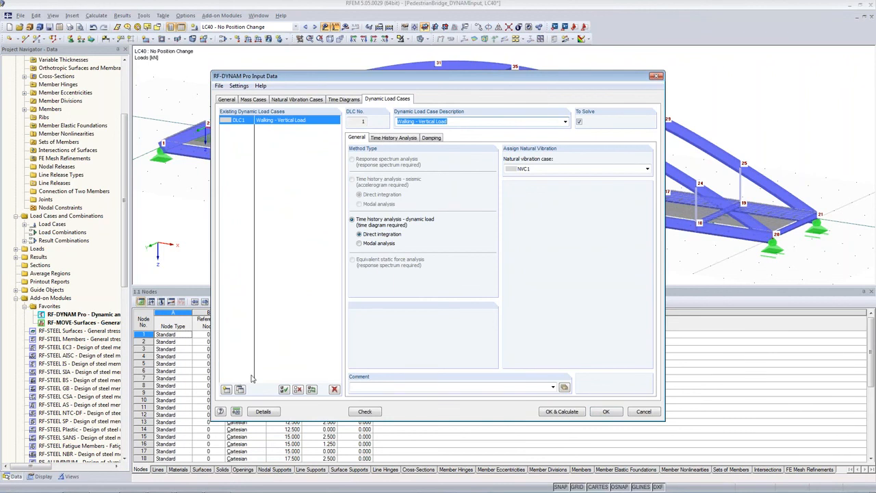
click(579, 122)
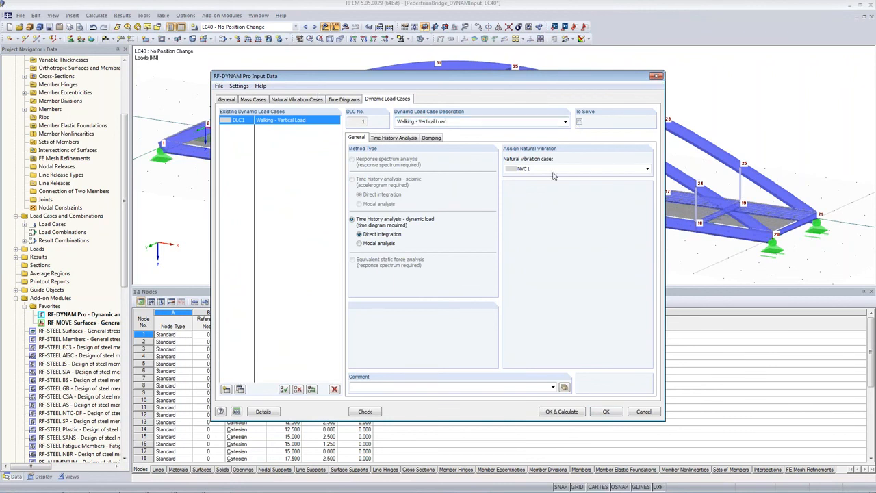
click(239, 389)
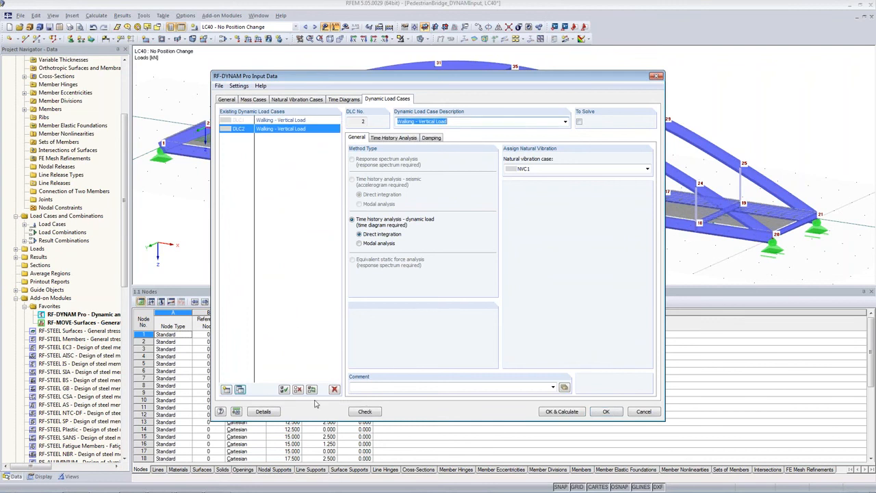
click(335, 389)
click(423, 260)
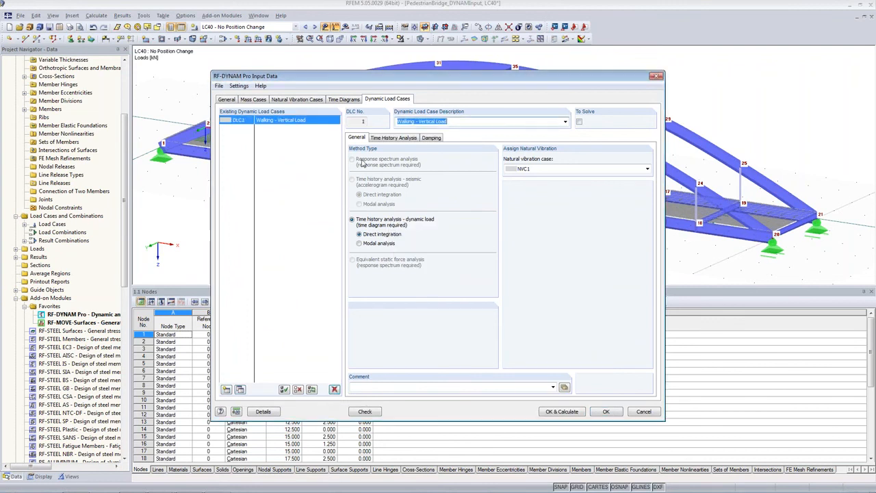
click(405, 139)
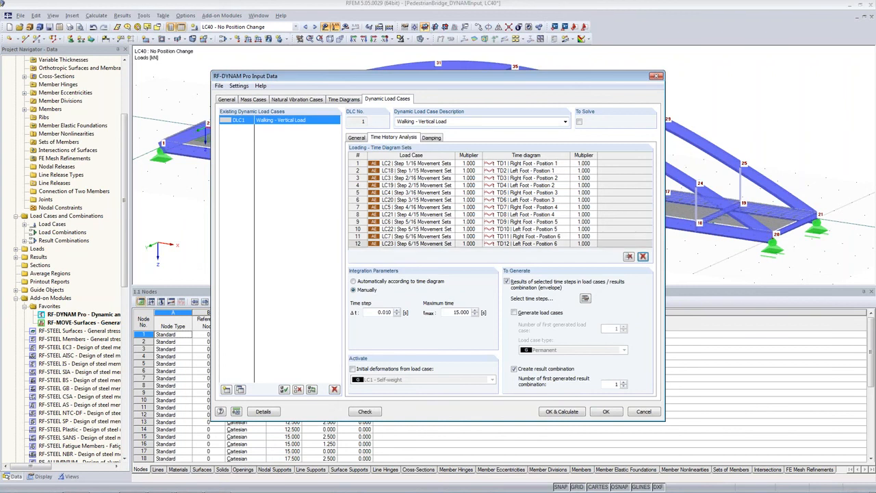
Create a dynamic load case described as "No Position Change" and assign load case LC40 with time diagram TD32 to it
click(226, 389)
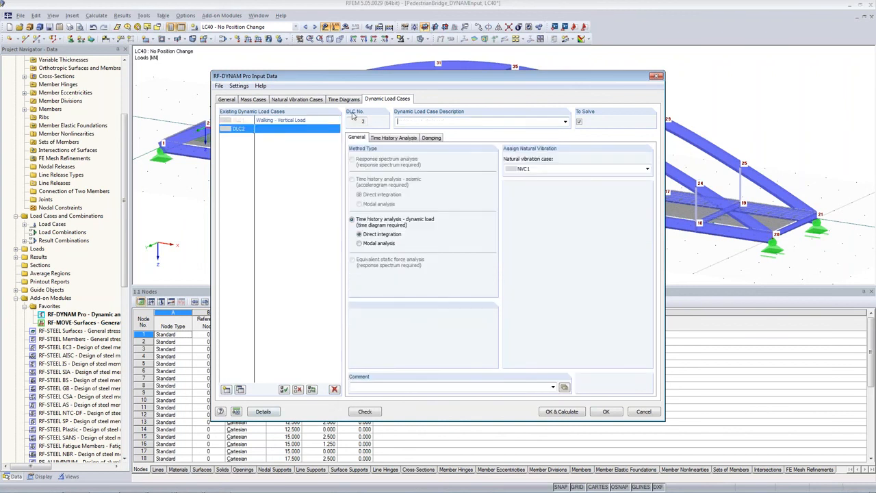
text(No Position Change)
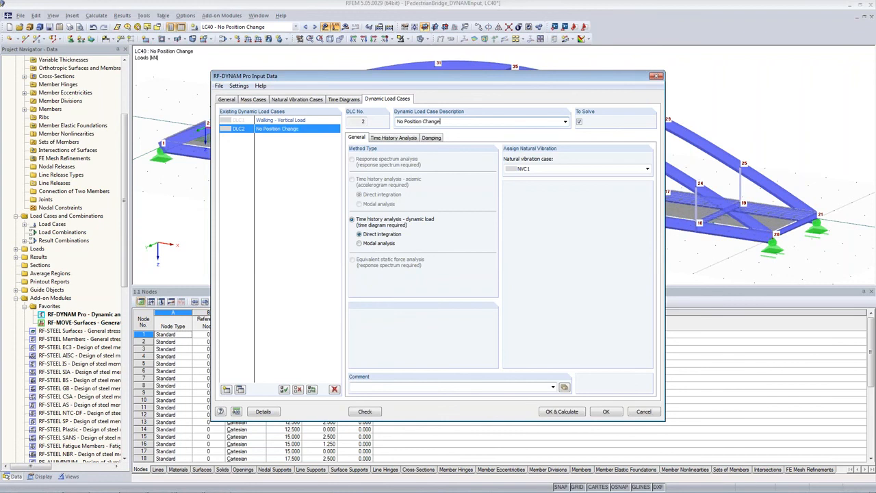
click(408, 138)
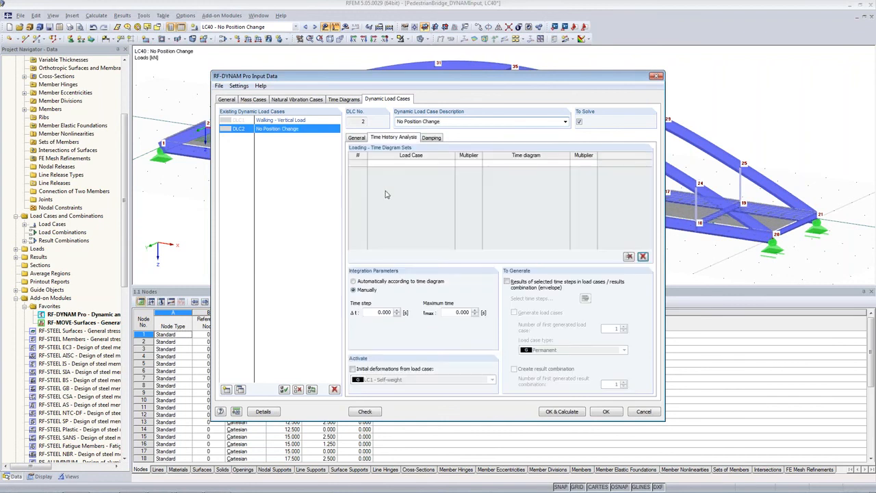
click(452, 162)
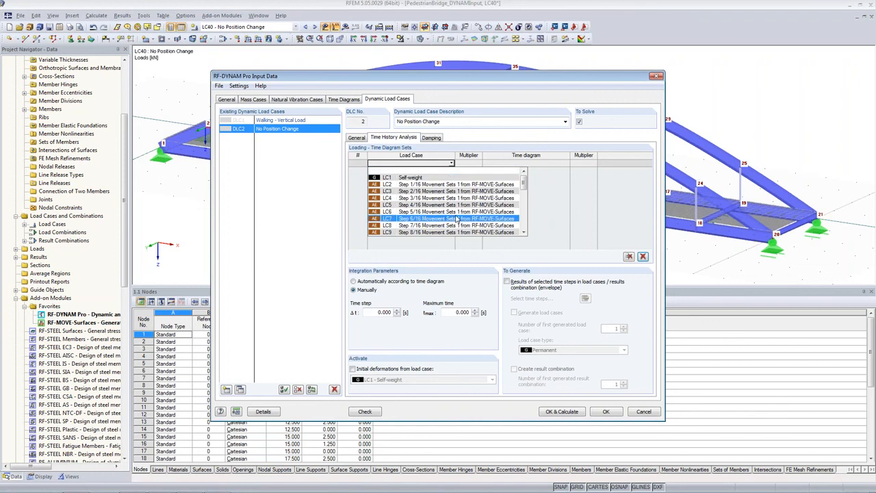
drag(524, 186, 524, 232)
click(441, 233)
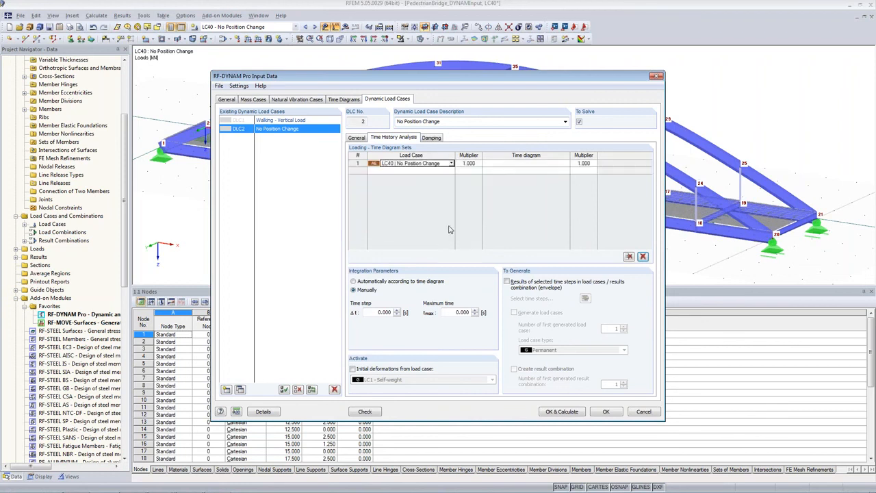
click(558, 164)
click(566, 165)
drag(566, 188, 571, 244)
click(555, 234)
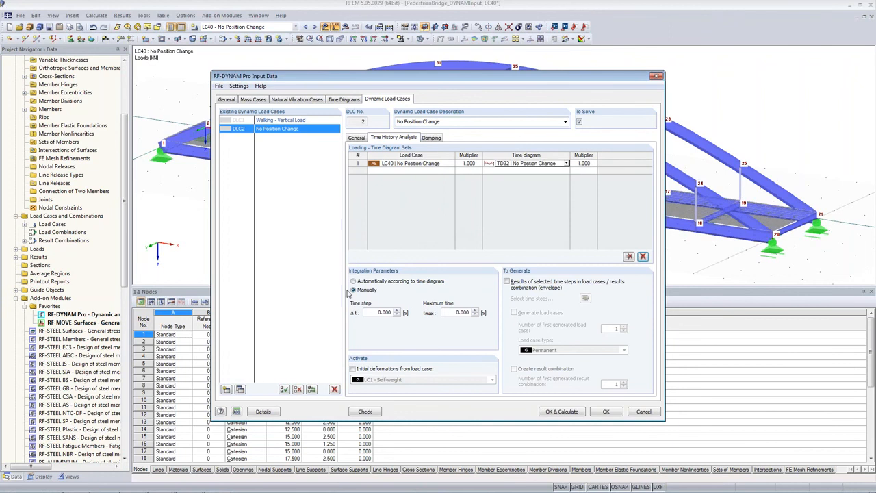
Set a time step of 0.01 s and maximum time of 5 s, and enable generating the envelope as a result combination
drag(378, 312, 402, 313)
text(0.01)
key(Tab)
text(5)
key(Tab)
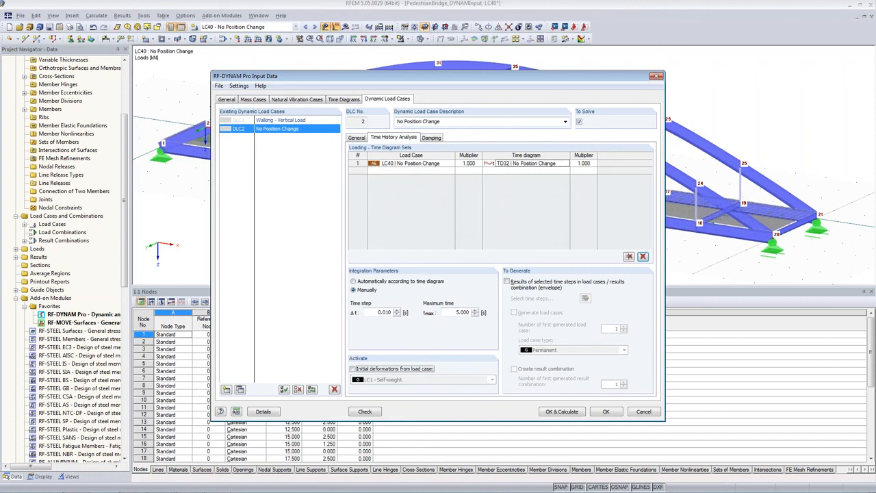
click(506, 281)
click(514, 369)
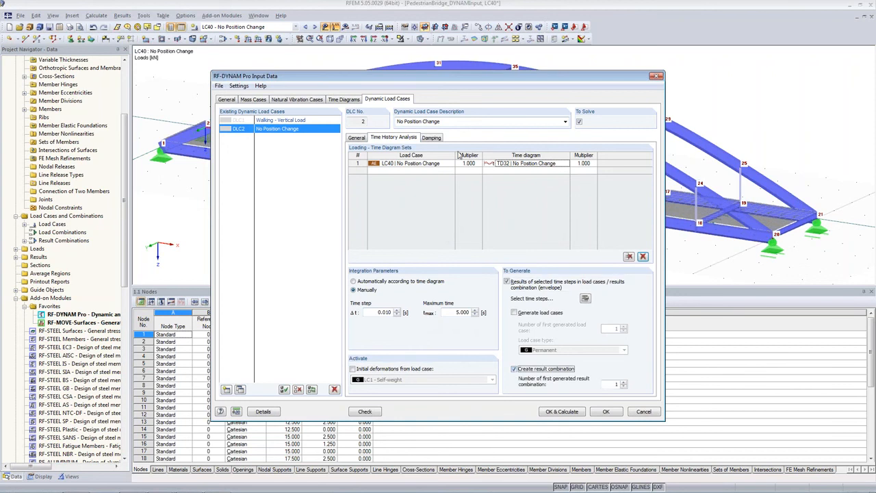
Assign Lehr's damping of 0.02 to the "No Position Change" dynamic load case and run the calculation
click(432, 138)
click(370, 197)
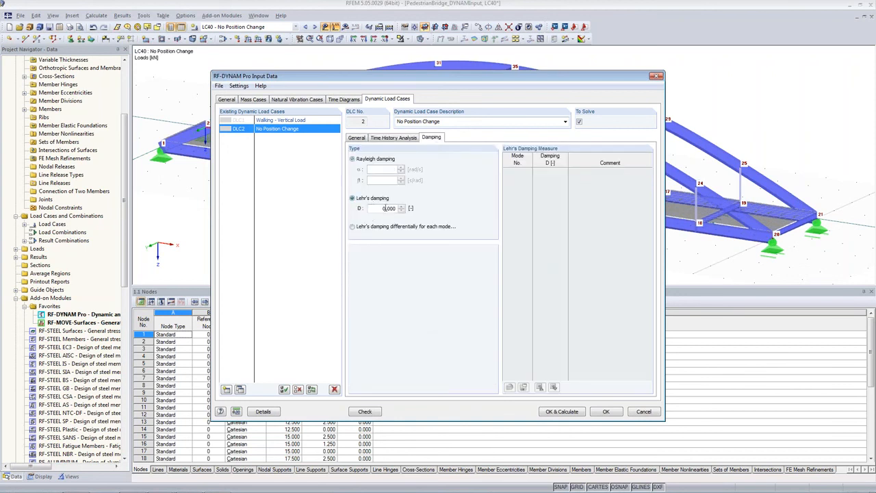
text(0.02)
click(569, 413)
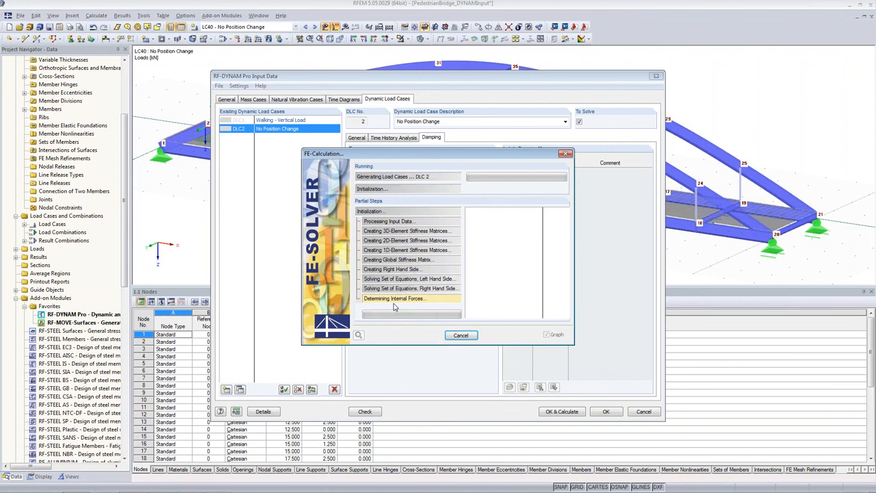
Examine the Displacement Z time course at node 6 for DLC2 beside the deformed bridge model
click(303, 302)
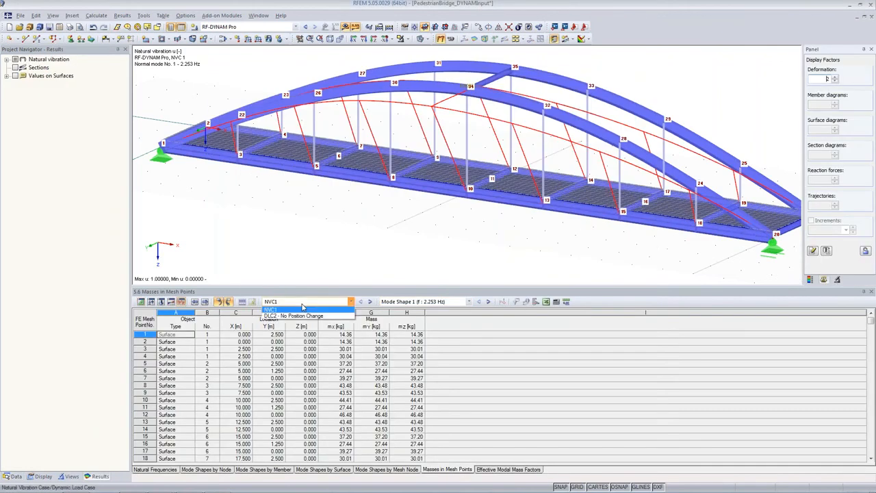
click(303, 316)
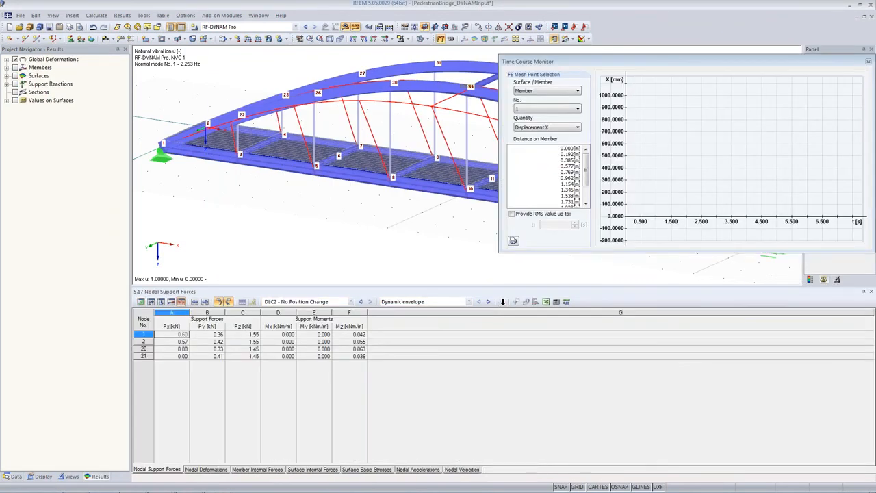
click(337, 163)
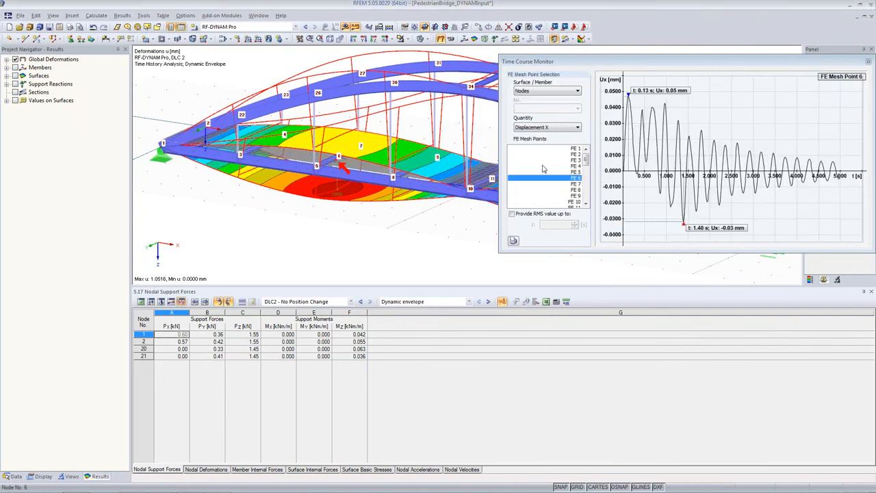
click(547, 128)
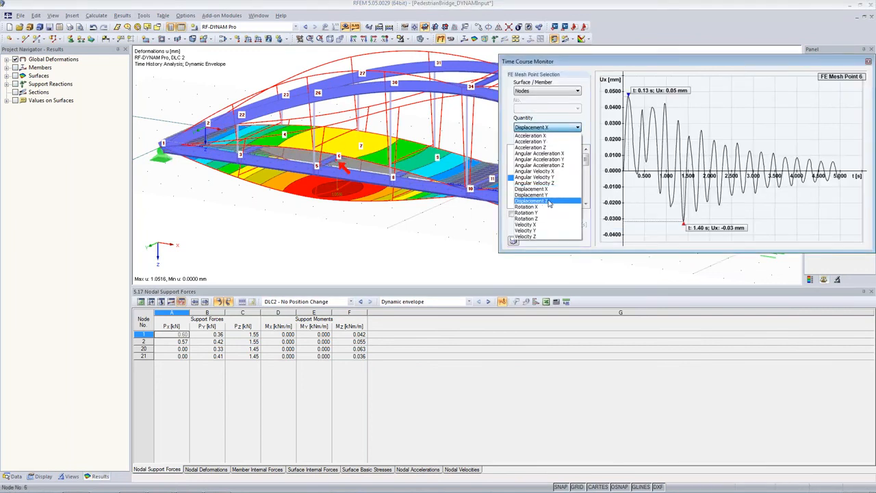
click(549, 197)
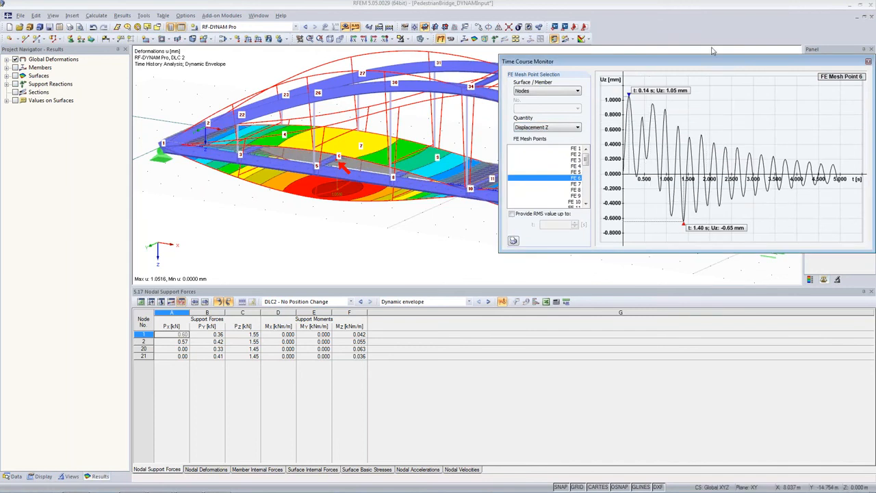
drag(715, 67, 707, 261)
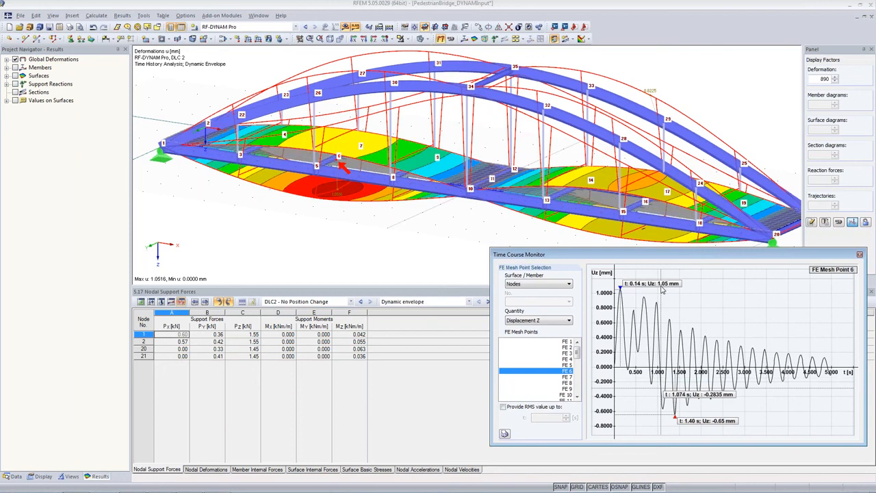
Display the Acceleration Z time course for FE mesh point 6 and provide its RMS value up to 1.000 s
click(557, 323)
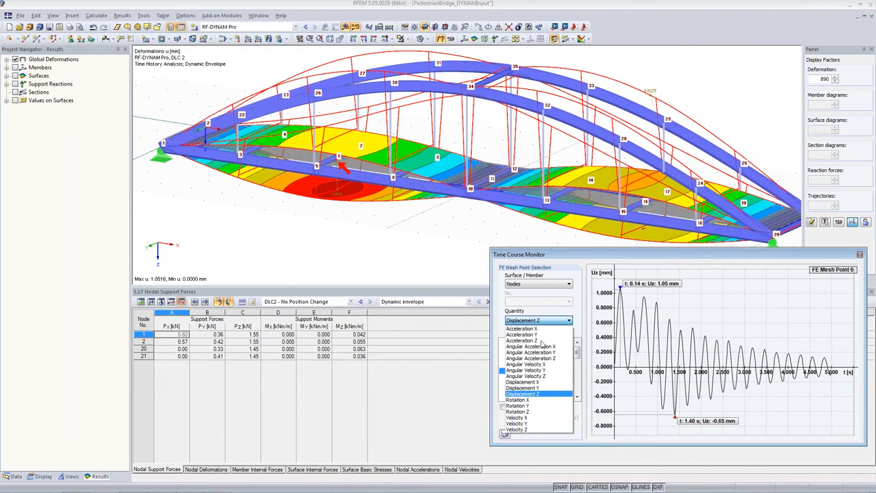
click(541, 342)
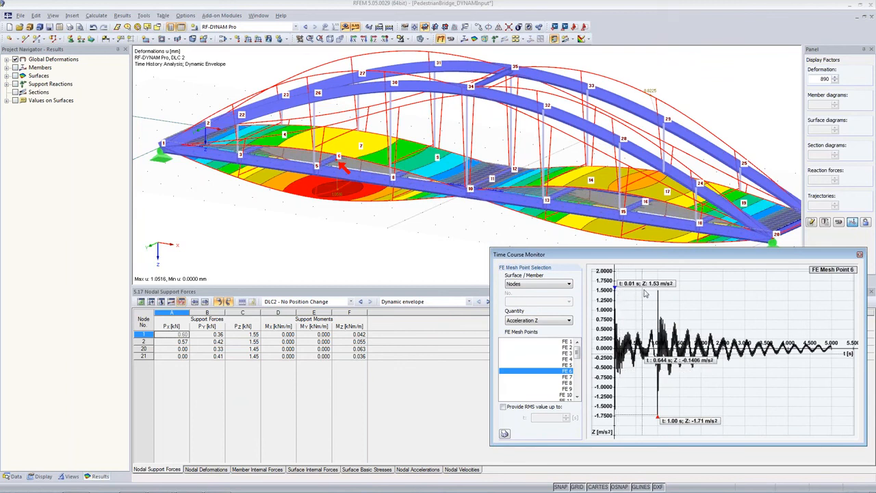
click(503, 406)
drag(545, 417, 619, 418)
text(1)
key(Tab)
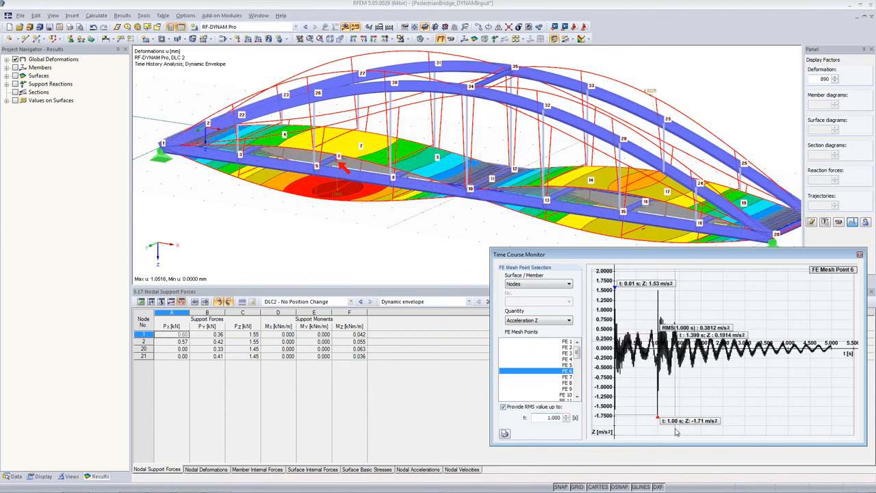
drag(539, 418, 572, 418)
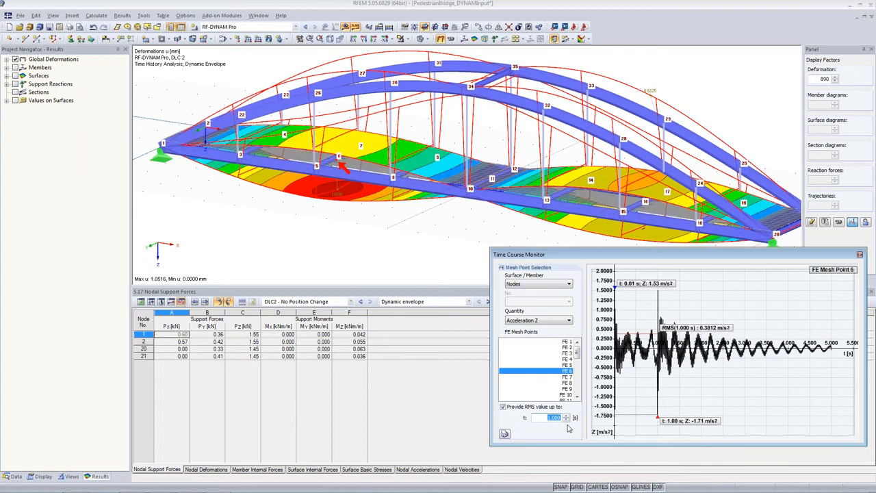
mouse_move(728, 367)
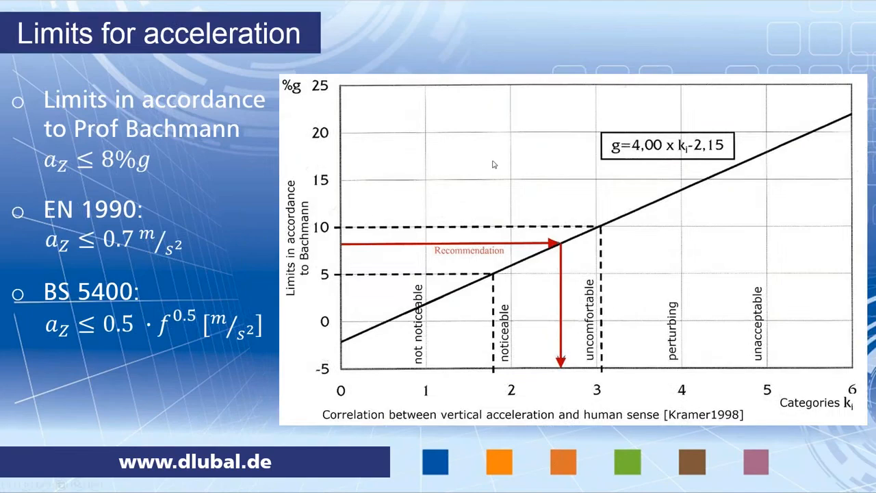
click(375, 219)
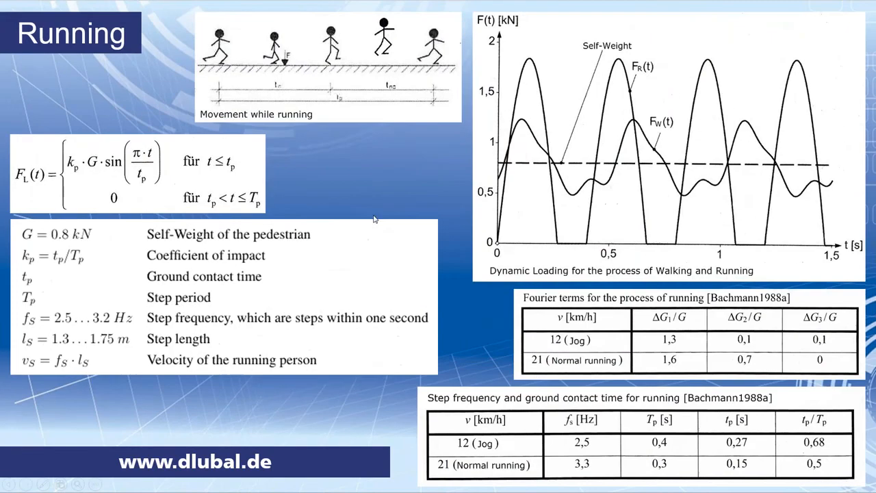